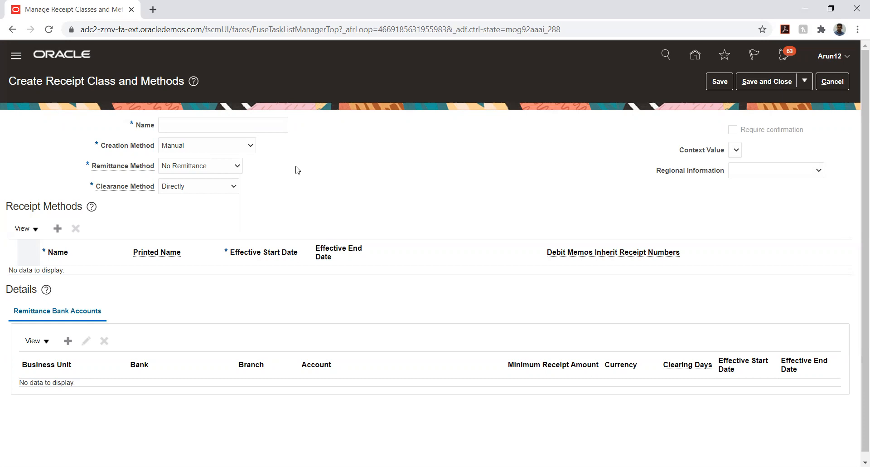
- Name the new receipt class TATA_DIRECT and review the available creation methods
{"action": "left_click", "coordinate": [234, 122]}
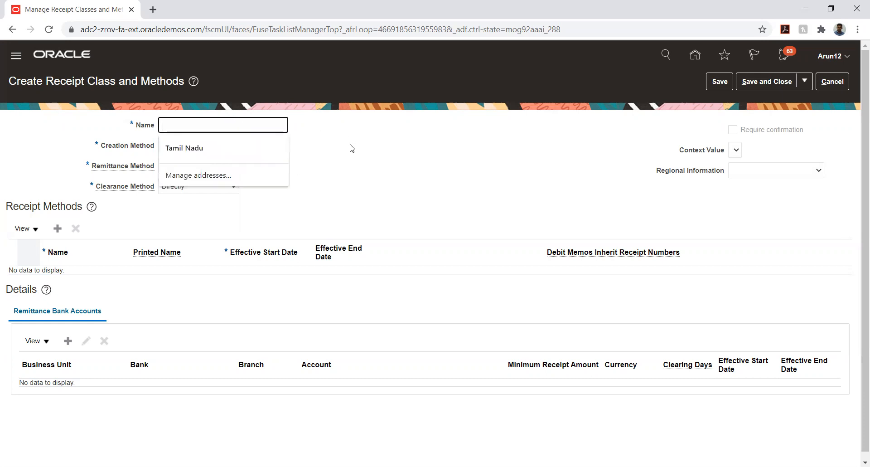
{"action": "type", "text": "TATA_"}
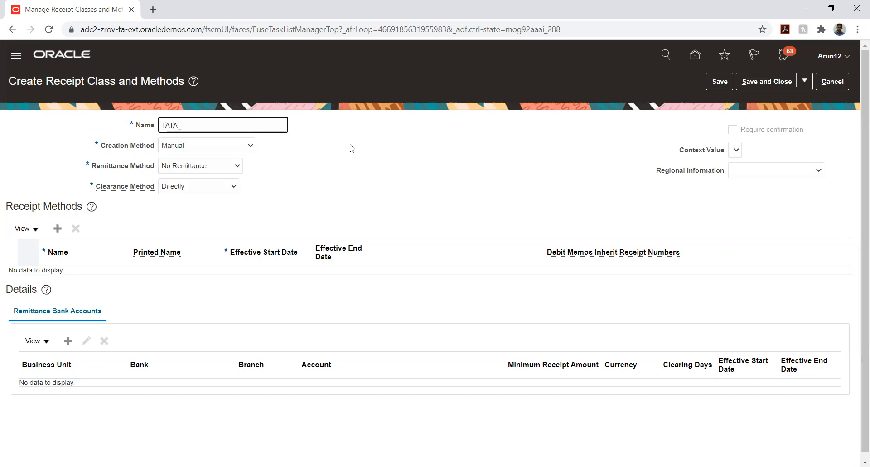
{"action": "type", "text": "DIRECT"}
{"action": "left_click", "coordinate": [165, 150]}
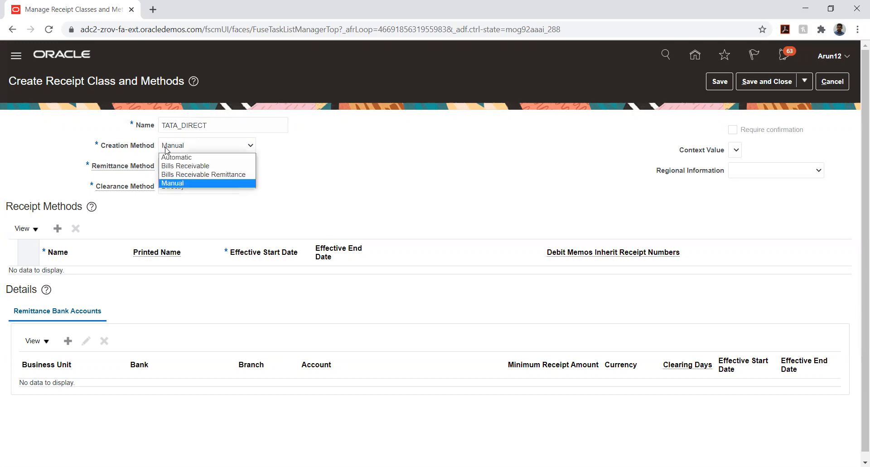
{"action": "left_click", "coordinate": [303, 168]}
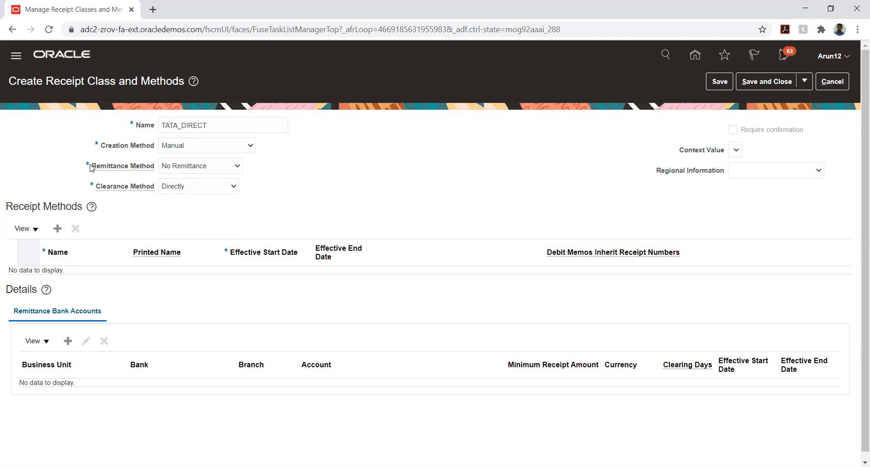
- Try the Bills Receivable creation method for the receipt class, and set it back to Manual
{"action": "left_click", "coordinate": [212, 150]}
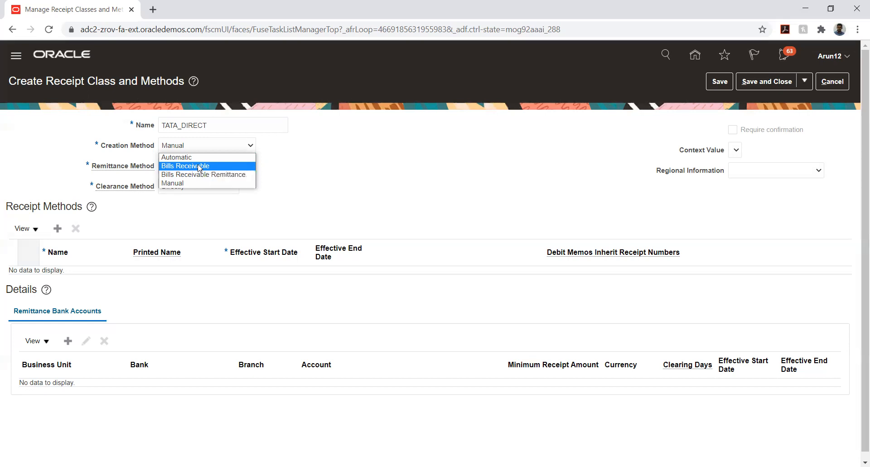
{"action": "left_click", "coordinate": [199, 166]}
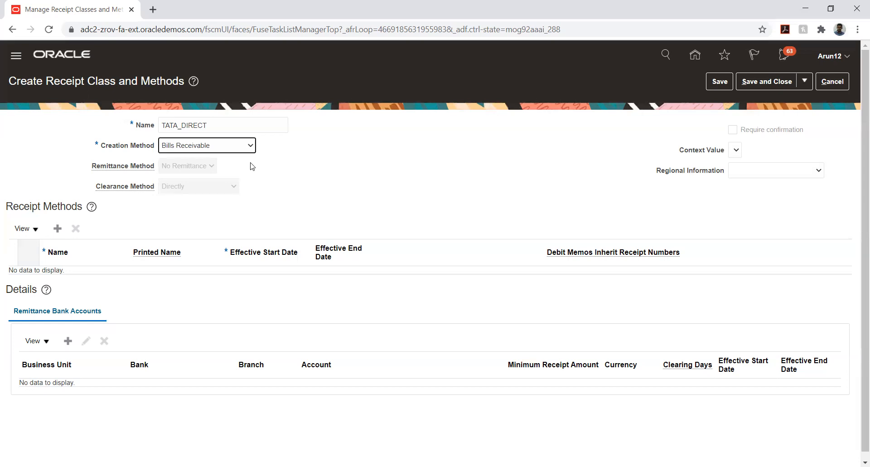
{"action": "left_click", "coordinate": [214, 151]}
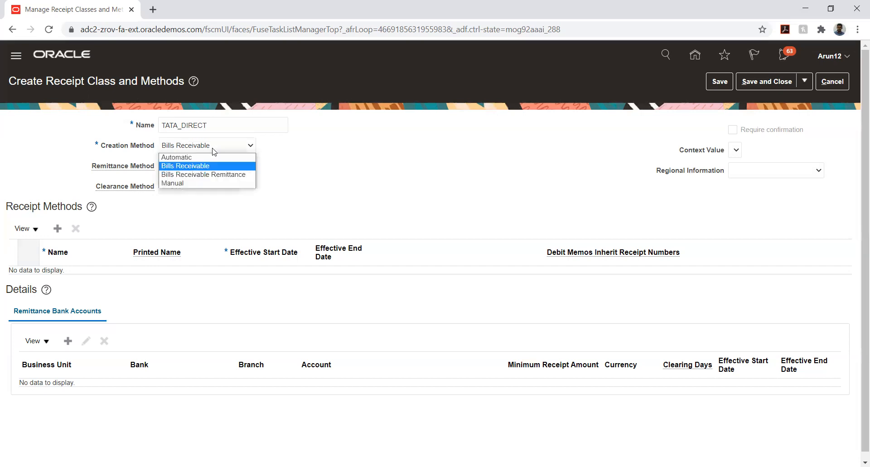
{"action": "left_click", "coordinate": [182, 183]}
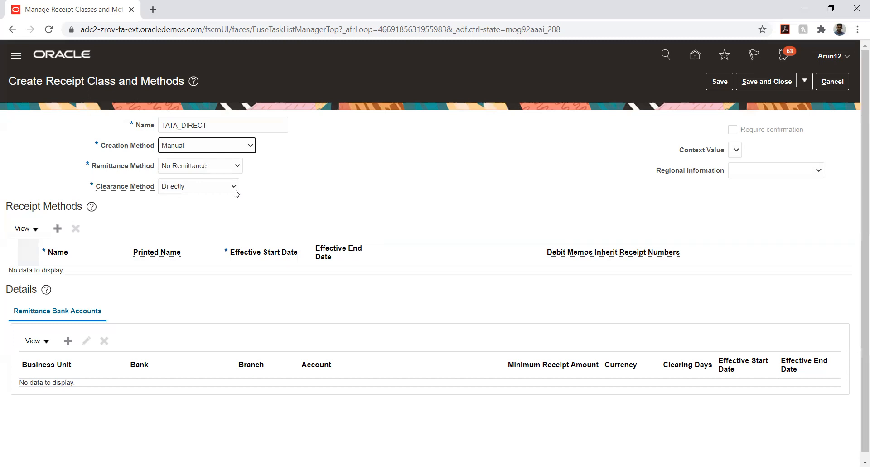
- Review the remittance method choices and set the remittance method to Standard
{"action": "left_click", "coordinate": [179, 171]}
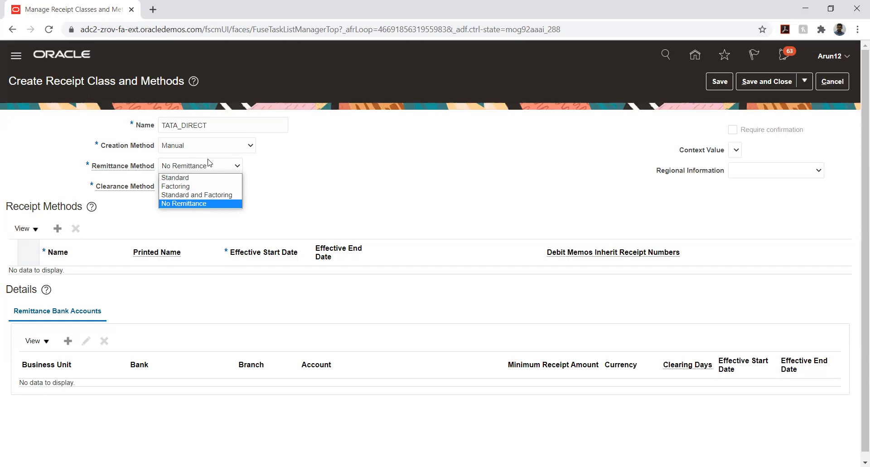
{"action": "left_click", "coordinate": [325, 185]}
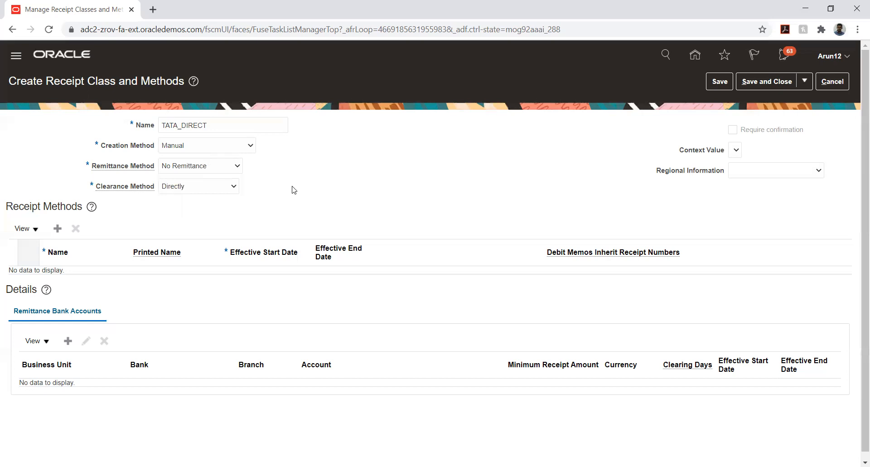
{"action": "left_click", "coordinate": [217, 168]}
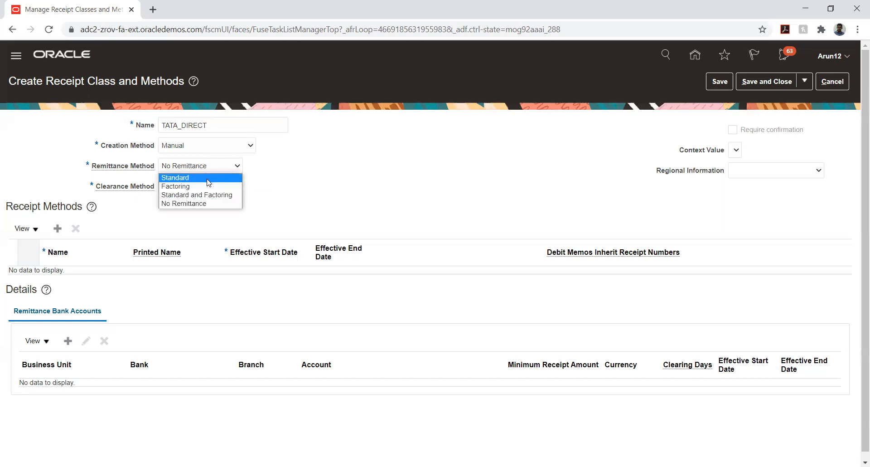
{"action": "left_click", "coordinate": [209, 181]}
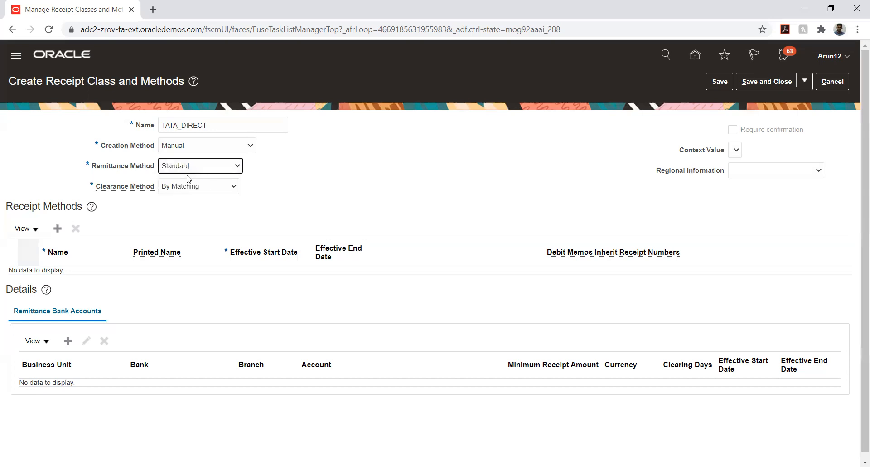
- Examine the available options for the clearance method and the remittance method
{"action": "left_click", "coordinate": [184, 190]}
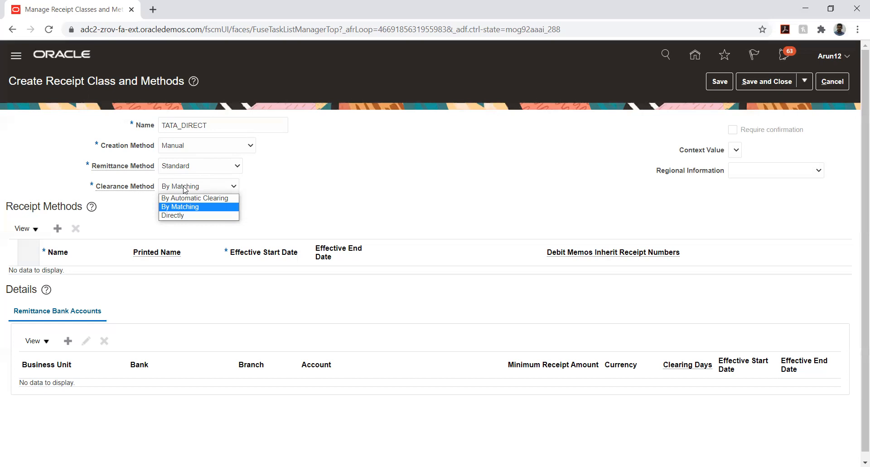
{"action": "left_click", "coordinate": [293, 189]}
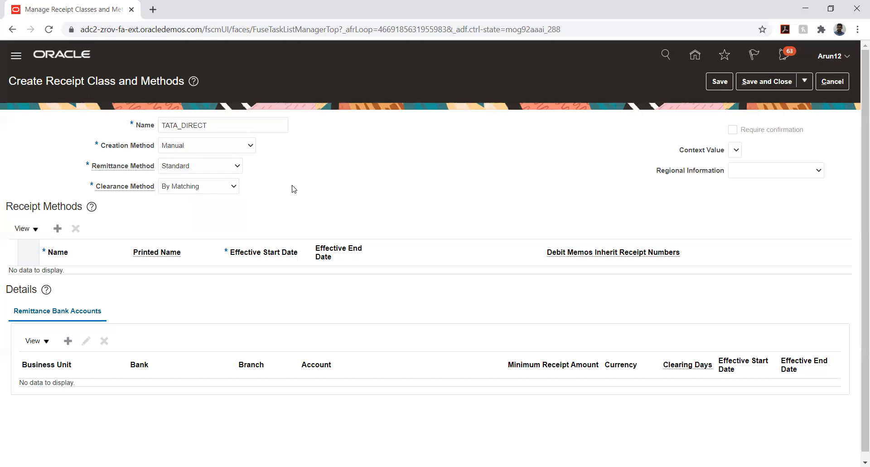
{"action": "left_click", "coordinate": [196, 169]}
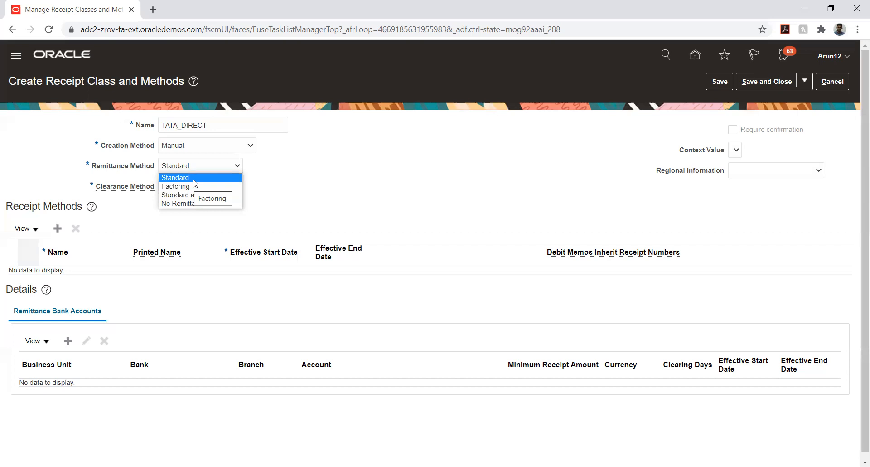
{"action": "key", "text": "Escape"}
{"action": "left_click", "coordinate": [320, 163]}
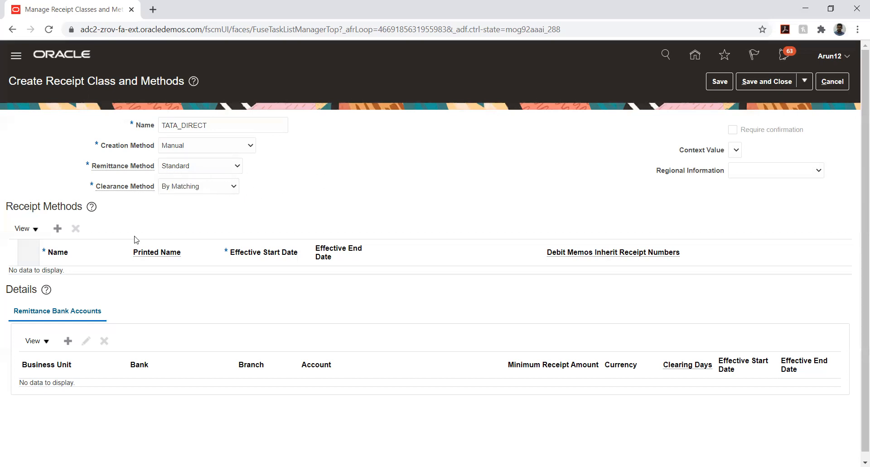
- Add a receipt method to the class and name it TATA_STANDARD, reusing the prefix of the class name
{"action": "double_click", "coordinate": [221, 126]}
{"action": "key", "text": "ctrl+c"}
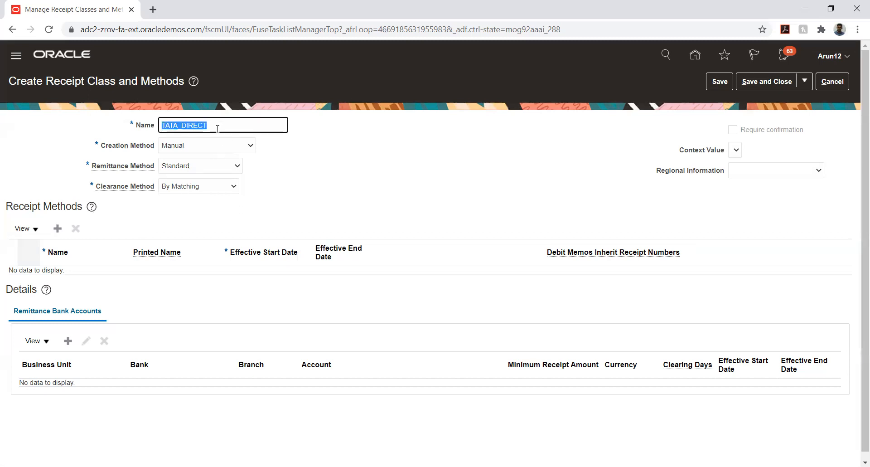
{"action": "left_click", "coordinate": [58, 230]}
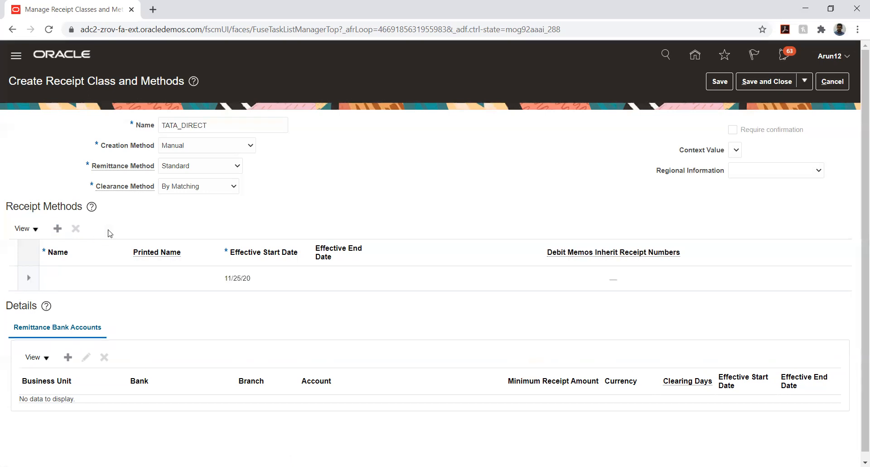
{"action": "left_click", "coordinate": [56, 275]}
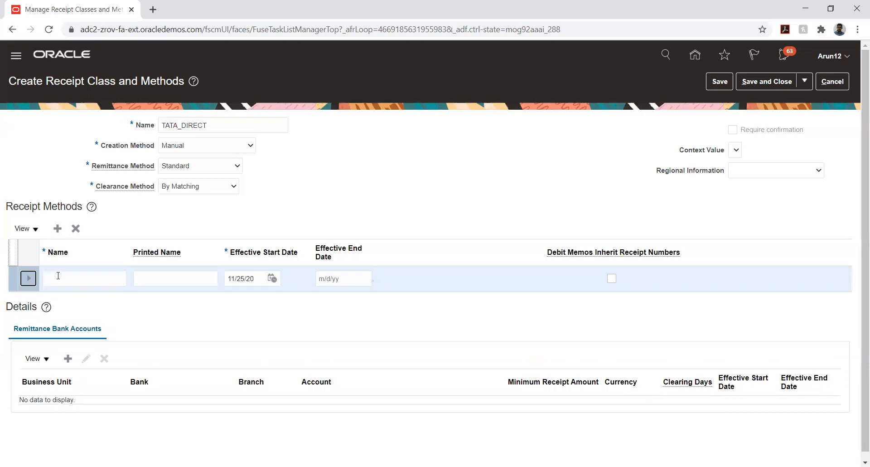
{"action": "left_click", "coordinate": [58, 276]}
{"action": "key", "text": "ctrl+v"}
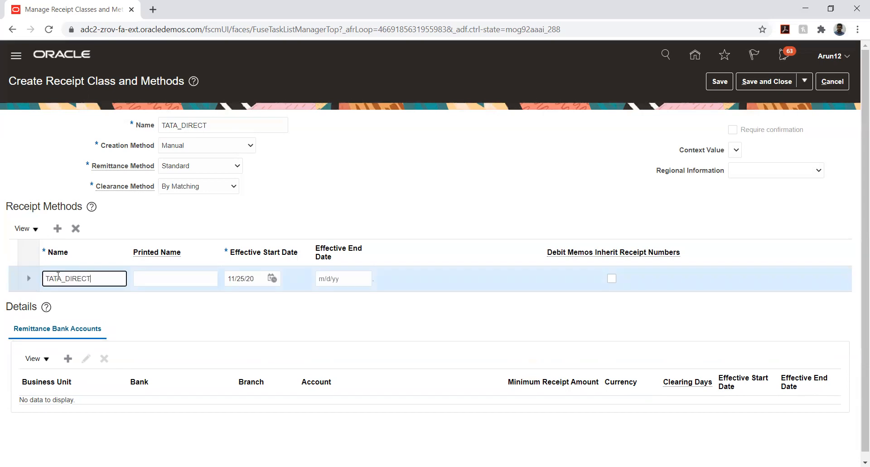
{"action": "key", "text": "BackSpace"}
{"action": "key", "text": "BackSpace"}
{"action": "key", "text": "BackSpace"}
{"action": "key", "text": "BackSpace"}
{"action": "key", "text": "BackSpace"}
{"action": "key", "text": "BackSpace"}
{"action": "type", "text": "STANDARD"}
{"action": "left_click", "coordinate": [188, 274]}
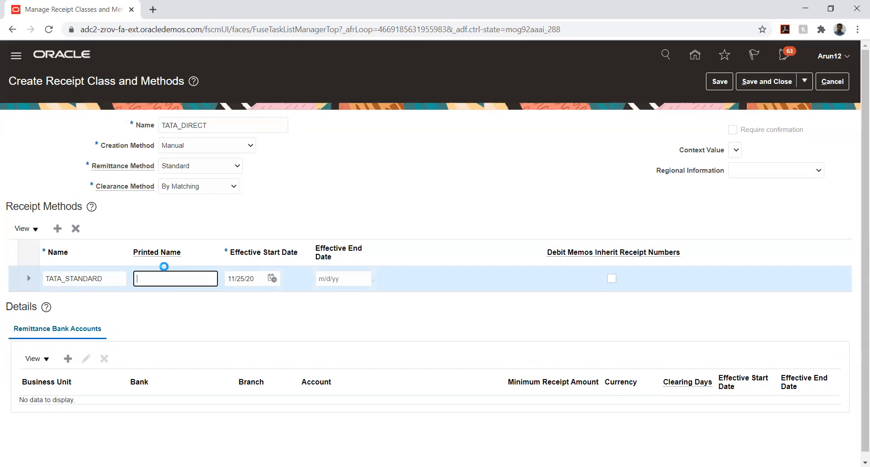
- Rename the receipt class as TATA_STANDARD
{"action": "double_click", "coordinate": [218, 123]}
{"action": "left_click", "coordinate": [218, 124]}
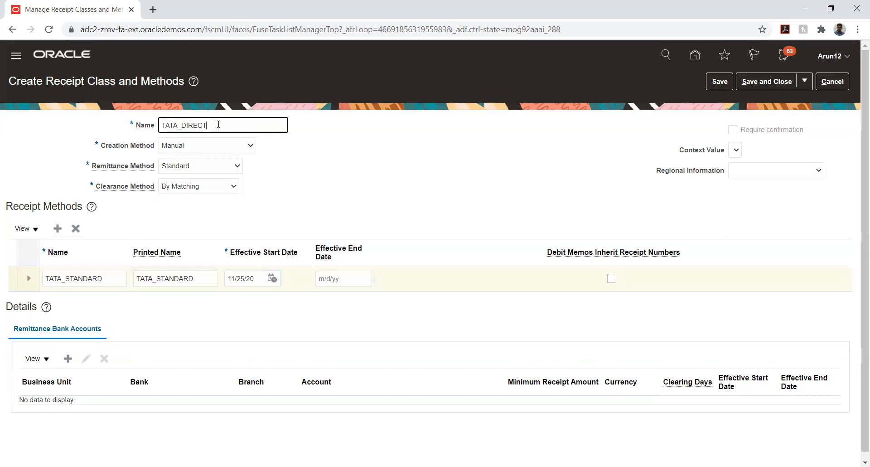
{"action": "double_click", "coordinate": [218, 123]}
{"action": "left_click", "coordinate": [217, 123]}
{"action": "key", "text": "BackSpace"}
{"action": "key", "text": "BackSpace"}
{"action": "key", "text": "BackSpace"}
{"action": "key", "text": "BackSpace"}
{"action": "key", "text": "BackSpace"}
{"action": "key", "text": "BackSpace"}
{"action": "type", "text": "STANDARD"}
{"action": "left_click", "coordinate": [308, 182]}
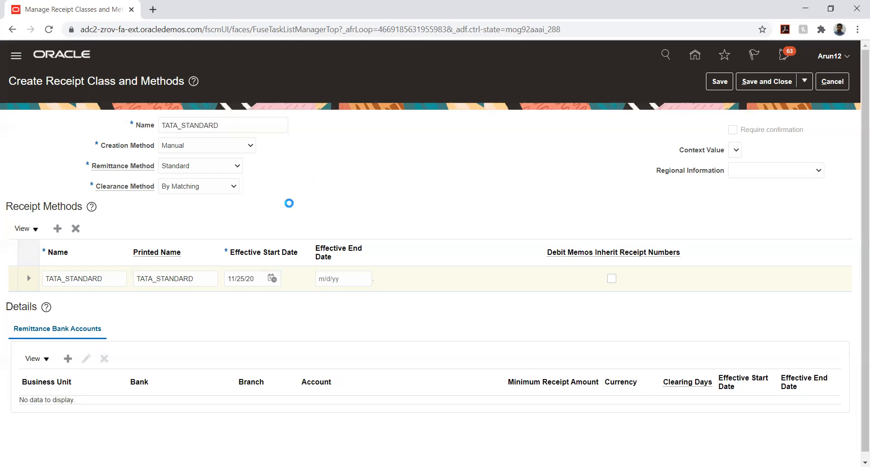
- Set the receipt method's effective start date to 1/1/20 and let debit memos inherit receipt numbers
{"action": "left_click", "coordinate": [272, 278]}
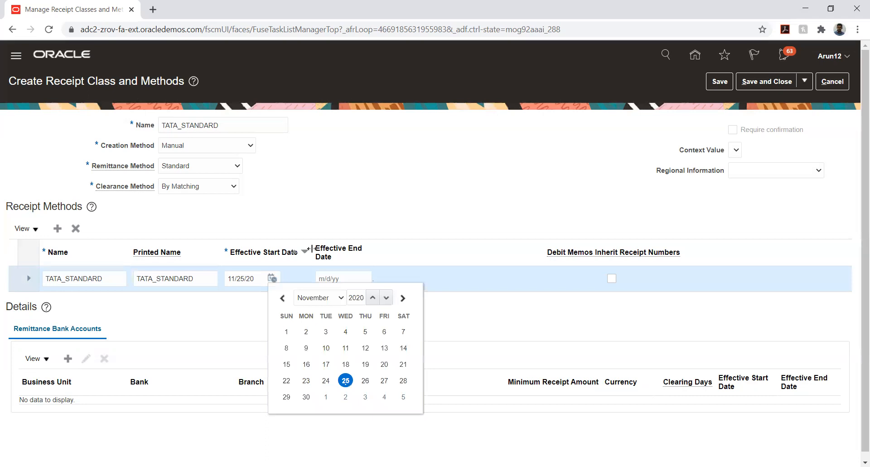
{"action": "left_click", "coordinate": [318, 298]}
{"action": "left_click", "coordinate": [318, 307]}
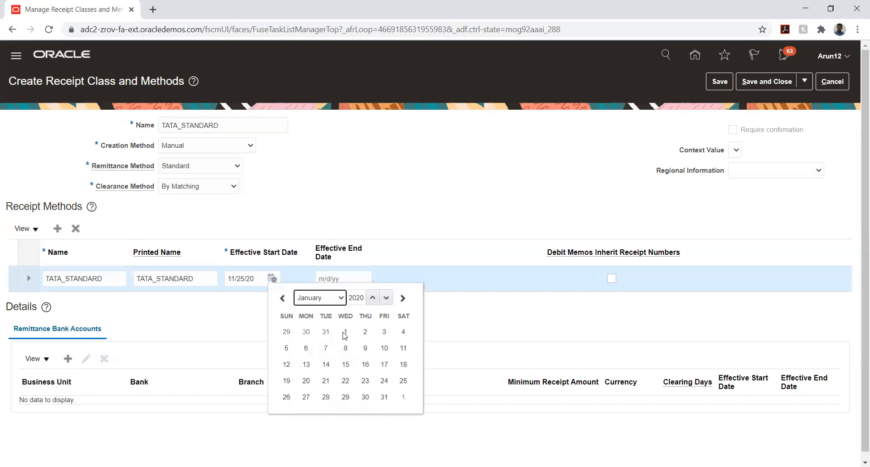
{"action": "left_click", "coordinate": [345, 334]}
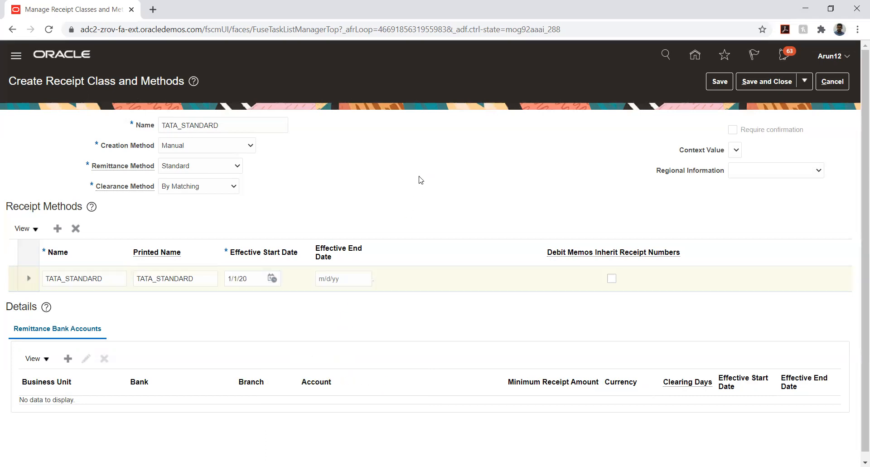
{"action": "left_click", "coordinate": [612, 278]}
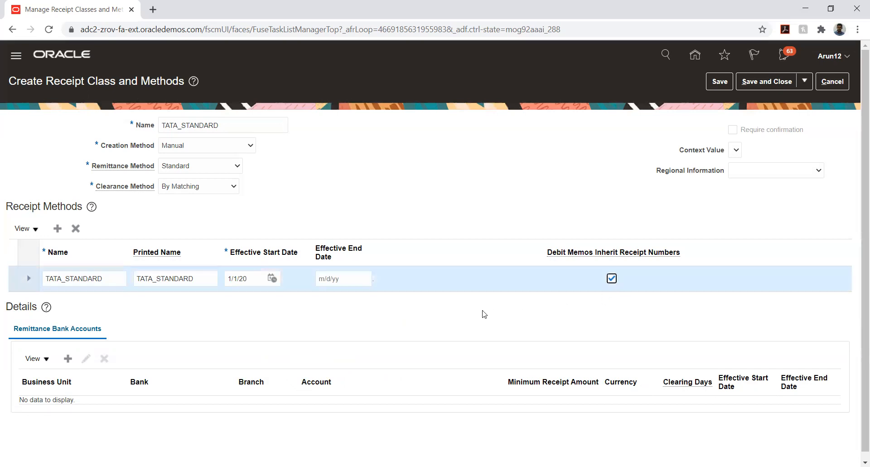
- Start a new remittance bank account for the receipt method, and cancel both it and the receipt class
{"action": "scroll", "coordinate": [494, 195], "scroll_direction": "down", "scroll_amount": 1}
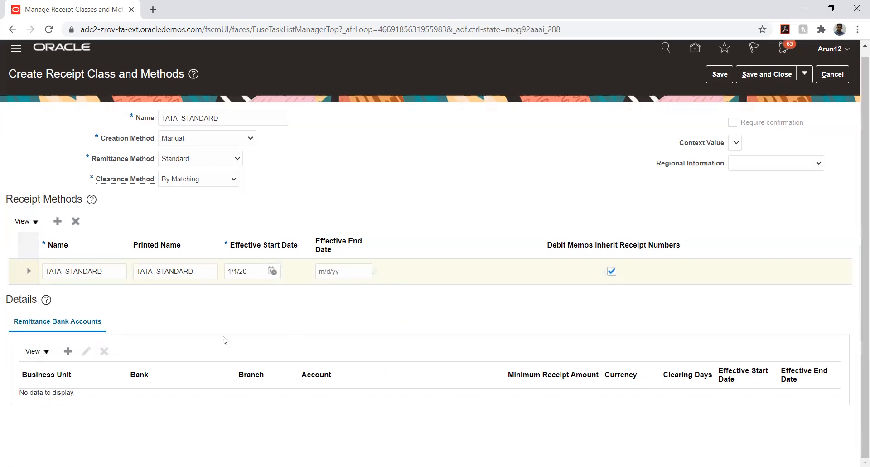
{"action": "left_click", "coordinate": [68, 351]}
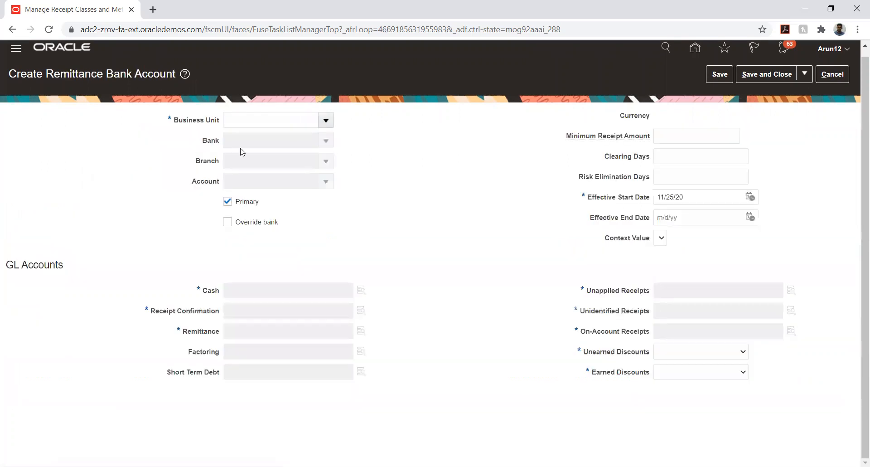
{"action": "left_click", "coordinate": [326, 120]}
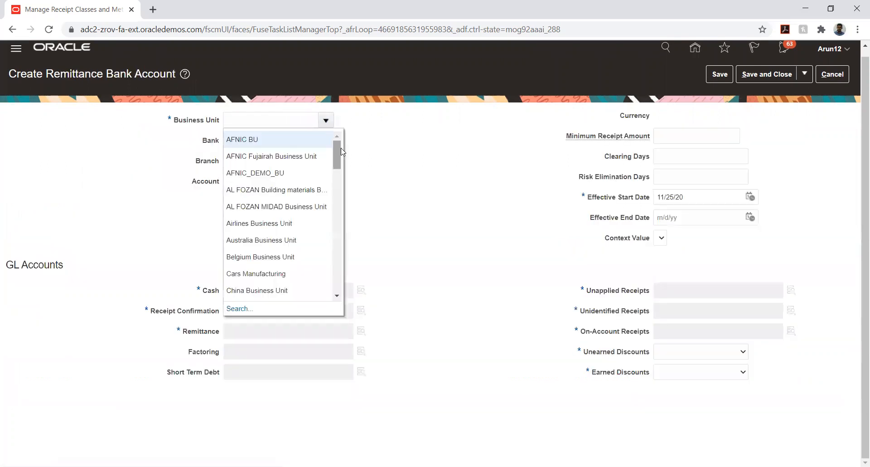
{"action": "left_click", "coordinate": [365, 137]}
{"action": "left_click", "coordinate": [831, 75]}
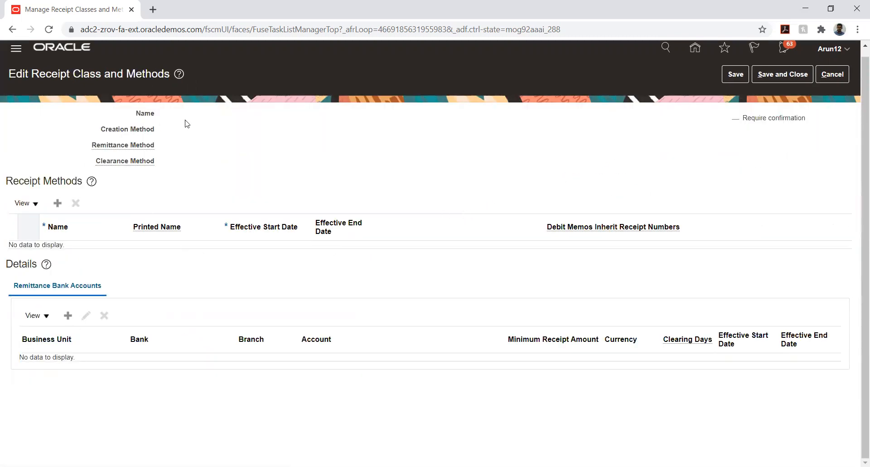
{"action": "left_click", "coordinate": [830, 75]}
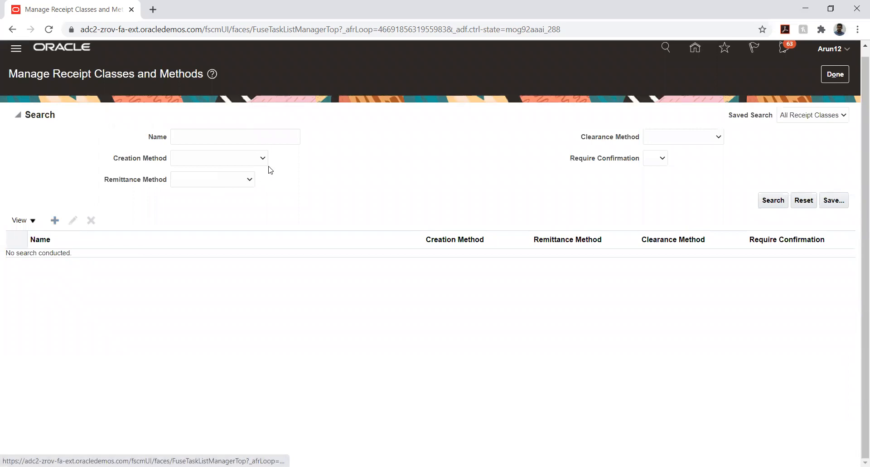
- Name the new receipt class TATA_STANDARD and copy that name
{"action": "left_click", "coordinate": [183, 118]}
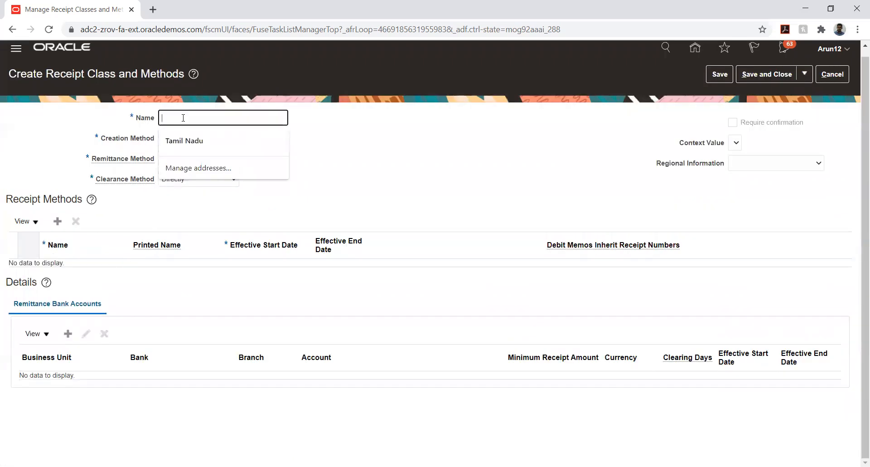
{"action": "type", "text": "TATA_"}
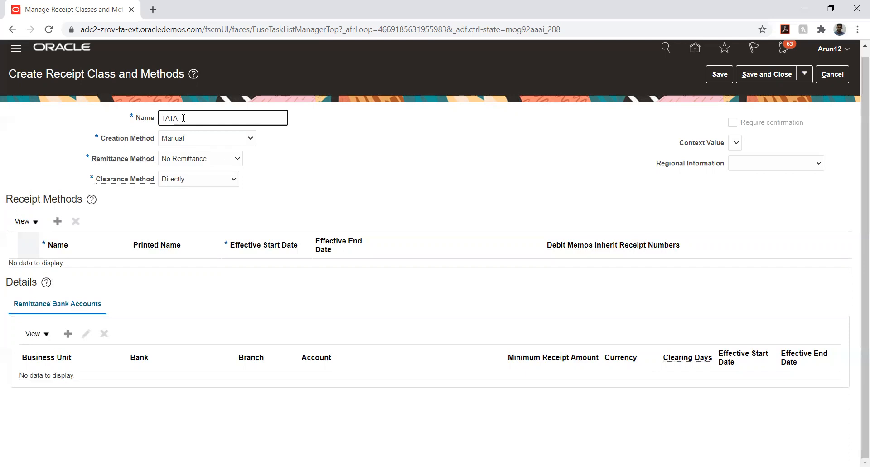
{"action": "type", "text": "STANDARD"}
{"action": "double_click", "coordinate": [189, 118]}
{"action": "key", "text": "ctrl+c"}
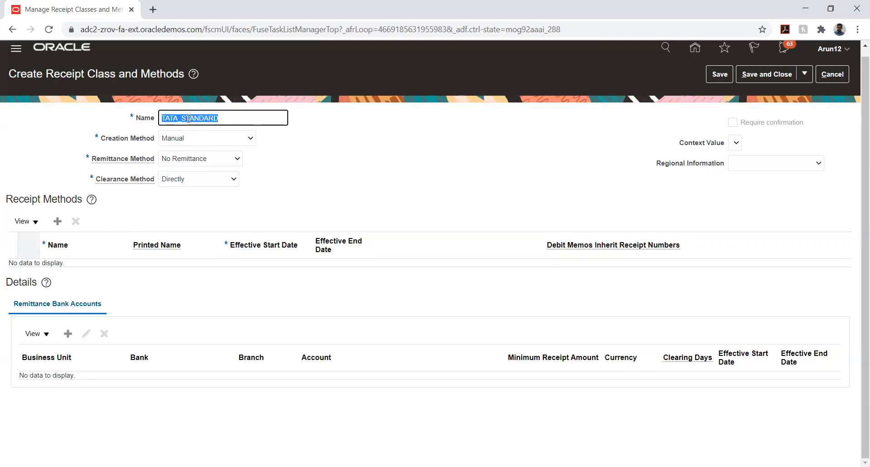
- Set the remittance method to Standard and add receipt method TATA_STANDARD with the same printed name, letting debit memos inherit receipt numbers
{"action": "left_click", "coordinate": [189, 159]}
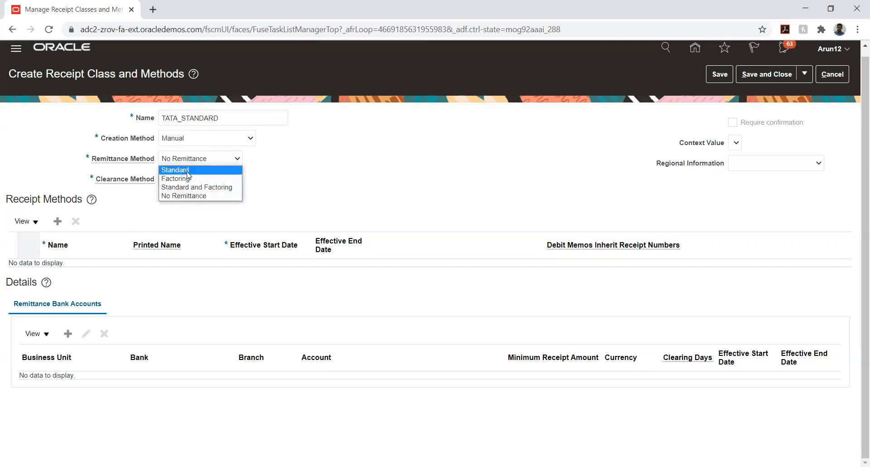
{"action": "left_click", "coordinate": [187, 171]}
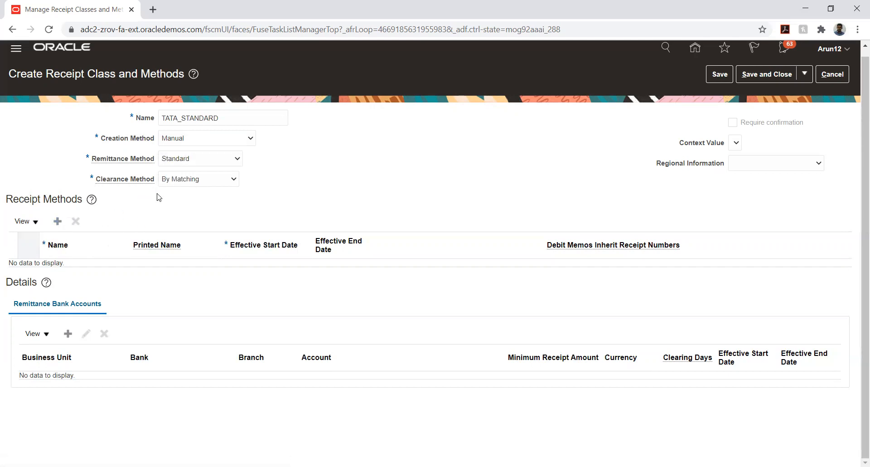
{"action": "left_click", "coordinate": [70, 270]}
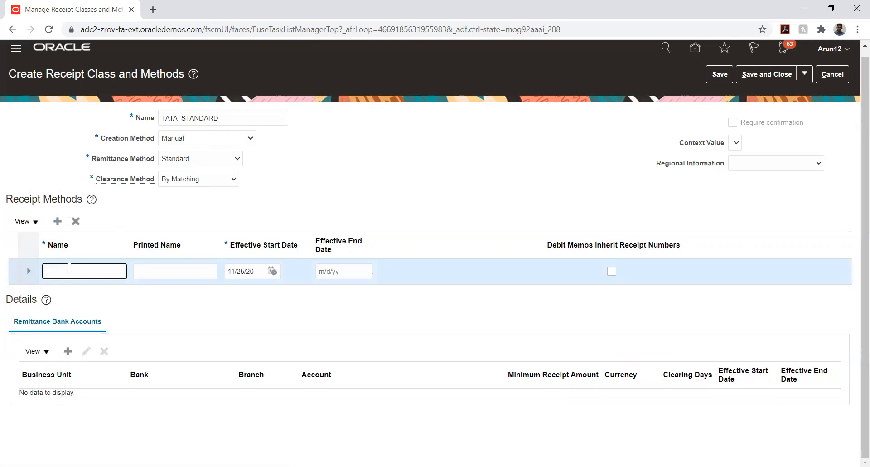
{"action": "key", "text": "ctrl+v"}
{"action": "key", "text": "Tab"}
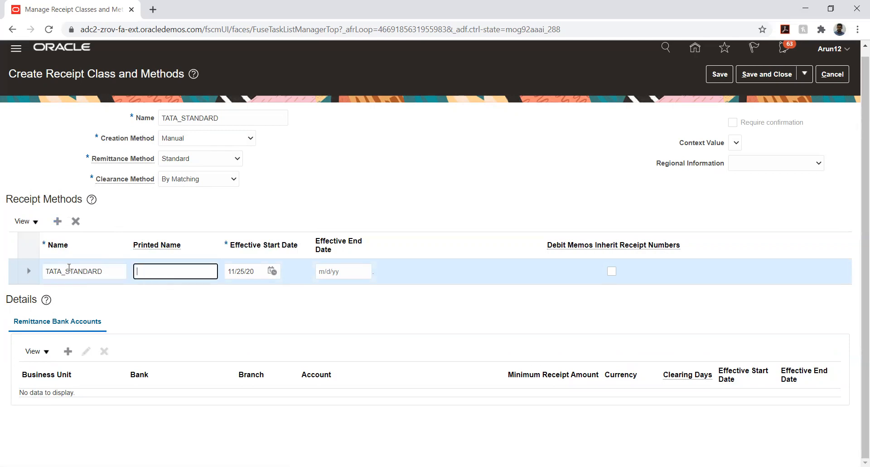
{"action": "key", "text": "ctrl+v"}
{"action": "left_click", "coordinate": [612, 271]}
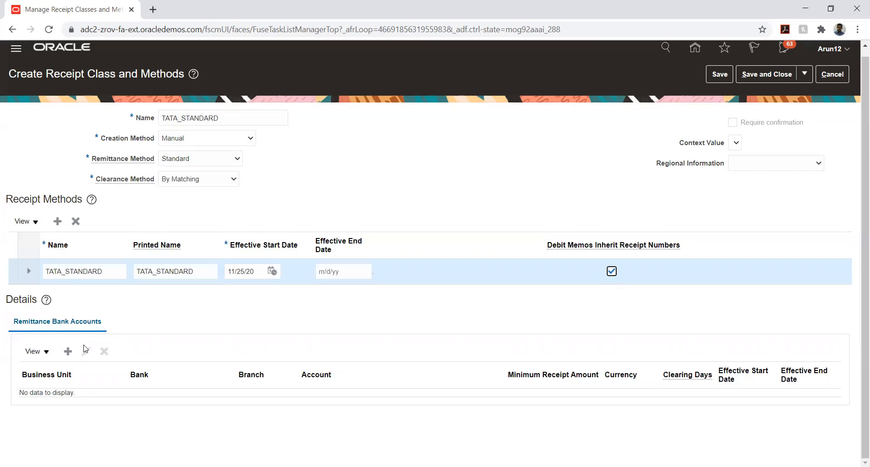
- Start a new remittance bank account for the receipt method and assign it to business unit TATA_AUTO_03_BU
{"action": "left_click", "coordinate": [68, 351]}
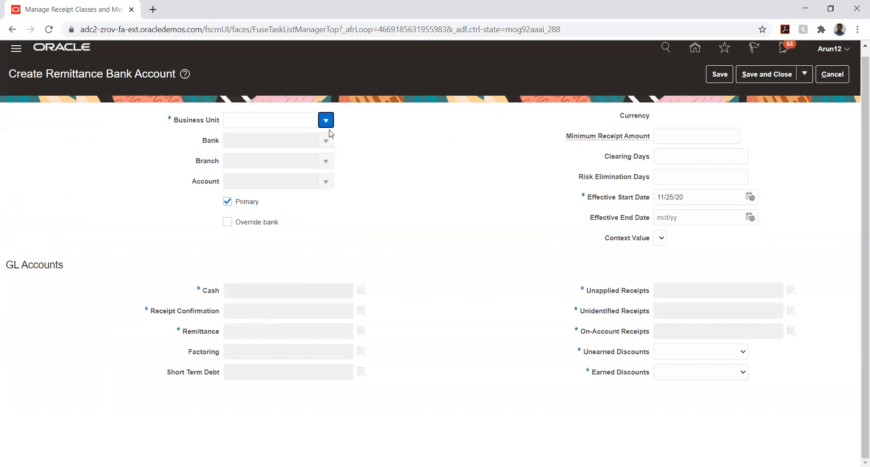
{"action": "left_click", "coordinate": [326, 121]}
{"action": "scroll", "coordinate": [305, 203], "scroll_direction": "down", "scroll_amount": 5}
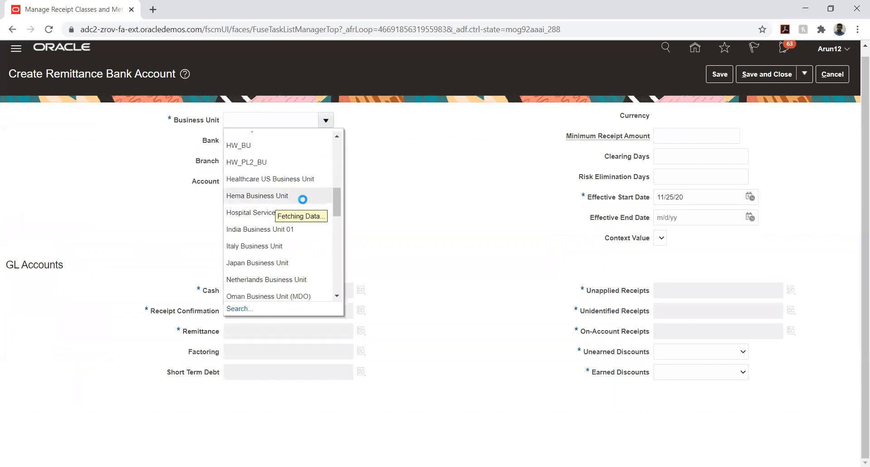
{"action": "scroll", "coordinate": [303, 200], "scroll_direction": "down", "scroll_amount": 8}
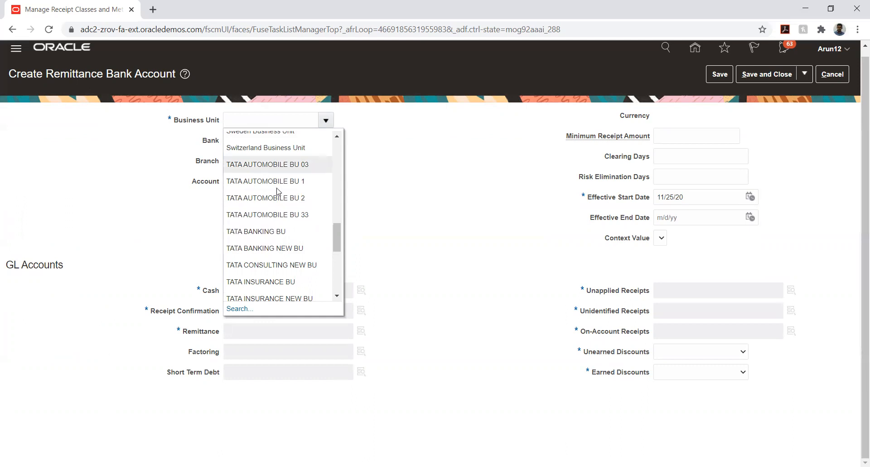
{"action": "scroll", "coordinate": [280, 197], "scroll_direction": "down", "scroll_amount": 2}
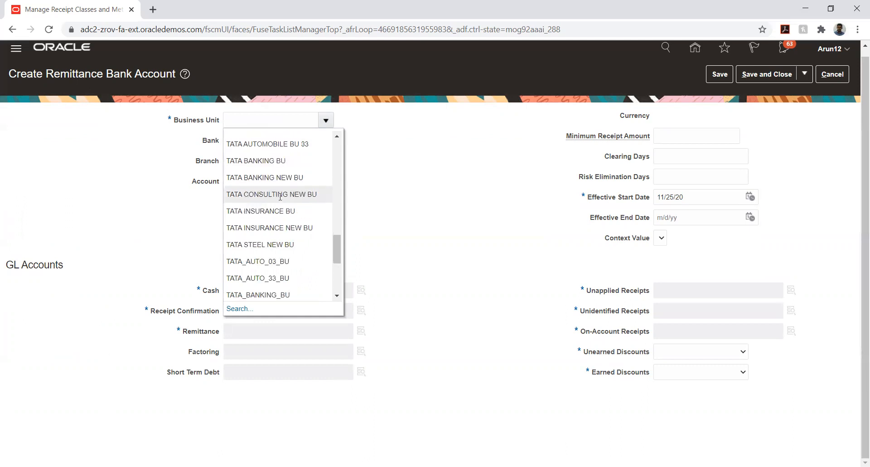
{"action": "left_click", "coordinate": [255, 261]}
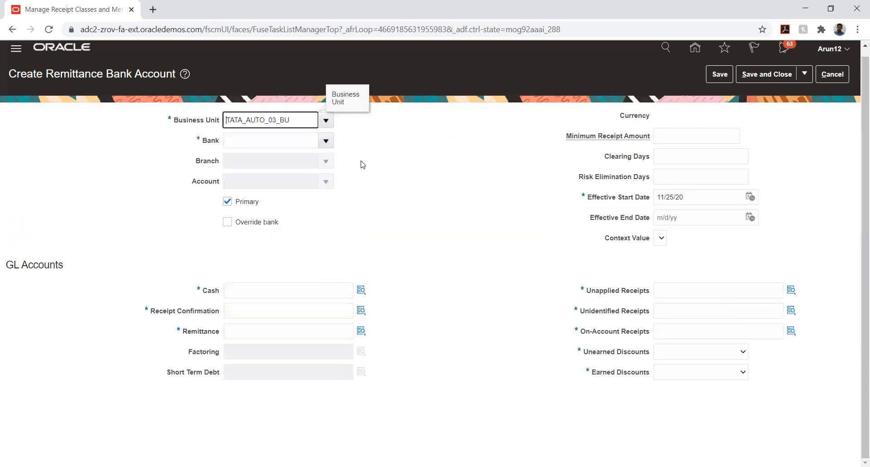
- Choose TATA BANK as the bank and TATA_AUTO_03_ACC as the account for the remittance bank account
{"action": "left_click", "coordinate": [326, 140]}
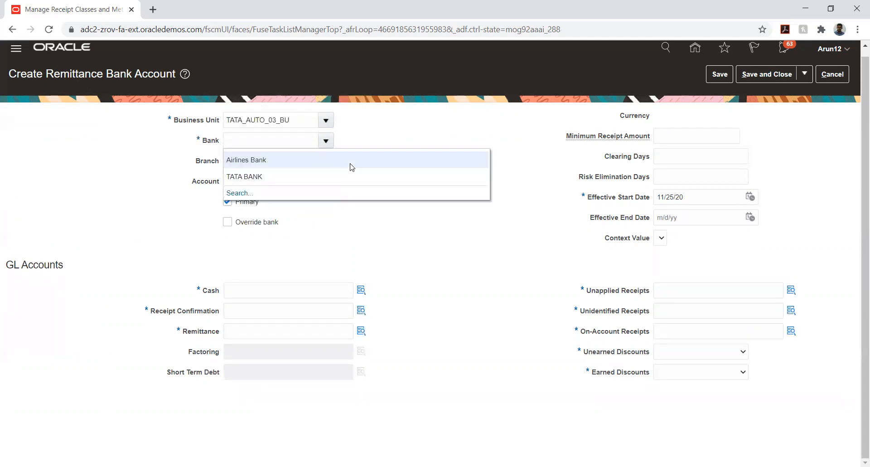
{"action": "left_click", "coordinate": [284, 180]}
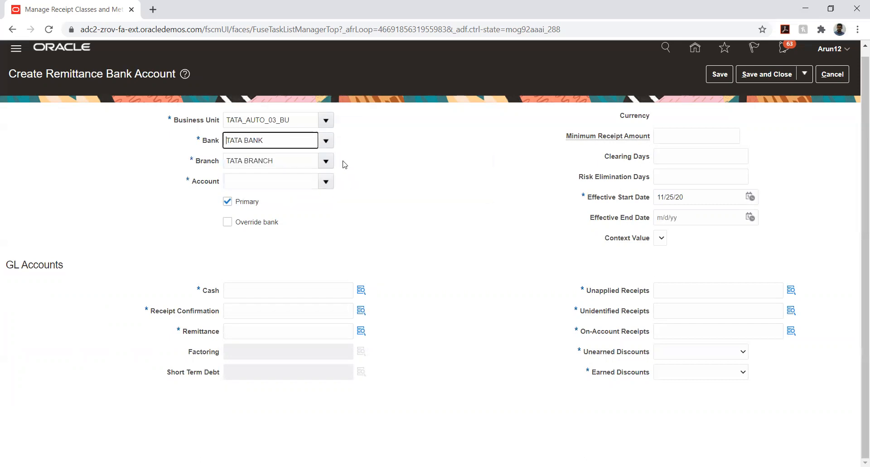
{"action": "left_click", "coordinate": [327, 182]}
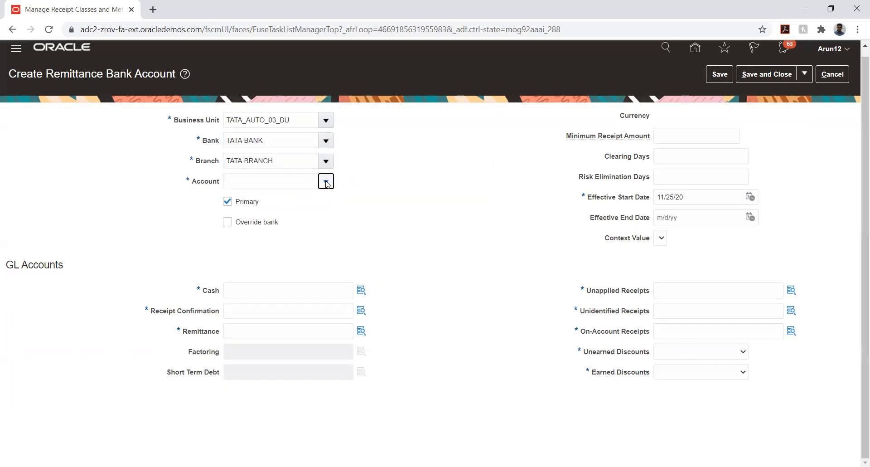
{"action": "left_click", "coordinate": [278, 199]}
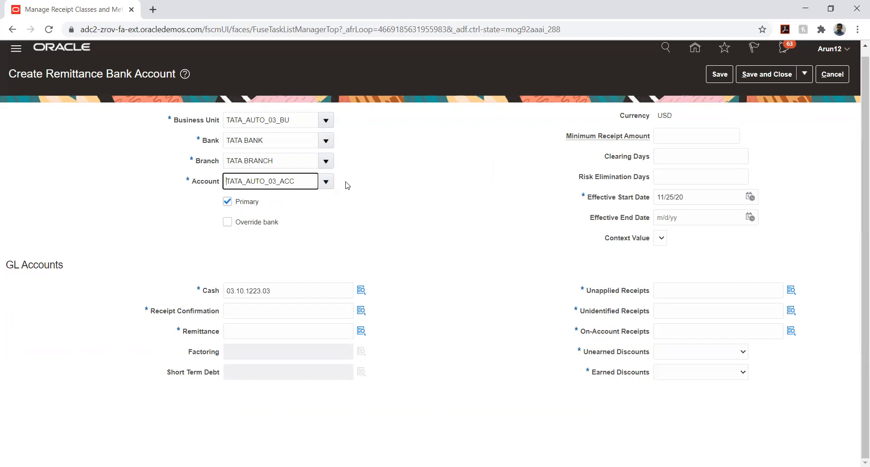
- Copy the Cash account combination 03.10.1223.03 into the Receipt Confirmation account
{"action": "double_click", "coordinate": [299, 290]}
{"action": "key", "text": "ctrl+c"}
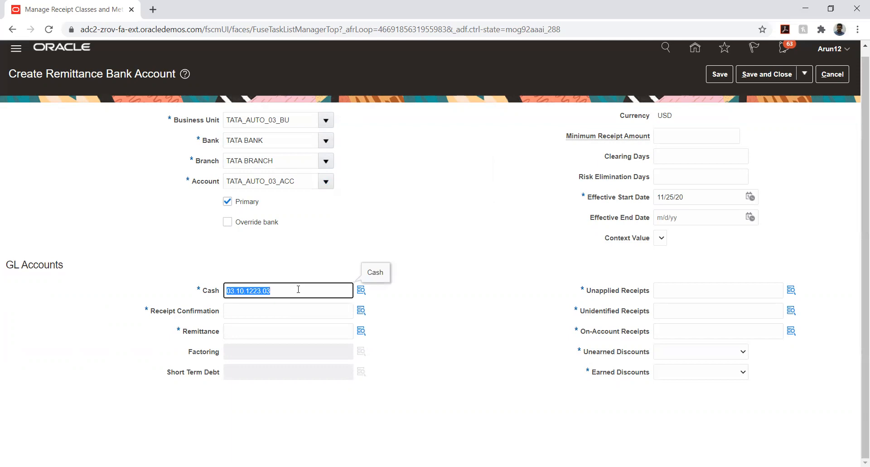
{"action": "left_click", "coordinate": [322, 309]}
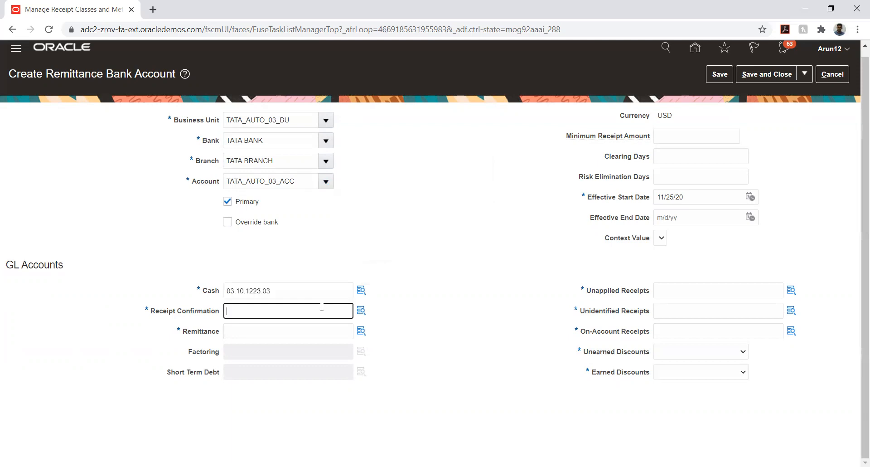
{"action": "key", "text": "ctrl+v"}
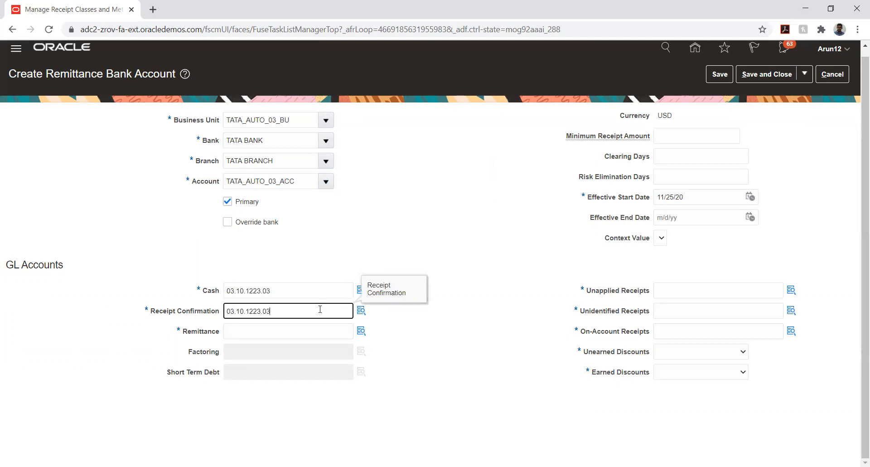
- Set the Receipt Confirmation account's TATA_ACC segment to 1450 Confirmed Receipts, searching the descriptions for %CONFI%
{"action": "left_click", "coordinate": [361, 310]}
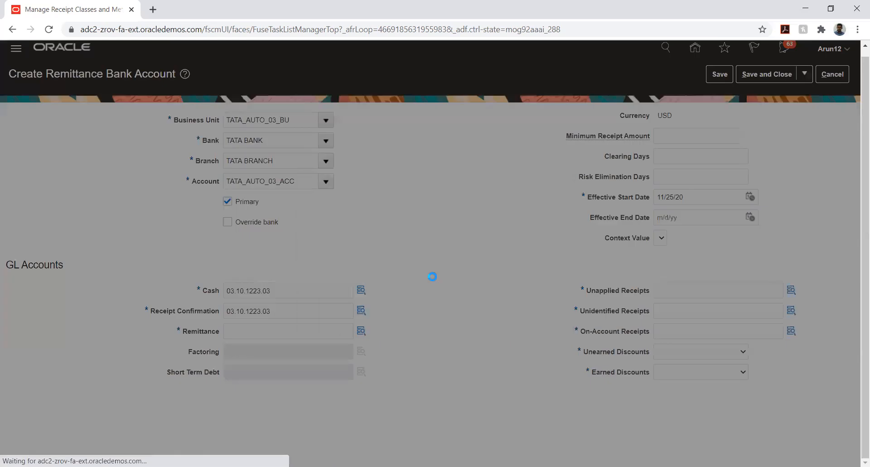
{"action": "left_click", "coordinate": [453, 268]}
{"action": "double_click", "coordinate": [454, 268]}
{"action": "key", "text": "BackSpace"}
{"action": "left_click", "coordinate": [474, 268]}
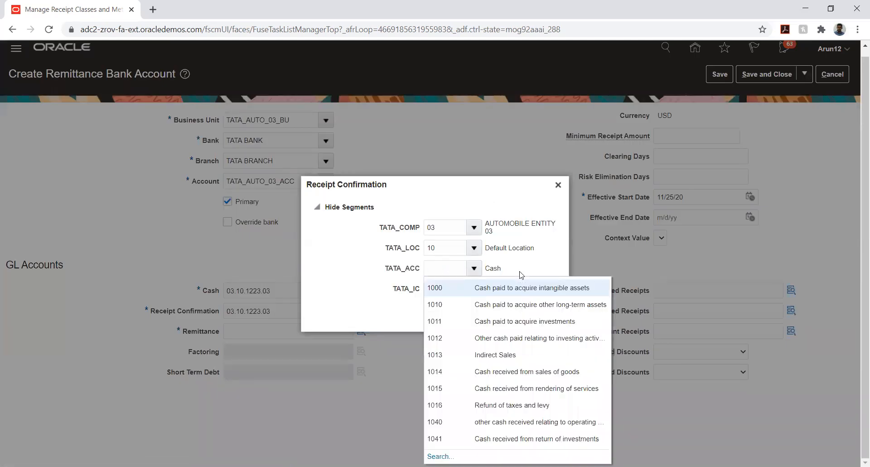
{"action": "left_click", "coordinate": [441, 456]}
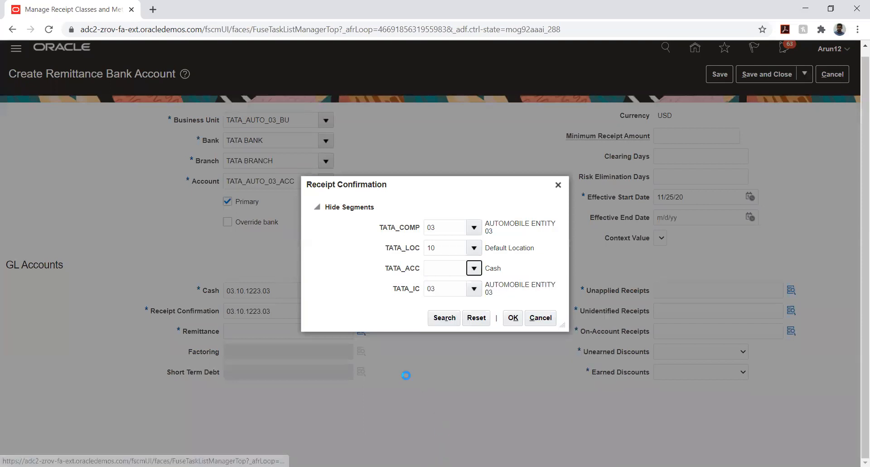
{"action": "left_click", "coordinate": [413, 255]}
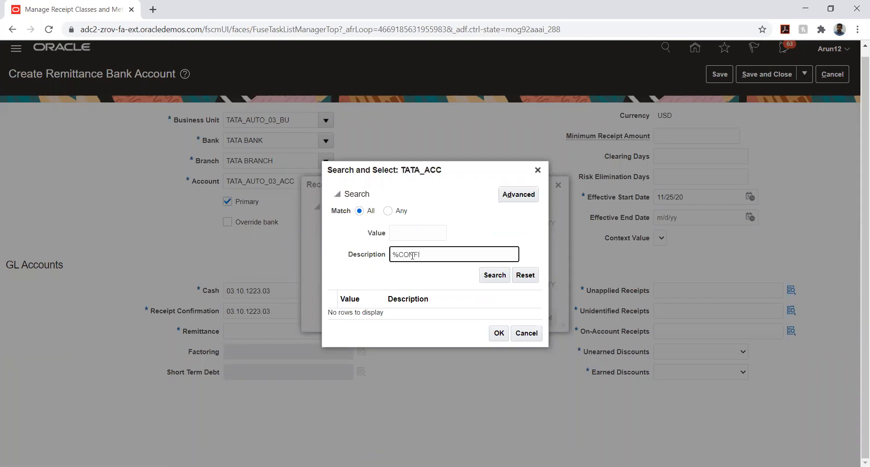
{"action": "type", "text": "%CONFI%"}
{"action": "key", "text": "Return"}
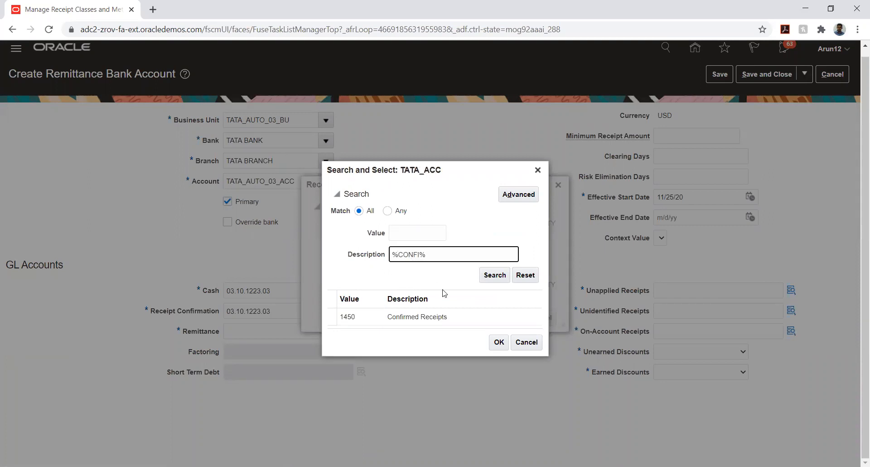
{"action": "left_click", "coordinate": [444, 308]}
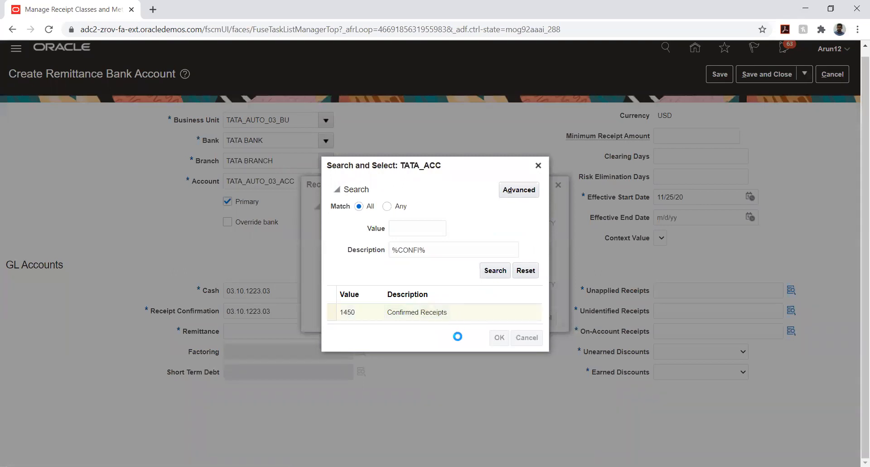
{"action": "left_click", "coordinate": [514, 318]}
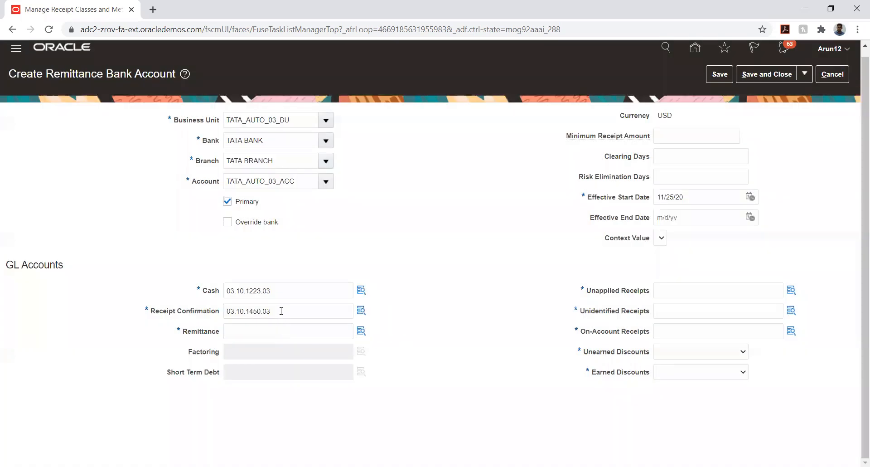
- Copy the Receipt Confirmation account combination 03.10.1450.03 into the Remittance account
{"action": "double_click", "coordinate": [281, 311]}
{"action": "key", "text": "ctrl+c"}
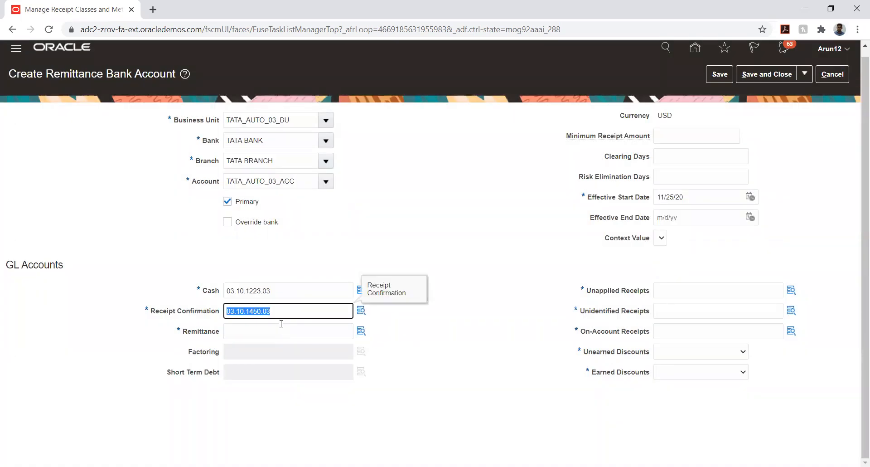
{"action": "left_click", "coordinate": [281, 331]}
{"action": "key", "text": "ctrl+v"}
- Set the Remittance account's TATA_ACC segment to 1465 Remitted Receipts, searching the descriptions for %REMIT%
{"action": "left_click", "coordinate": [362, 333]}
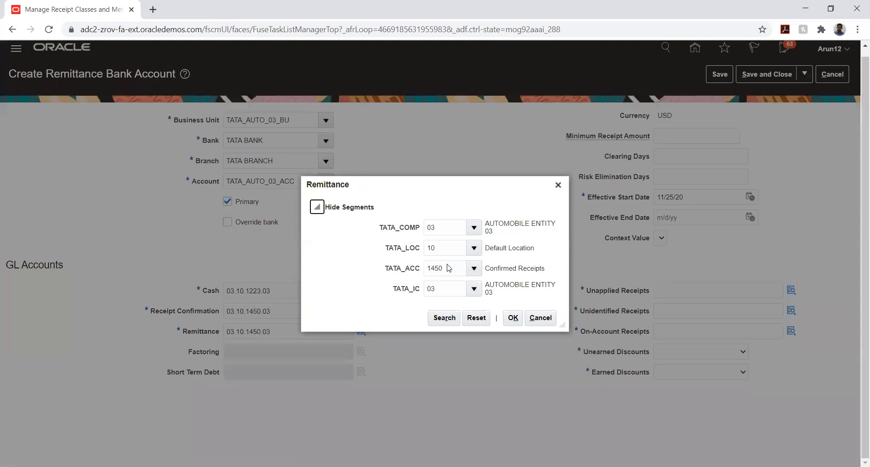
{"action": "double_click", "coordinate": [456, 268]}
{"action": "key", "text": "BackSpace"}
{"action": "left_click", "coordinate": [474, 271]}
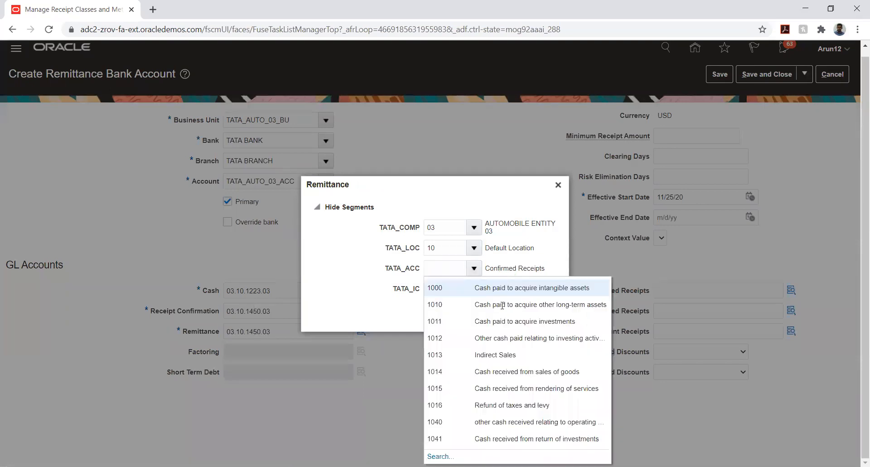
{"action": "left_click", "coordinate": [439, 456]}
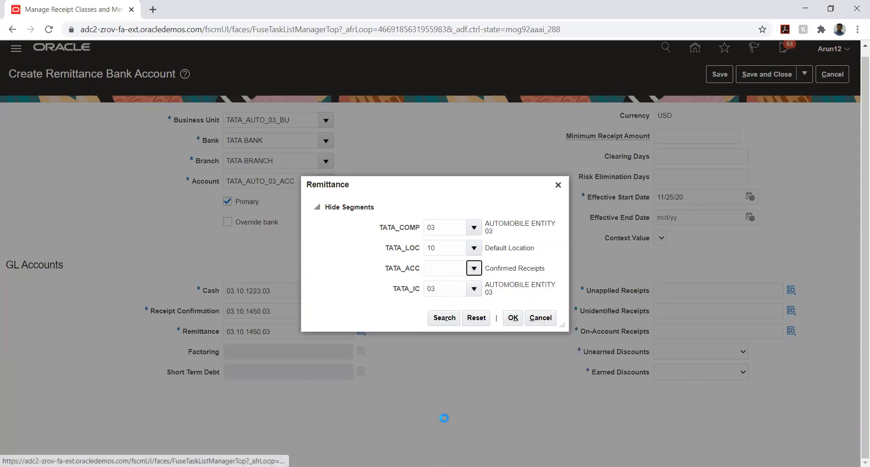
{"action": "left_click", "coordinate": [408, 254]}
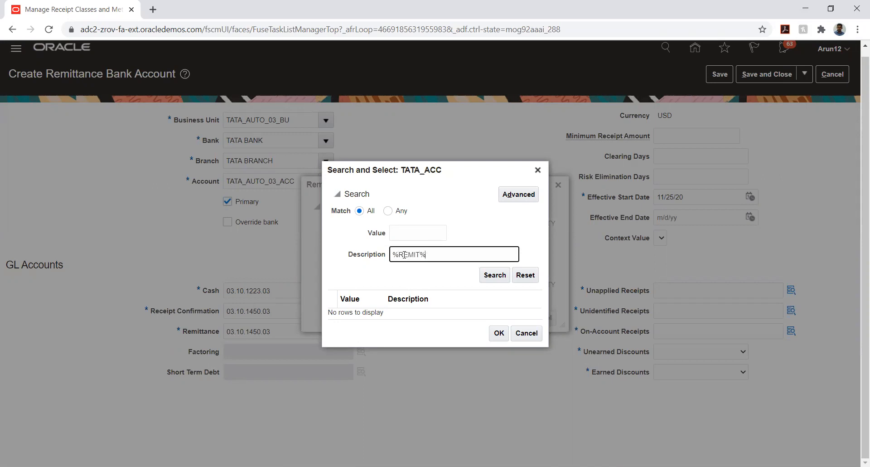
{"action": "key", "text": "Return"}
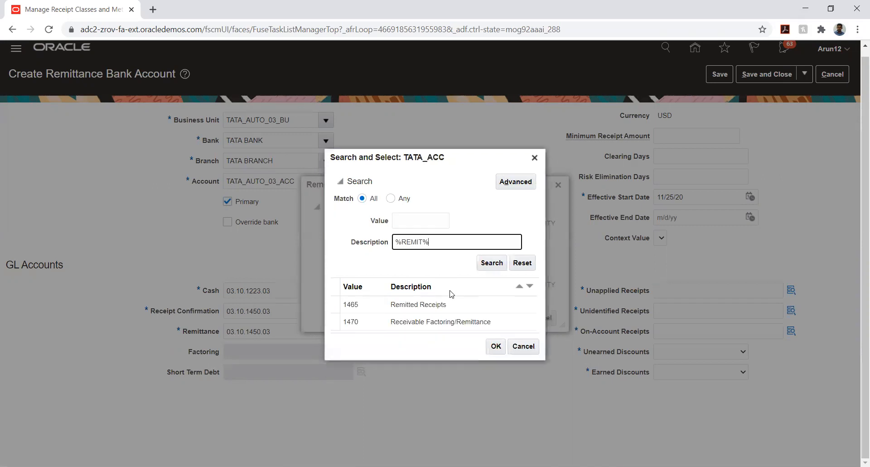
{"action": "left_click", "coordinate": [442, 305]}
{"action": "left_click", "coordinate": [496, 345]}
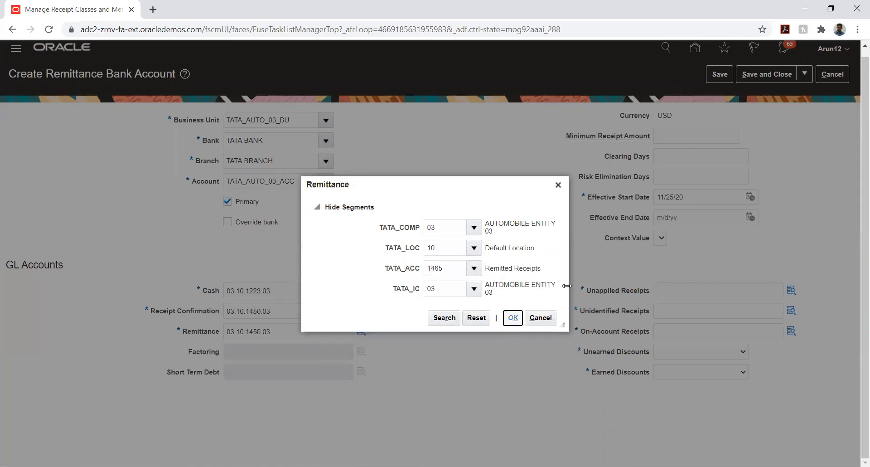
{"action": "key", "text": "Return"}
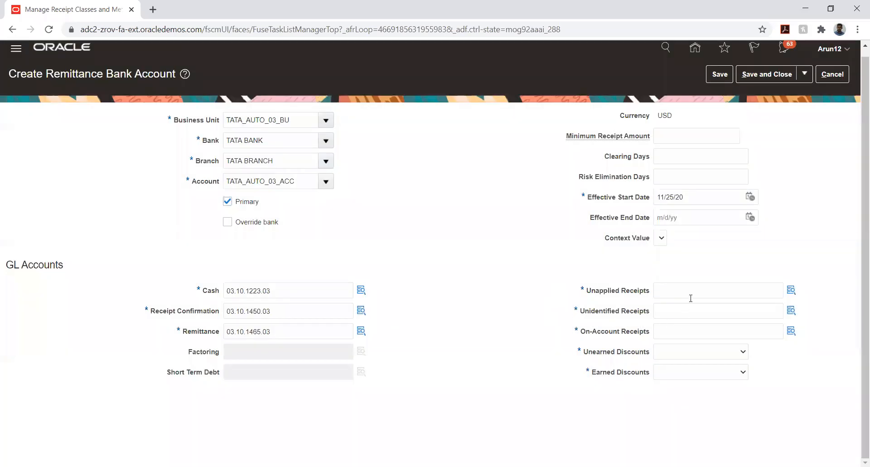
- Paste 03.10.1450.03 into the Unapplied Receipts account and set its TATA_ACC segment to 1452 Unapplied Receipts, searching the descriptions for %UNAPP%
{"action": "left_click", "coordinate": [690, 292]}
{"action": "key", "text": "ctrl+v"}
{"action": "left_click", "coordinate": [792, 291]}
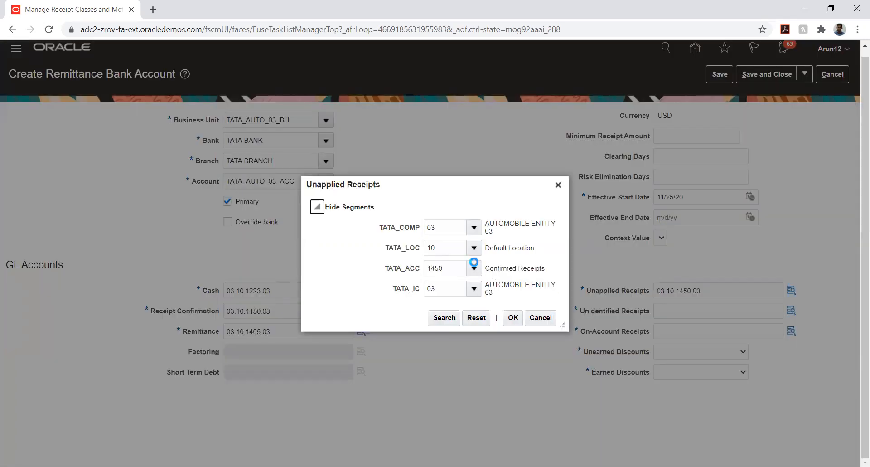
{"action": "double_click", "coordinate": [453, 268]}
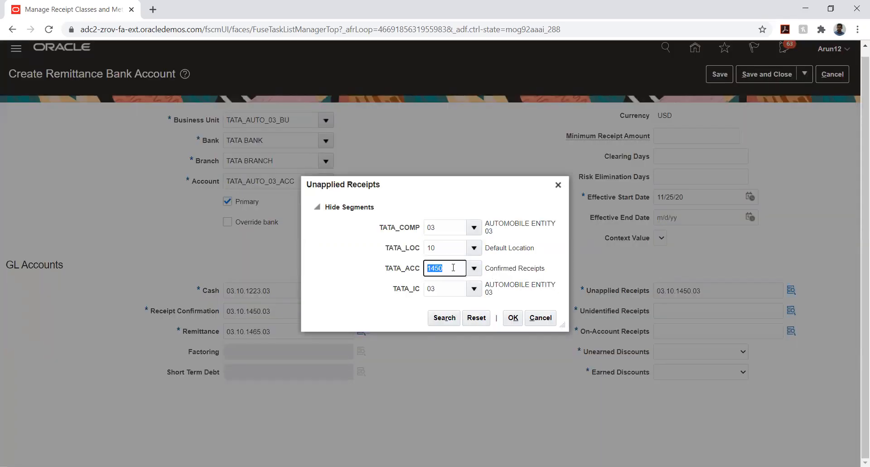
{"action": "key", "text": "BackSpace"}
{"action": "left_click", "coordinate": [474, 268]}
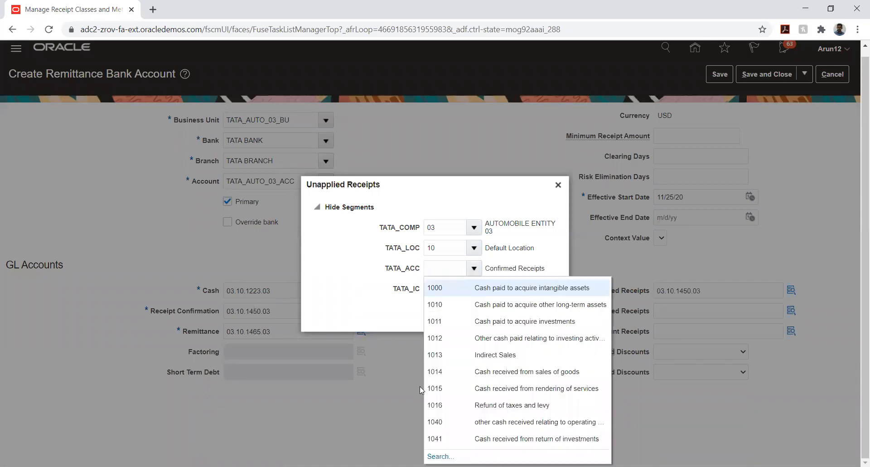
{"action": "left_click", "coordinate": [439, 456]}
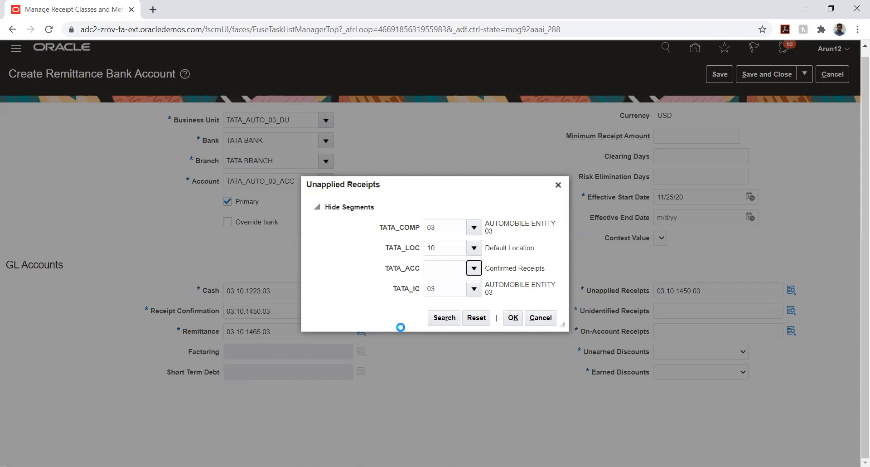
{"action": "left_click", "coordinate": [399, 257]}
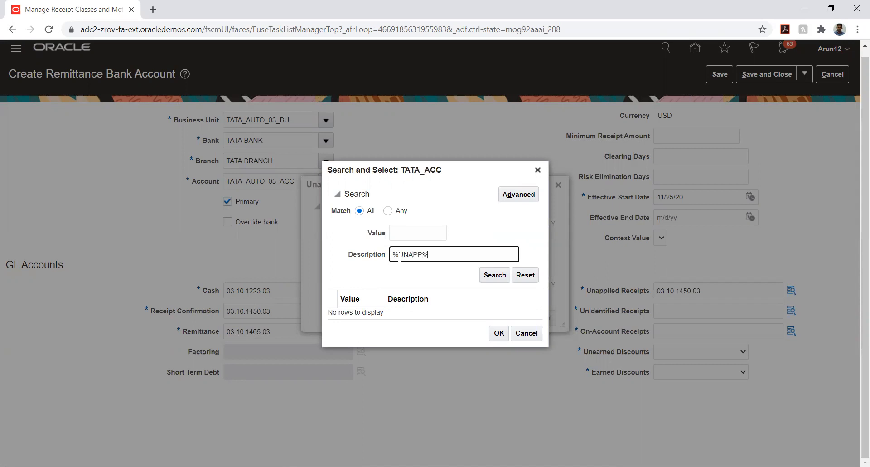
{"action": "key", "text": "Return"}
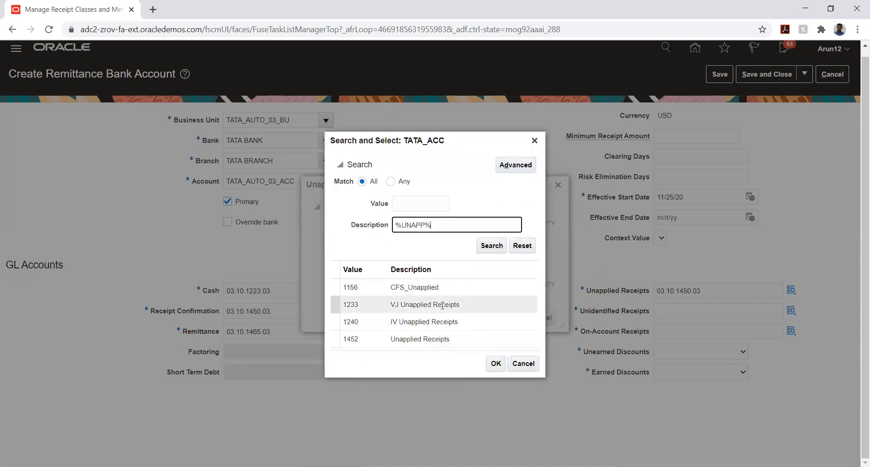
{"action": "left_click", "coordinate": [453, 340]}
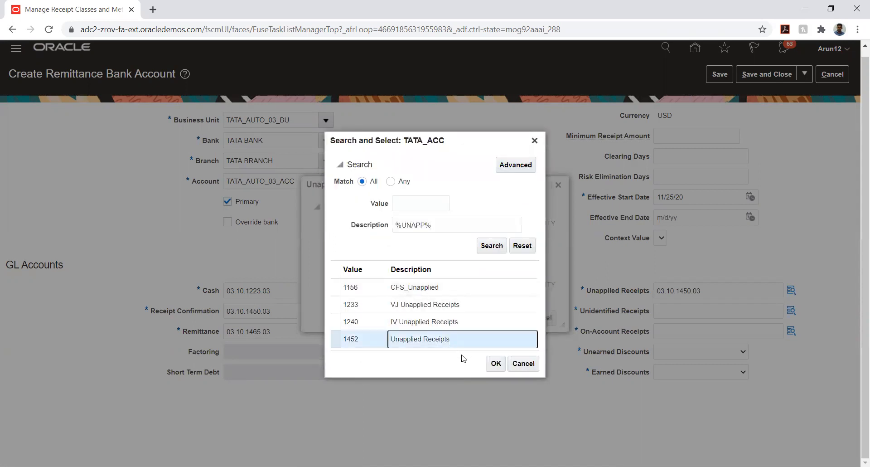
{"action": "left_click", "coordinate": [496, 364]}
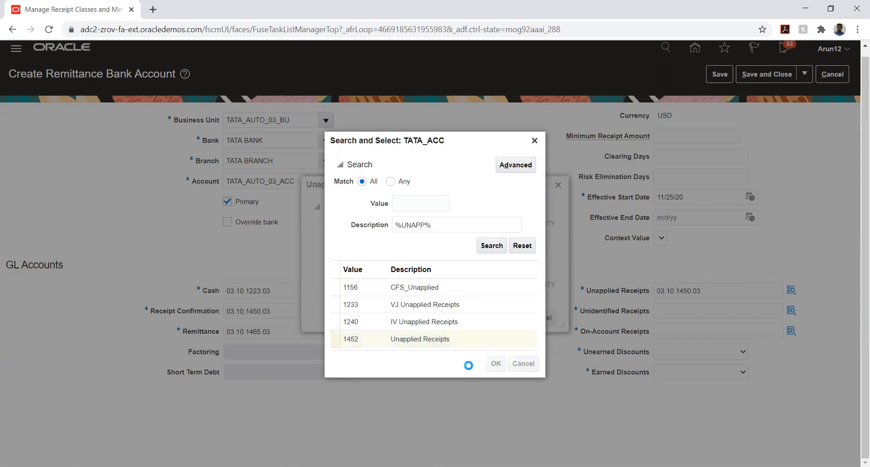
{"action": "left_click", "coordinate": [513, 317]}
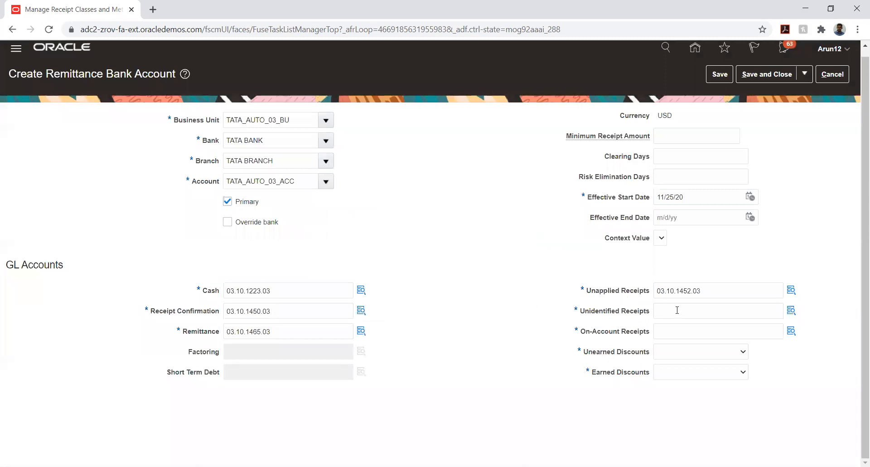
- Paste 03.10.1450.03 into the Unidentified Receipts account and set its TATA_ACC segment to 1243 VJ Unidentified Receipts, searching the descriptions for %UNIDEN%
{"action": "left_click", "coordinate": [677, 311]}
{"action": "key", "text": "ctrl+v"}
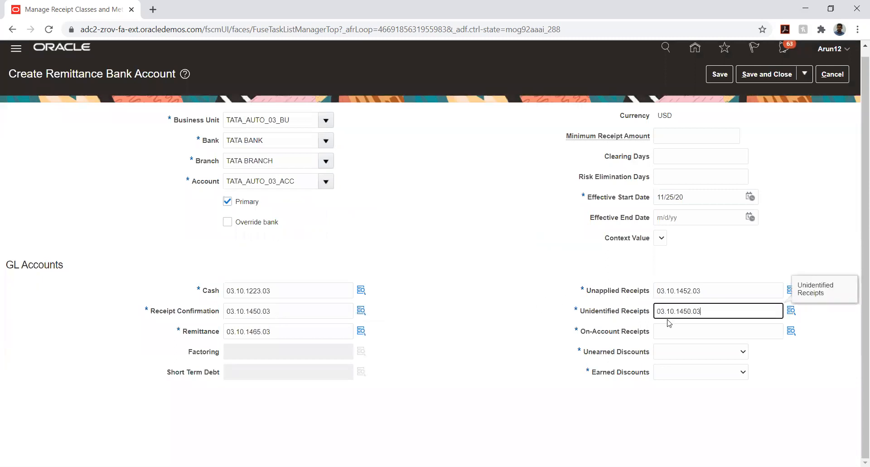
{"action": "left_click", "coordinate": [791, 311]}
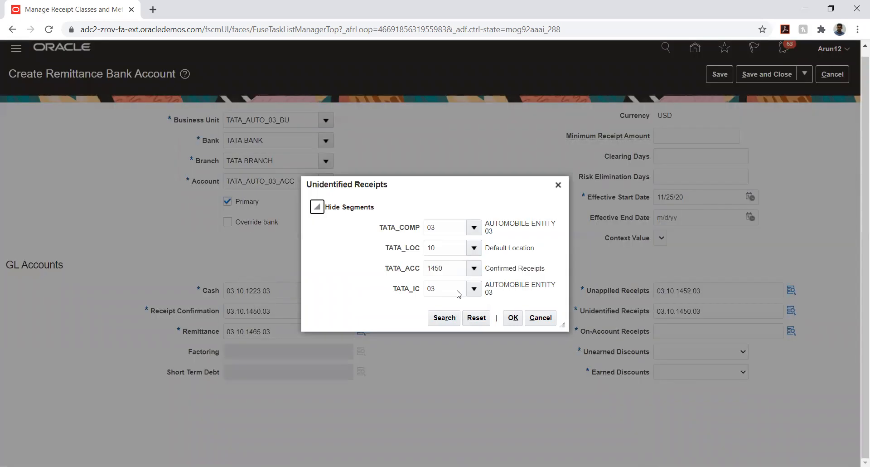
{"action": "double_click", "coordinate": [450, 269]}
{"action": "key", "text": "BackSpace"}
{"action": "left_click", "coordinate": [473, 270]}
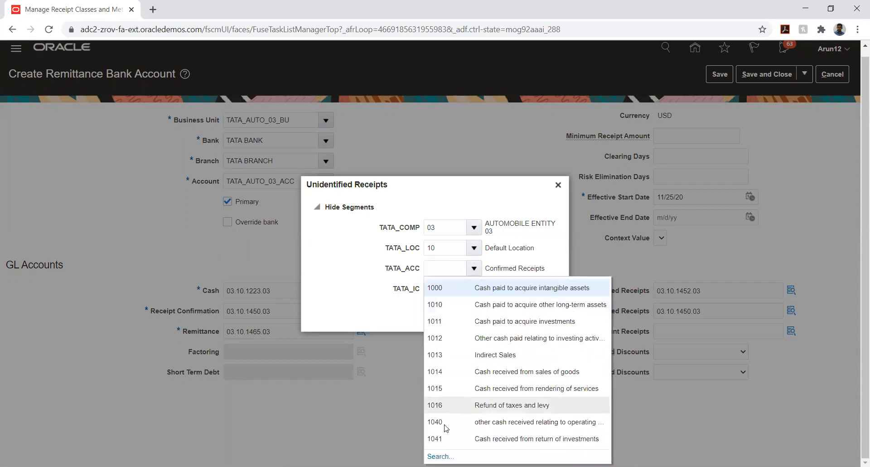
{"action": "left_click", "coordinate": [439, 451]}
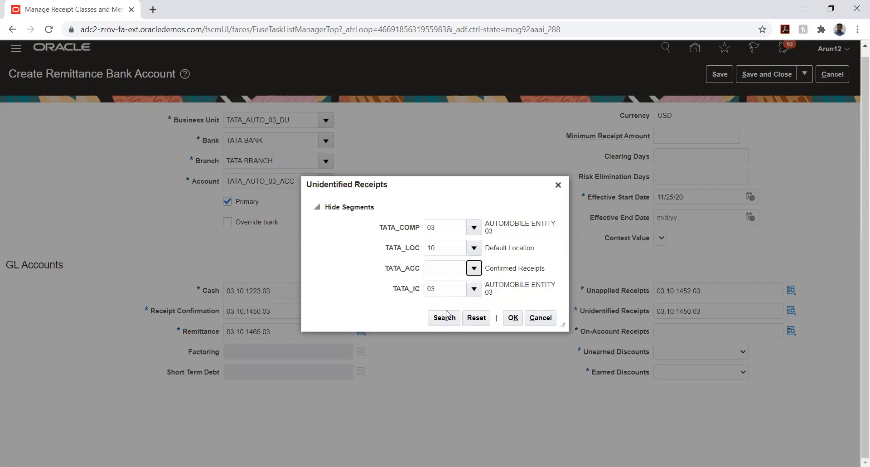
{"action": "left_click", "coordinate": [413, 252]}
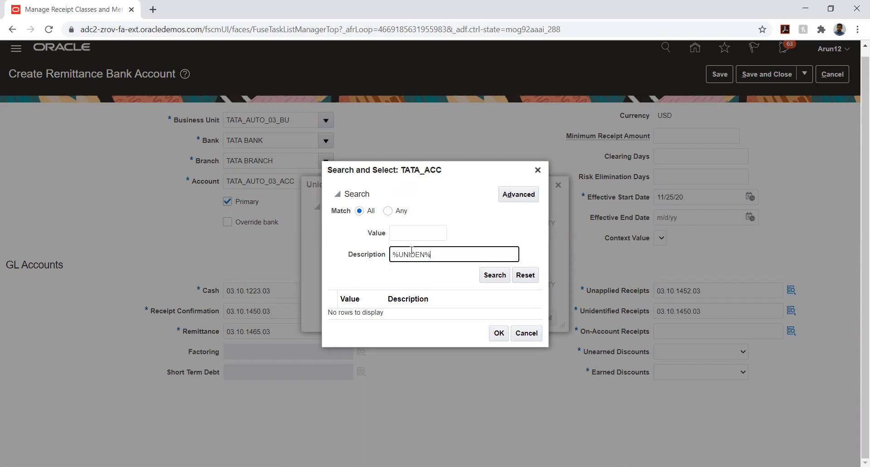
{"action": "key", "text": "Return"}
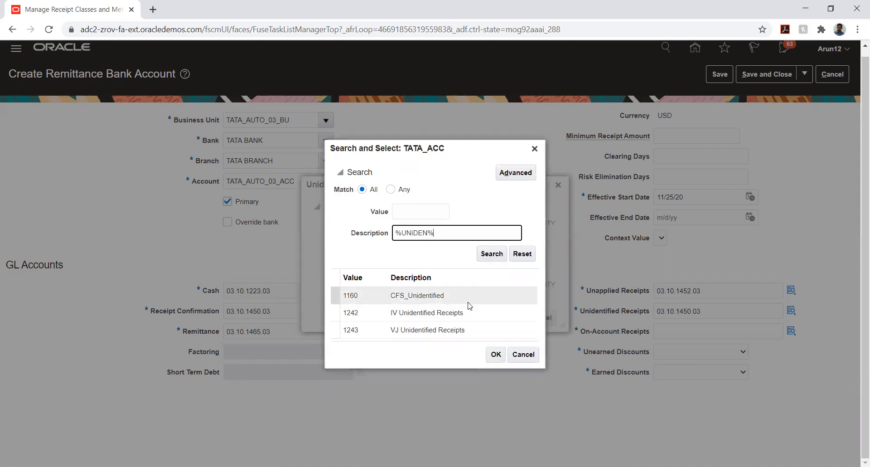
{"action": "left_click", "coordinate": [450, 331]}
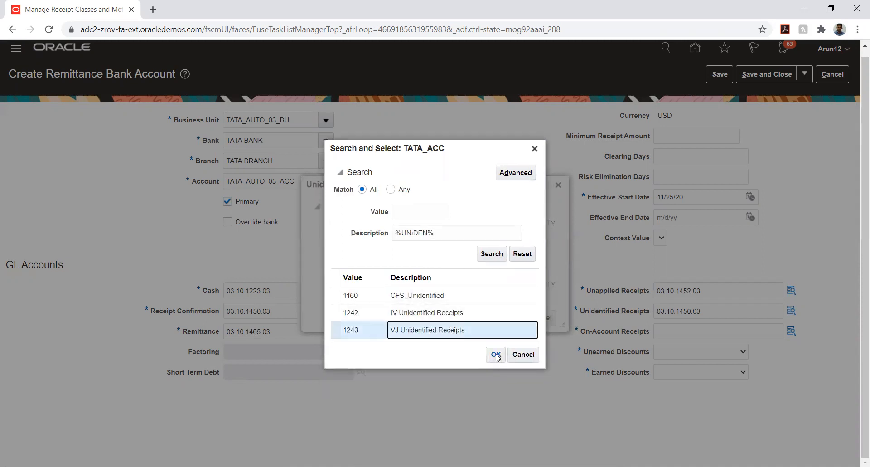
{"action": "left_click", "coordinate": [495, 355]}
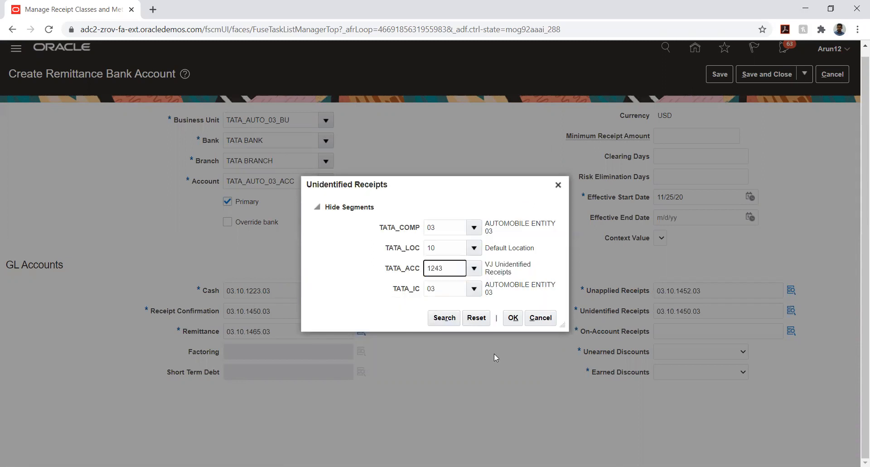
{"action": "left_click", "coordinate": [513, 318]}
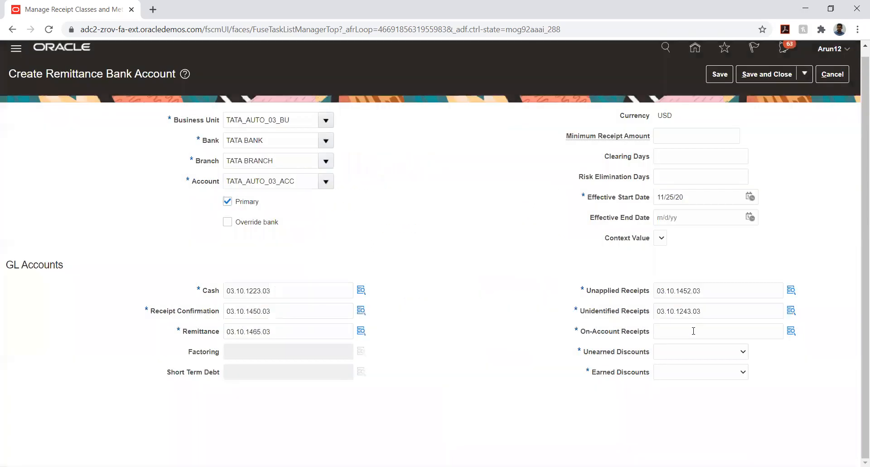
- Paste 03.10.1450.03 into the On-Account Receipts account and set its TATA_ACC segment to 1451 On Account Receipts, searching the descriptions for %ON%ACC%
{"action": "left_click", "coordinate": [693, 331]}
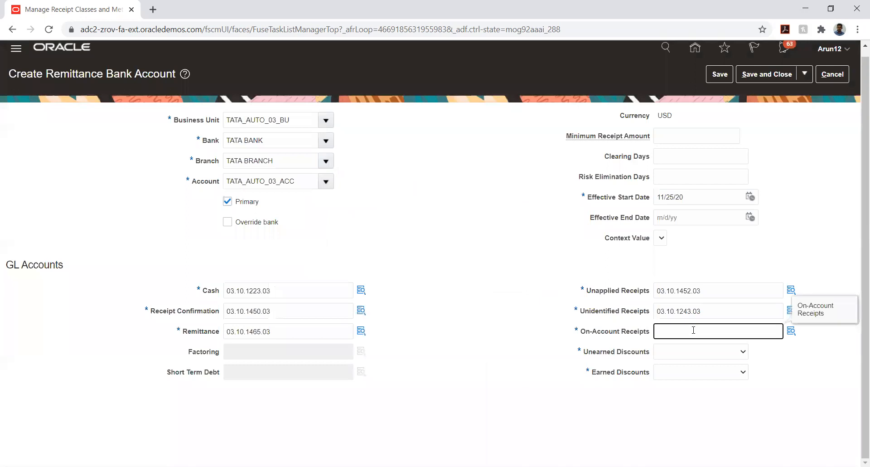
{"action": "key", "text": "ctrl+v"}
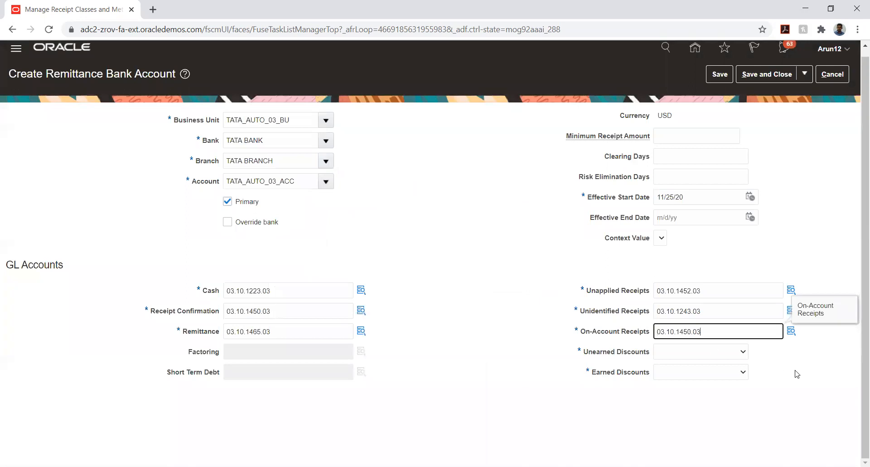
{"action": "left_click", "coordinate": [792, 330]}
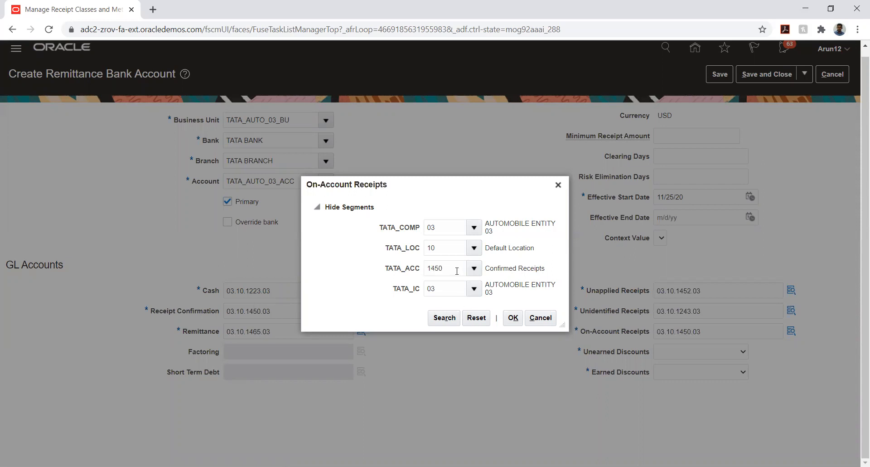
{"action": "double_click", "coordinate": [457, 271]}
{"action": "key", "text": "BackSpace"}
{"action": "left_click", "coordinate": [474, 268]}
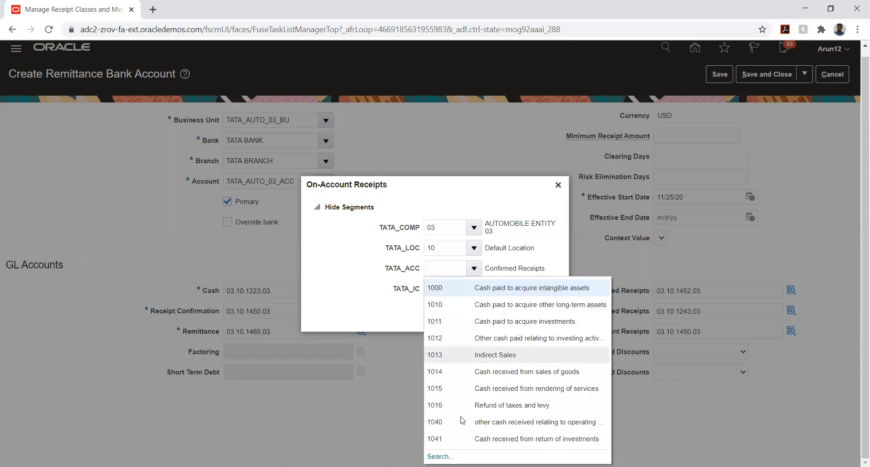
{"action": "left_click", "coordinate": [438, 455]}
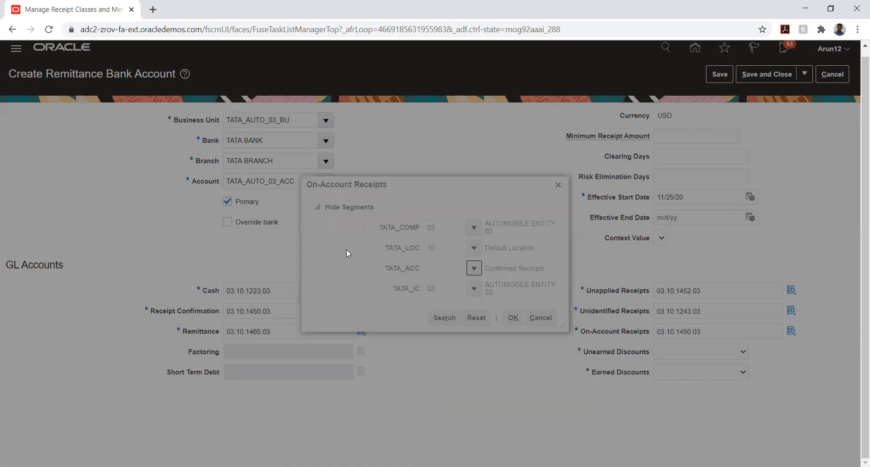
{"action": "left_click", "coordinate": [410, 249]}
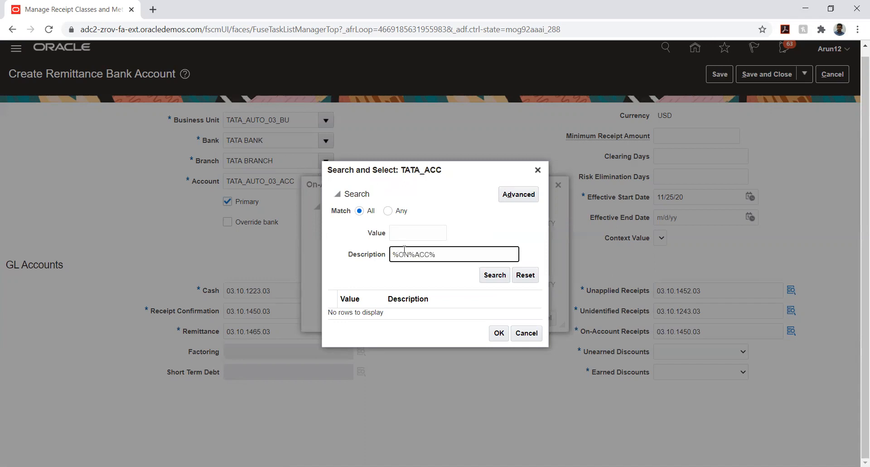
{"action": "left_click", "coordinate": [495, 275]}
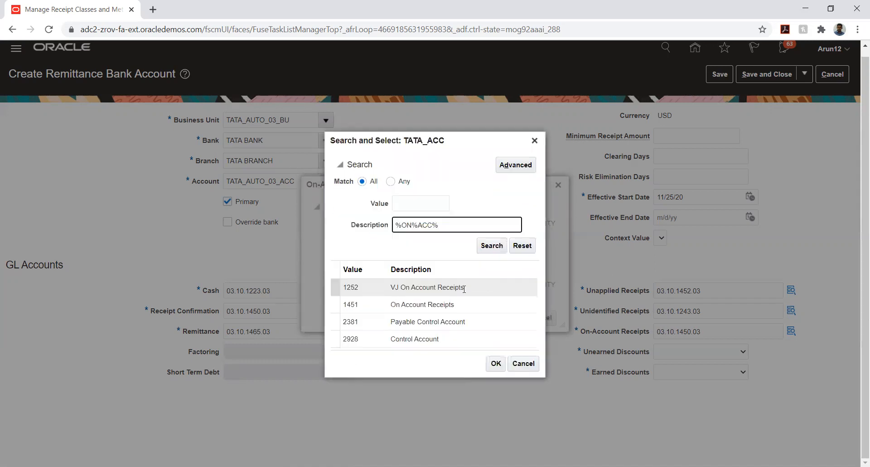
{"action": "left_click", "coordinate": [458, 304]}
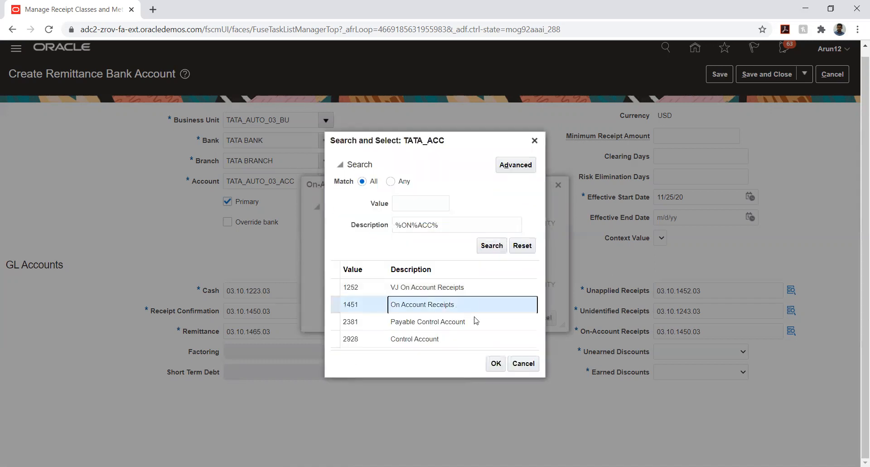
{"action": "left_click", "coordinate": [496, 363]}
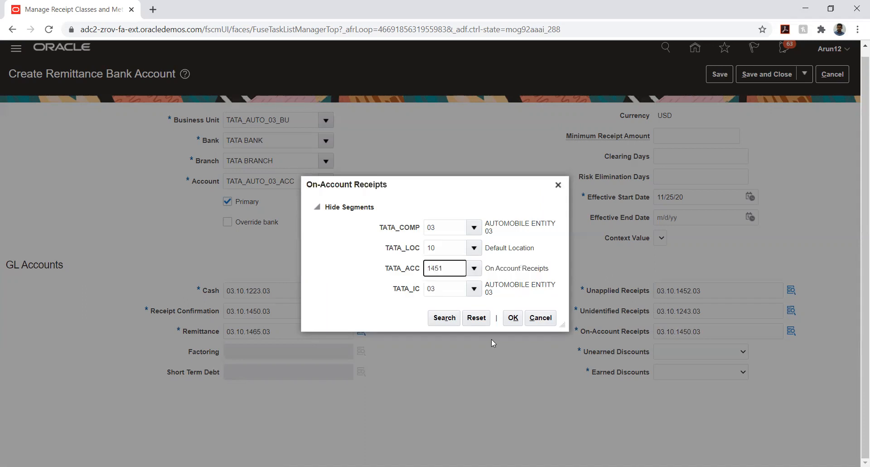
{"action": "left_click", "coordinate": [513, 318]}
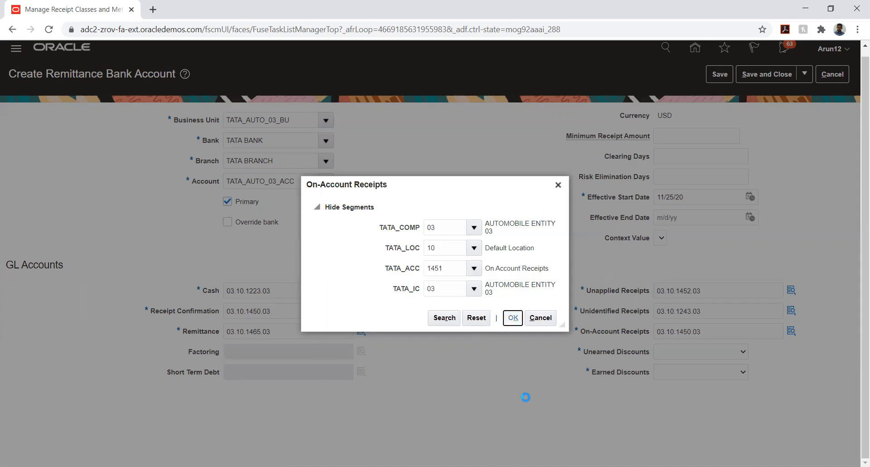
- Set Unearned Discounts to TATA_AUTO_03_UD and Earned Discounts to TATA_AUTO_03_ED for the remittance bank account
{"action": "left_click", "coordinate": [728, 352]}
{"action": "left_click", "coordinate": [715, 372]}
{"action": "left_click", "coordinate": [712, 372]}
{"action": "left_click", "coordinate": [698, 390]}
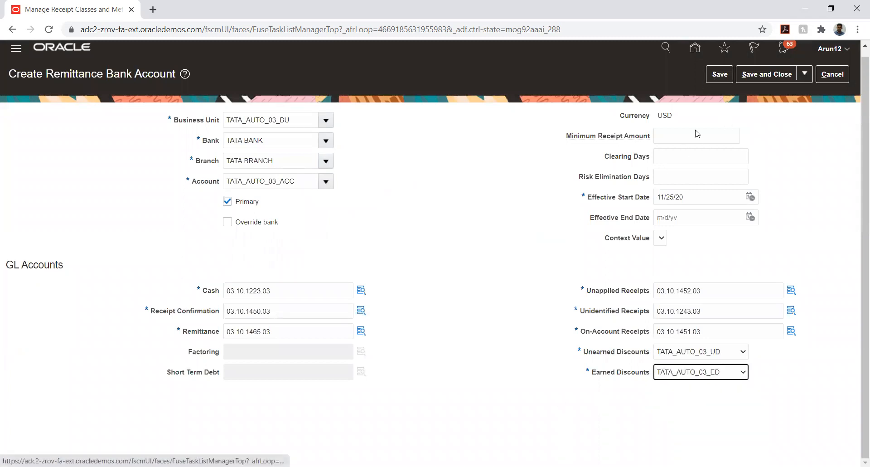
- Set the remittance bank account's Effective Start Date to 1/1/20
{"action": "left_click", "coordinate": [750, 196]}
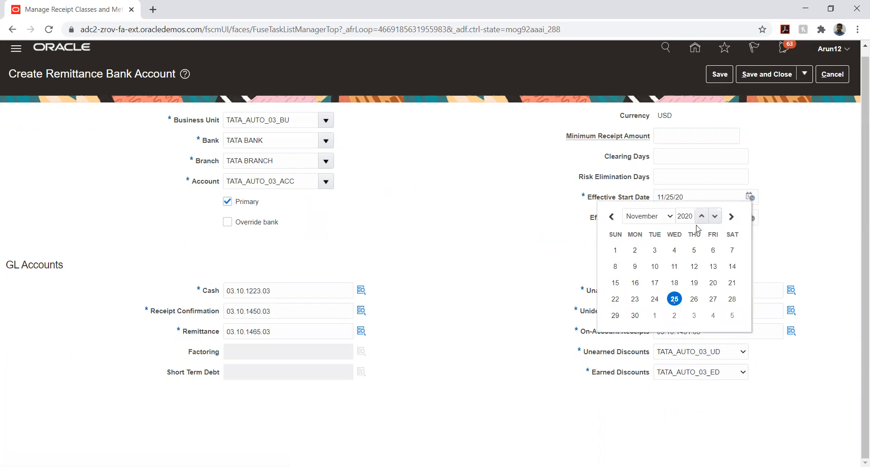
{"action": "left_click", "coordinate": [641, 220]}
{"action": "left_click", "coordinate": [640, 227]}
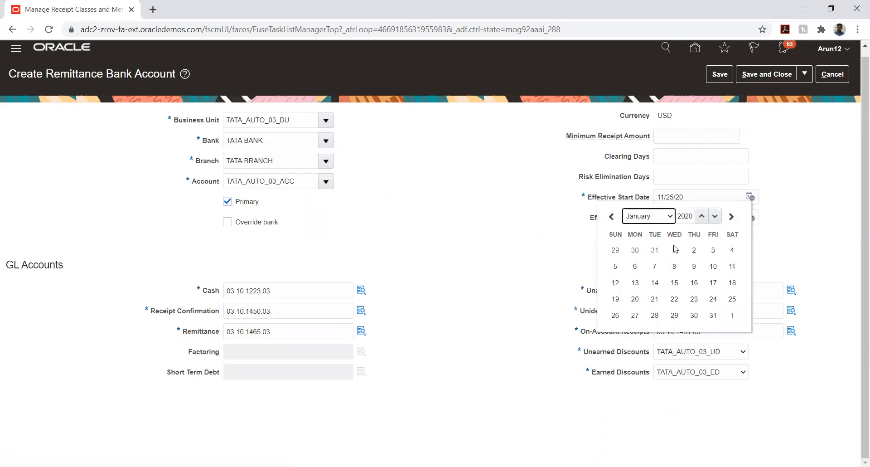
{"action": "left_click", "coordinate": [675, 250]}
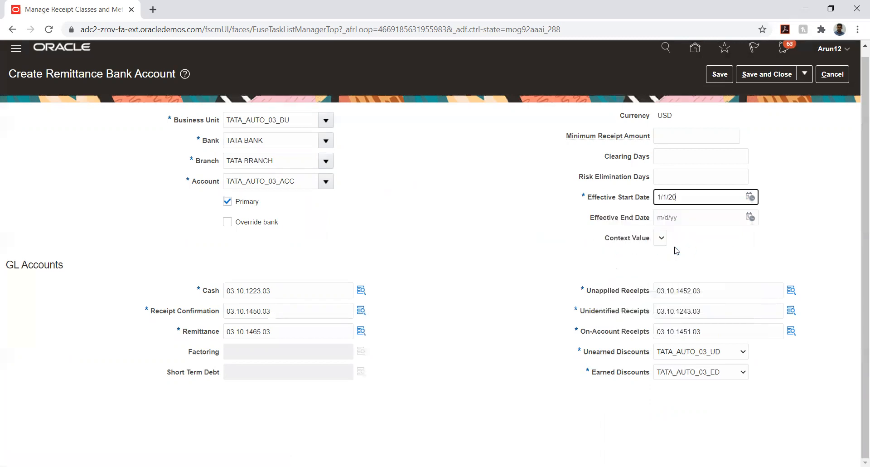
- Save and close the remittance bank account, and save the TATA_STANDARD receipt class and method
{"action": "left_click", "coordinate": [714, 78]}
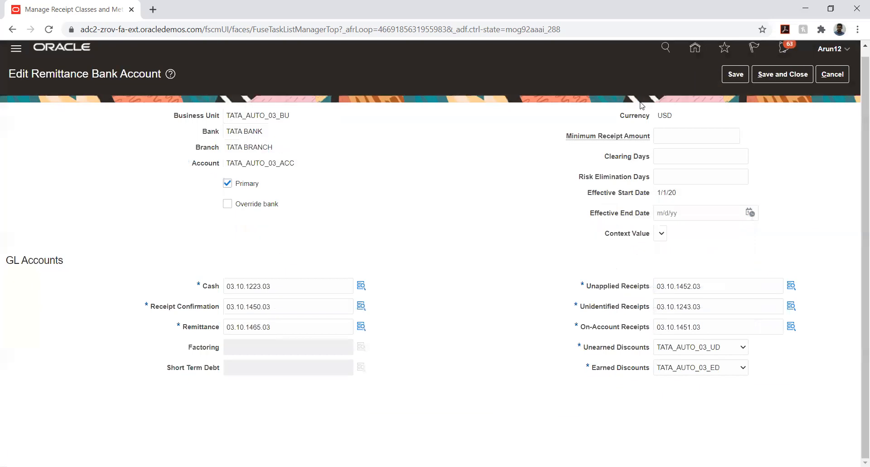
{"action": "left_click", "coordinate": [771, 77]}
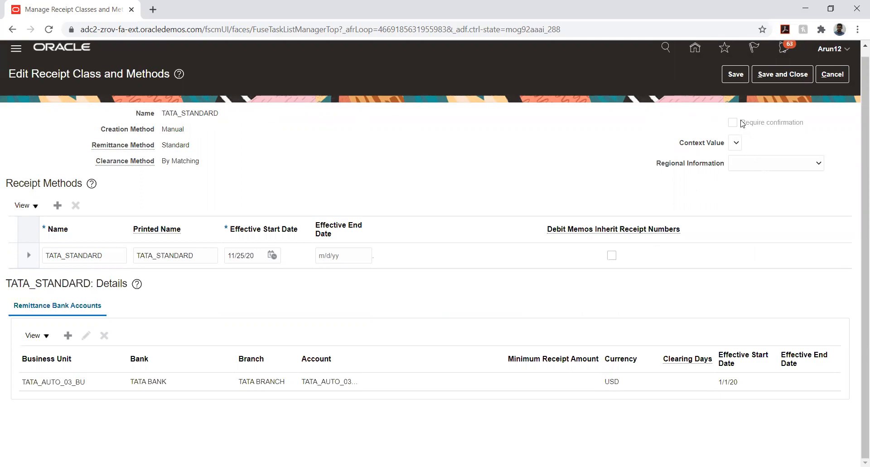
{"action": "left_click", "coordinate": [734, 75]}
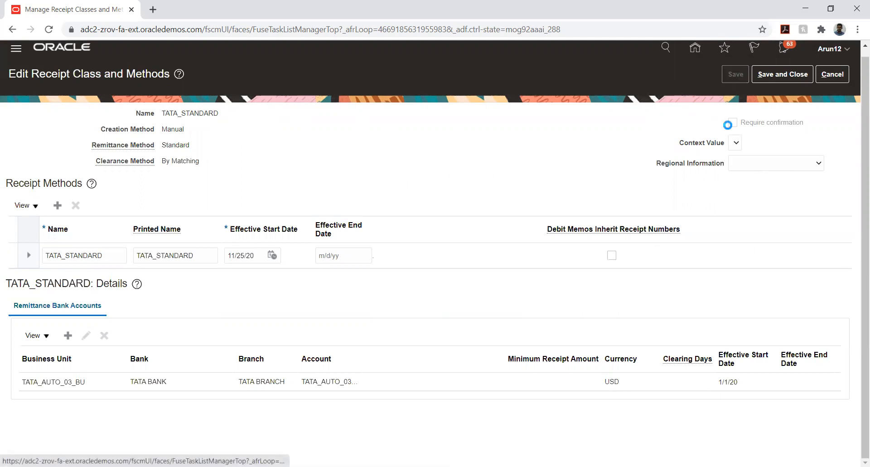
- Save and close the TATA_STANDARD receipt class, and name a new receipt class TATA_DIRECT
{"action": "left_click", "coordinate": [766, 77]}
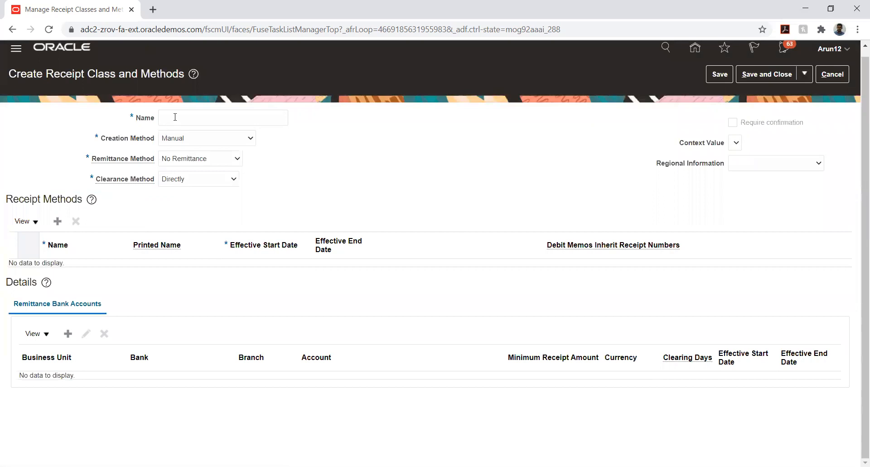
{"action": "left_click", "coordinate": [175, 118]}
{"action": "type", "text": "TATN"}
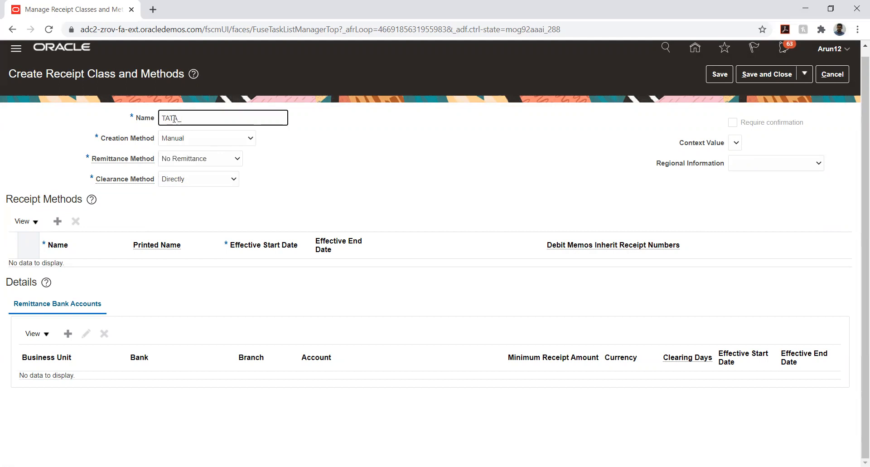
{"action": "type", "text": "_DIRECT"}
- Add a receipt method to the class, copying TATA_DIRECT from the class name as its name and printed name
{"action": "double_click", "coordinate": [169, 118]}
{"action": "key", "text": "ctrl+c"}
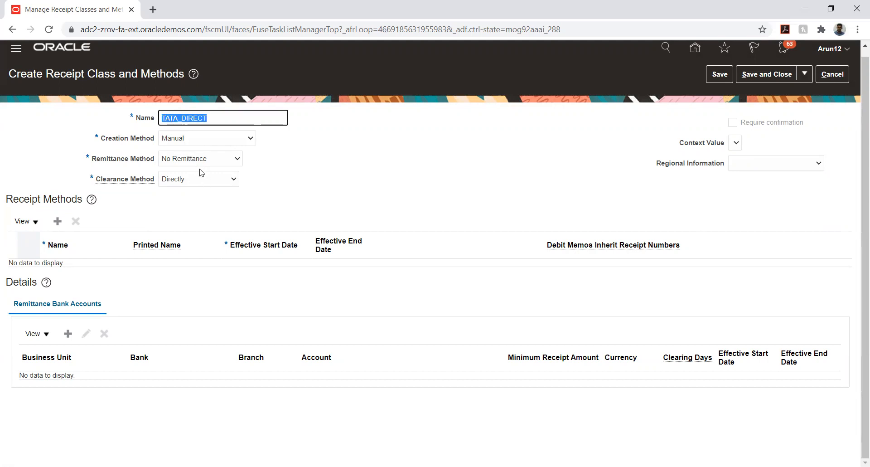
{"action": "left_click", "coordinate": [57, 221]}
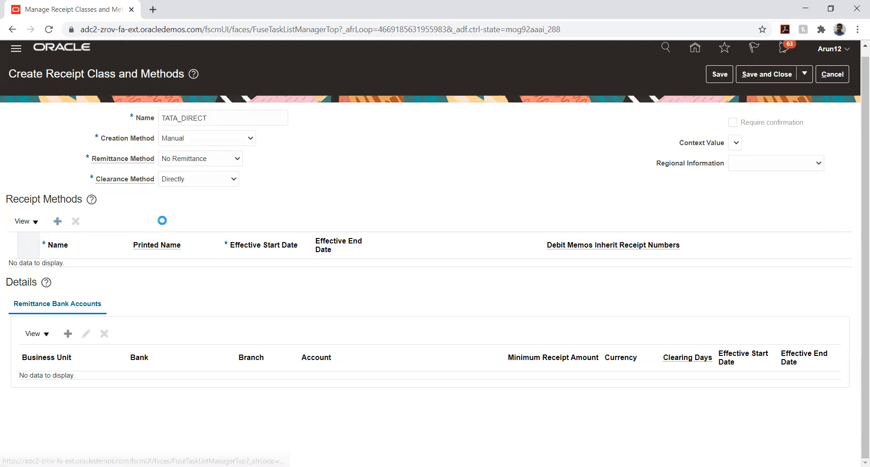
{"action": "left_click", "coordinate": [58, 270]}
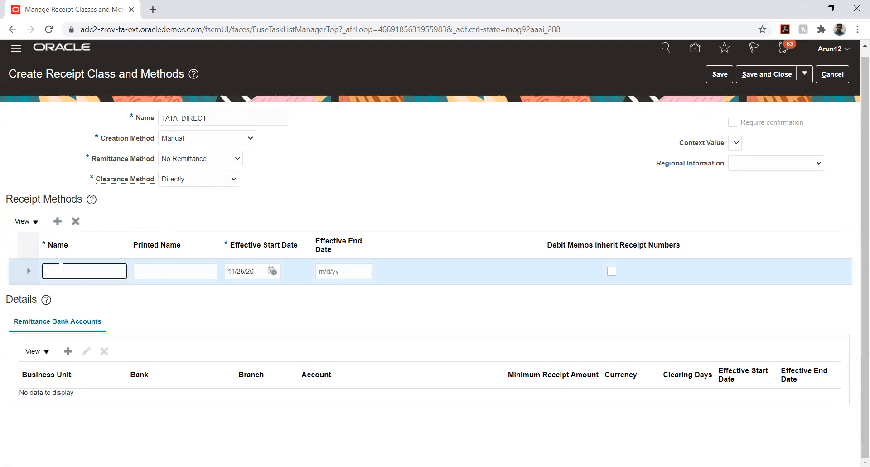
{"action": "key", "text": "ctrl+v"}
{"action": "key", "text": "Tab"}
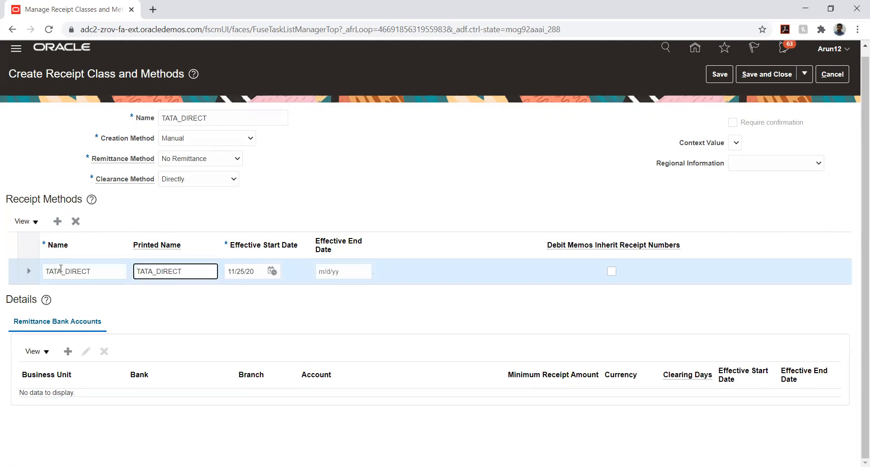
- Set the TATA_DIRECT receipt method's Effective Start Date to January 1, 2020
{"action": "left_click", "coordinate": [272, 271]}
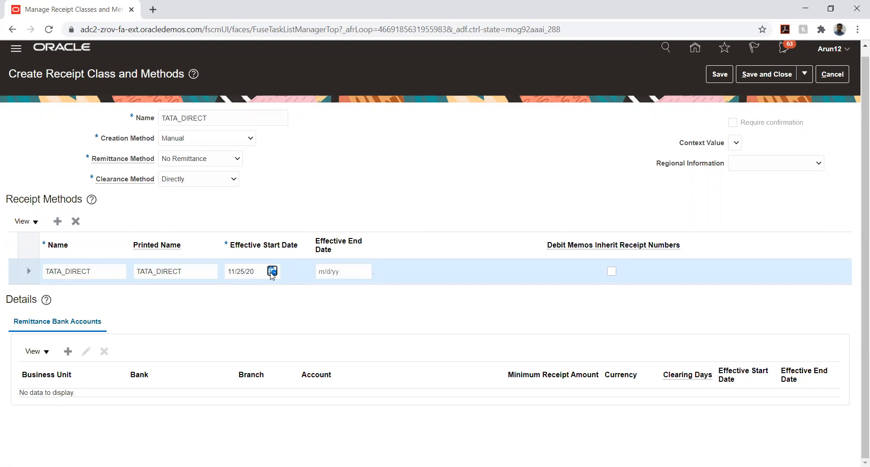
{"action": "left_click", "coordinate": [314, 292]}
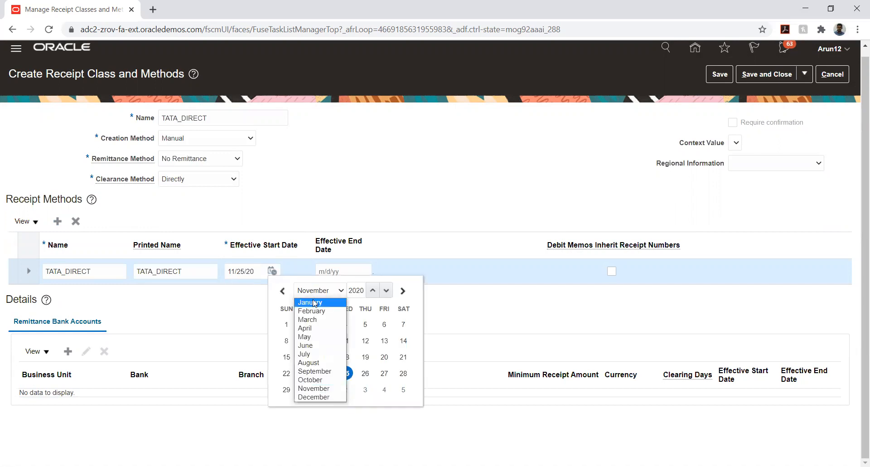
{"action": "left_click", "coordinate": [314, 301]}
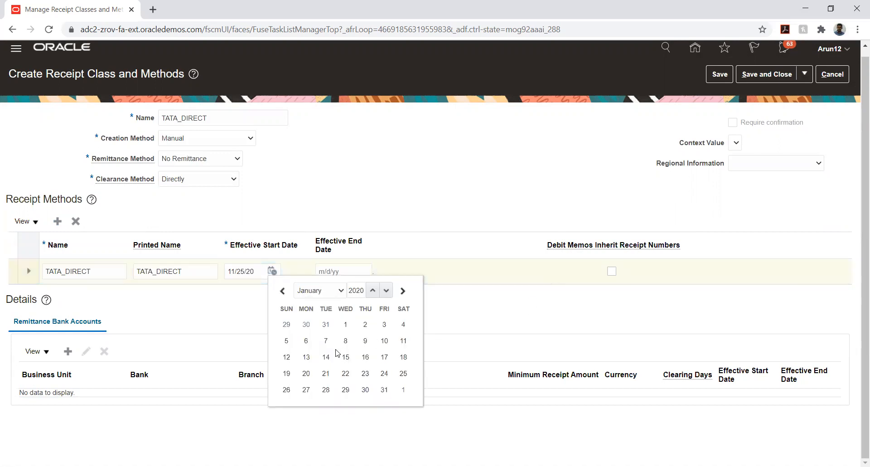
{"action": "left_click", "coordinate": [346, 325]}
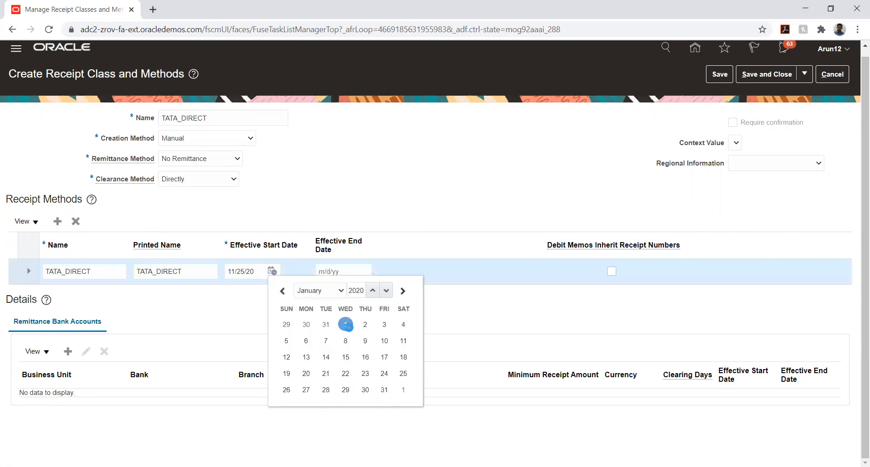
{"action": "left_click", "coordinate": [612, 273]}
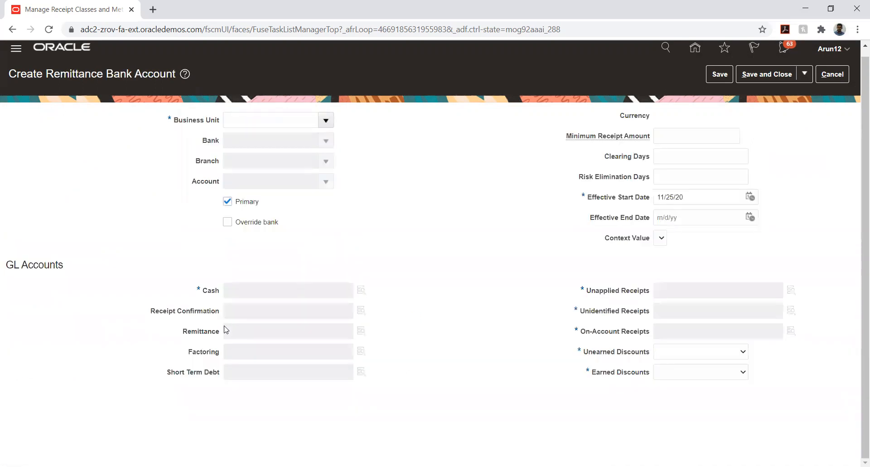
- Create a remittance bank account for business unit TATA_AUTO_03_BU, with TATA BANK, TATA BRANCH and account TATA_AUTO_03_ACC
{"action": "left_click", "coordinate": [326, 121]}
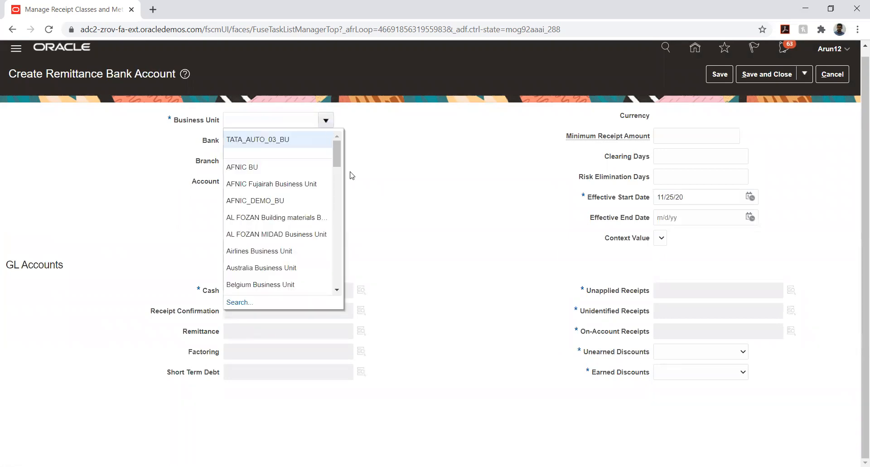
{"action": "left_click", "coordinate": [277, 149]}
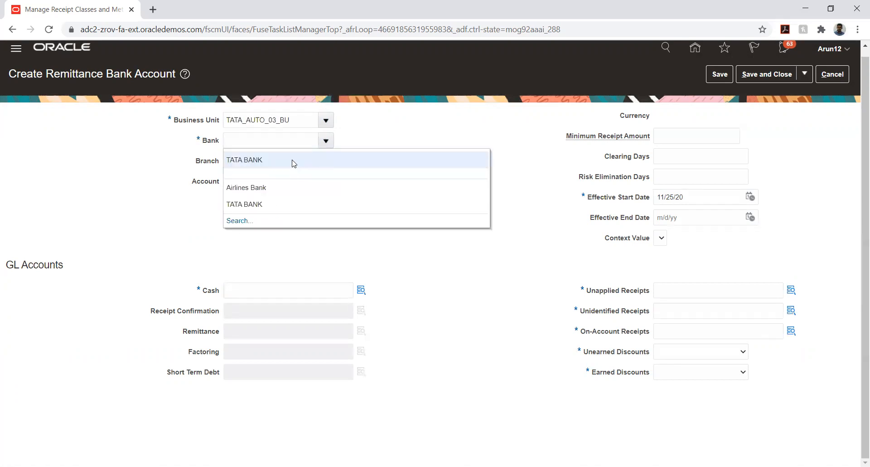
{"action": "left_click", "coordinate": [290, 163]}
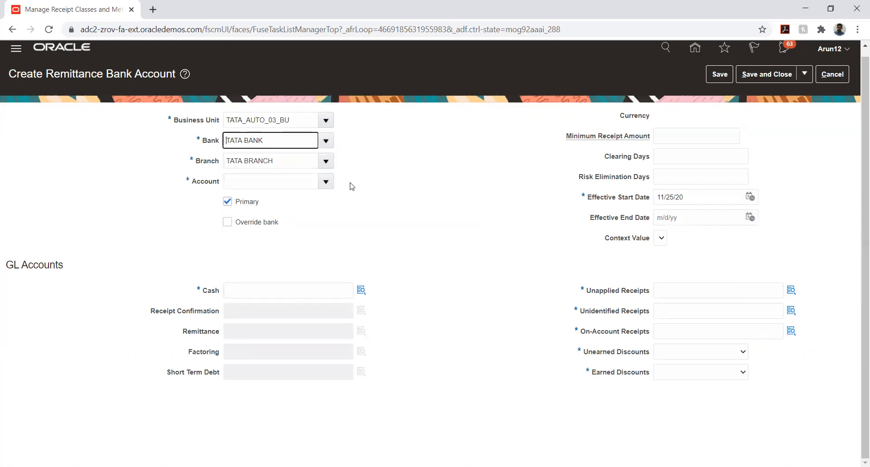
{"action": "left_click", "coordinate": [328, 183]}
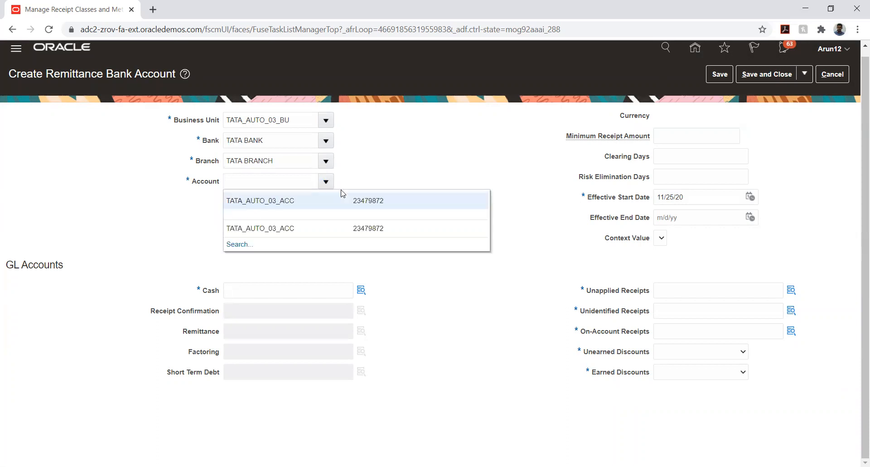
{"action": "left_click", "coordinate": [329, 200]}
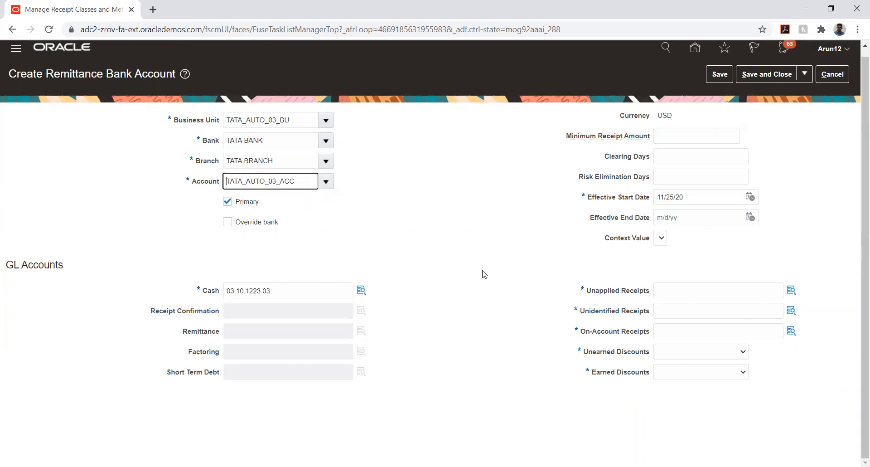
- Set the new remittance bank account's Effective Start Date to 1/1/20
{"action": "left_click", "coordinate": [750, 197]}
{"action": "left_click", "coordinate": [643, 217]}
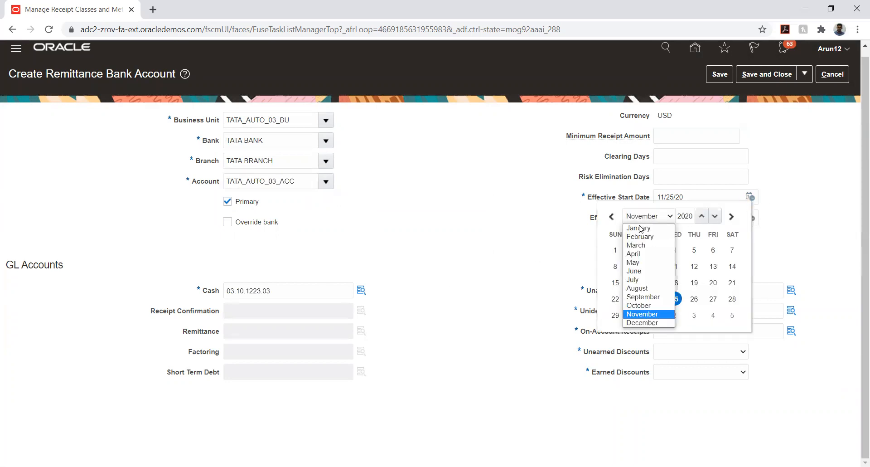
{"action": "left_click", "coordinate": [639, 228]}
{"action": "left_click", "coordinate": [674, 250]}
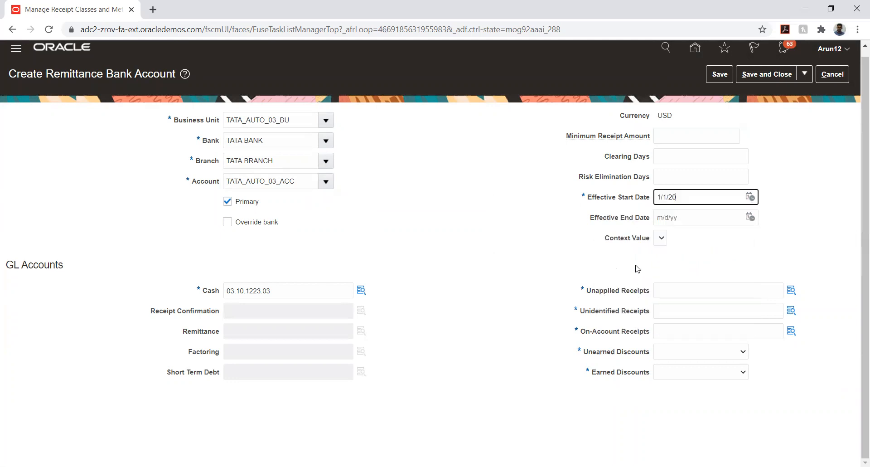
- Copy the Cash account combination 03.10.1223.03 into the Unapplied Receipts account
{"action": "double_click", "coordinate": [297, 291]}
{"action": "key", "text": "ctrl+c"}
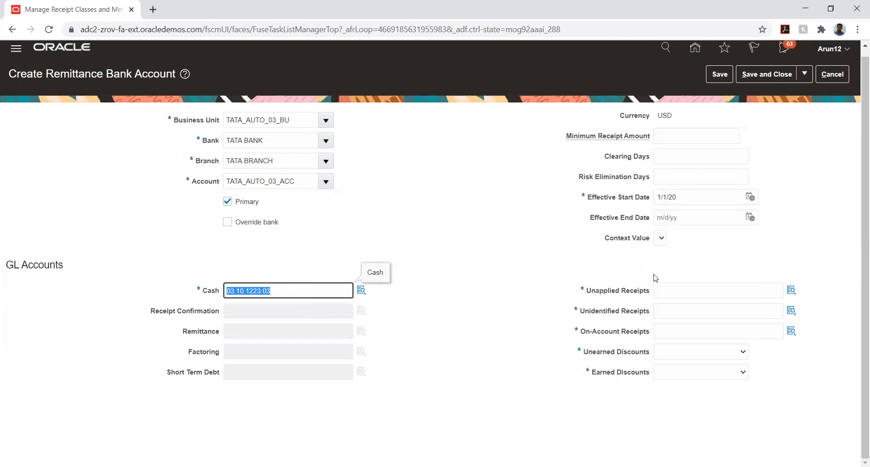
{"action": "left_click", "coordinate": [718, 285]}
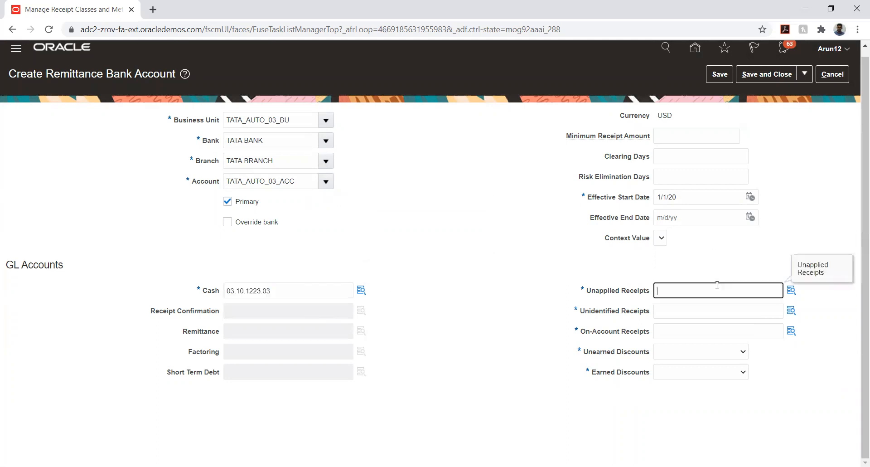
{"action": "key", "text": "ctrl+v"}
- Set the Unapplied Receipts account's TATA_ACC segment to 1452 Unapplied Receipts, searching the descriptions for %UNAP%
{"action": "left_click", "coordinate": [791, 290]}
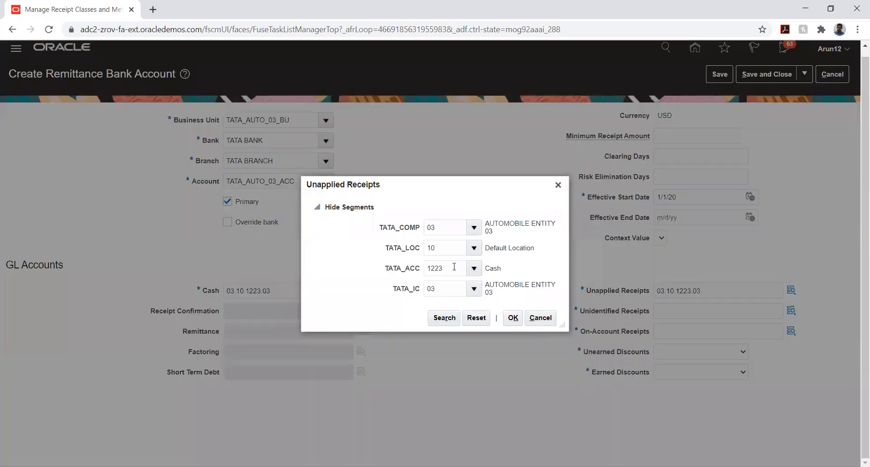
{"action": "left_click", "coordinate": [453, 266]}
{"action": "double_click", "coordinate": [454, 267]}
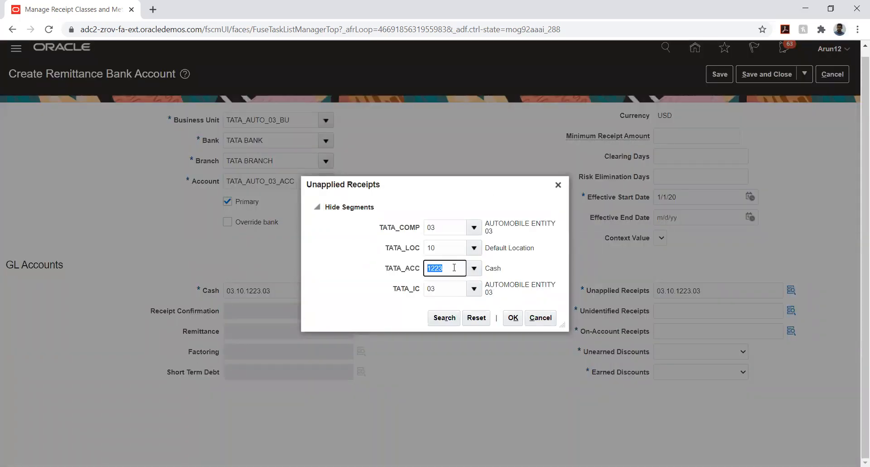
{"action": "key", "text": "BackSpace"}
{"action": "left_click", "coordinate": [475, 269]}
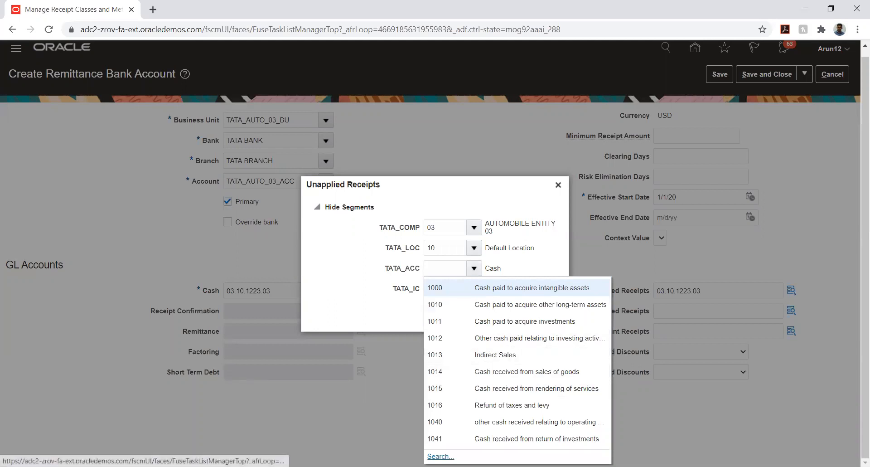
{"action": "left_click", "coordinate": [441, 456]}
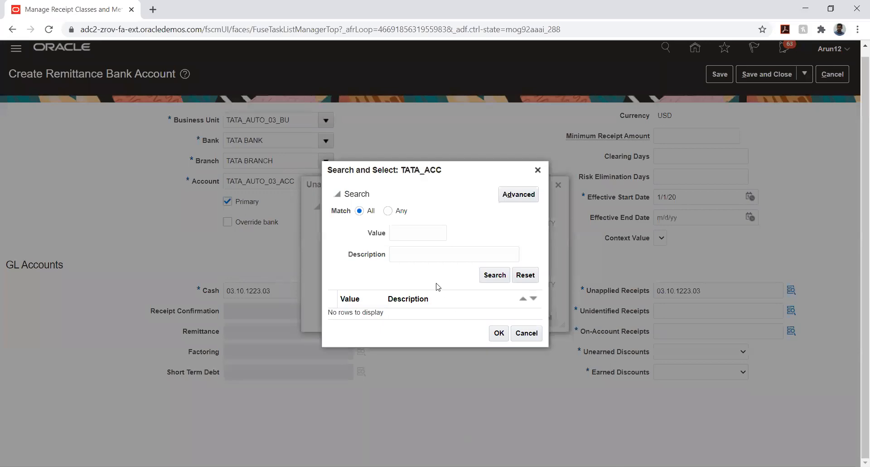
{"action": "left_click", "coordinate": [417, 259]}
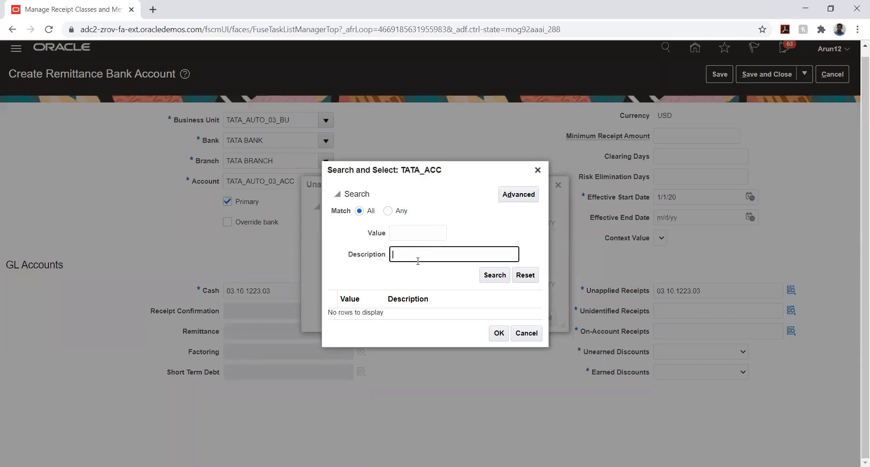
{"action": "type", "text": "%UNAP%"}
{"action": "key", "text": "Return"}
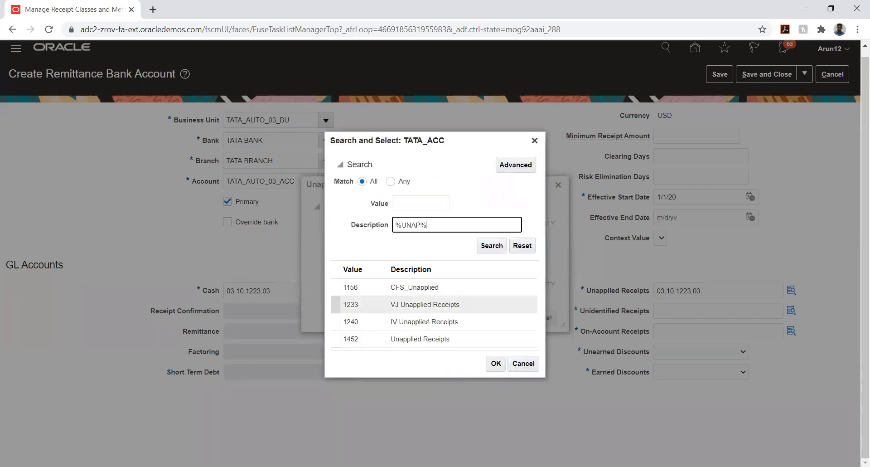
{"action": "left_click", "coordinate": [426, 343]}
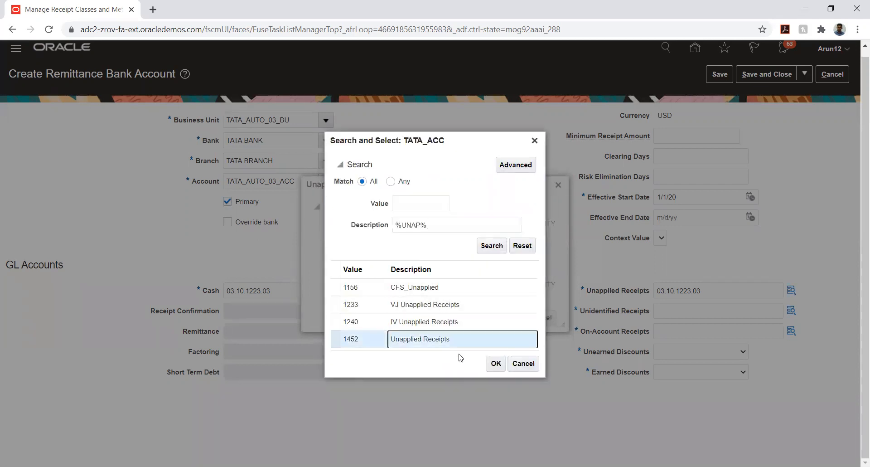
{"action": "left_click", "coordinate": [495, 363]}
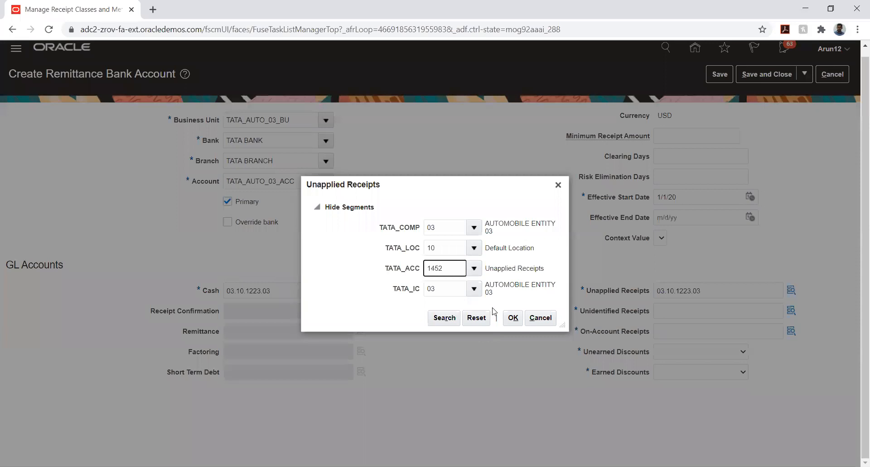
{"action": "left_click", "coordinate": [512, 317]}
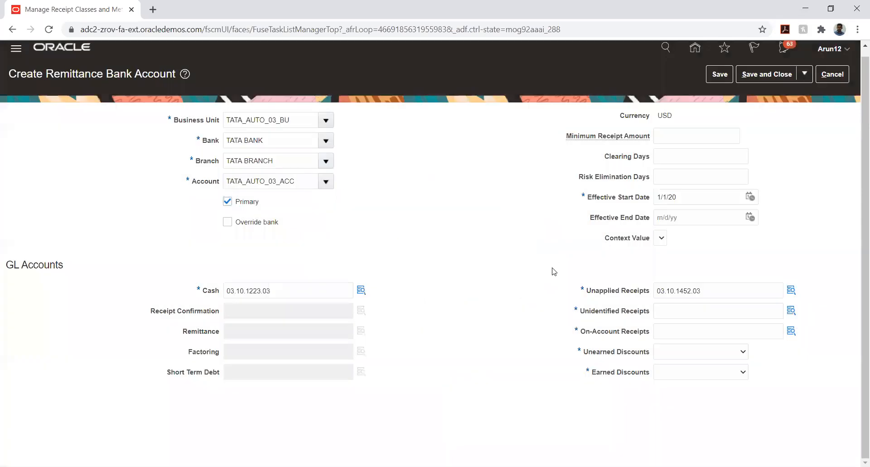
- Copy the Unapplied Receipts combination 03.10.1452.03 into the Unidentified Receipts account
{"action": "double_click", "coordinate": [726, 286]}
{"action": "key", "text": "ctrl+c"}
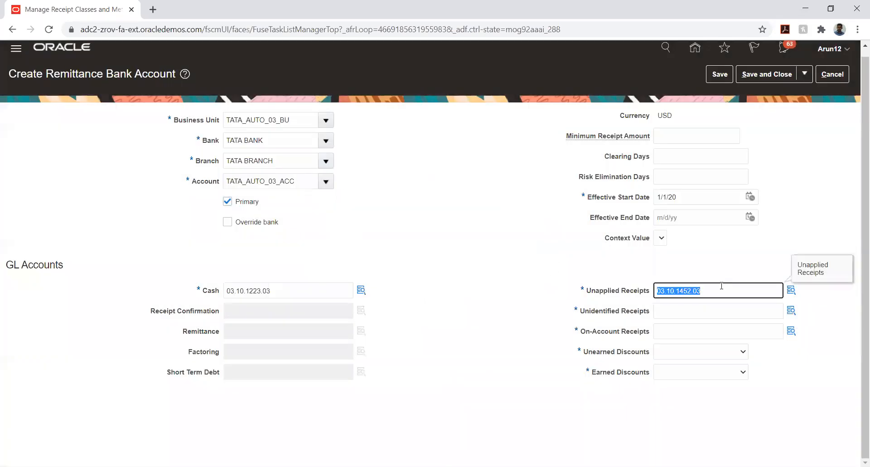
{"action": "left_click", "coordinate": [708, 309]}
{"action": "key", "text": "ctrl+v"}
- Set the Unidentified Receipts account's TATA_ACC segment to 1243 VJ Unidentified Receipts, searching the descriptions for %UNIDEN%
{"action": "left_click", "coordinate": [792, 311]}
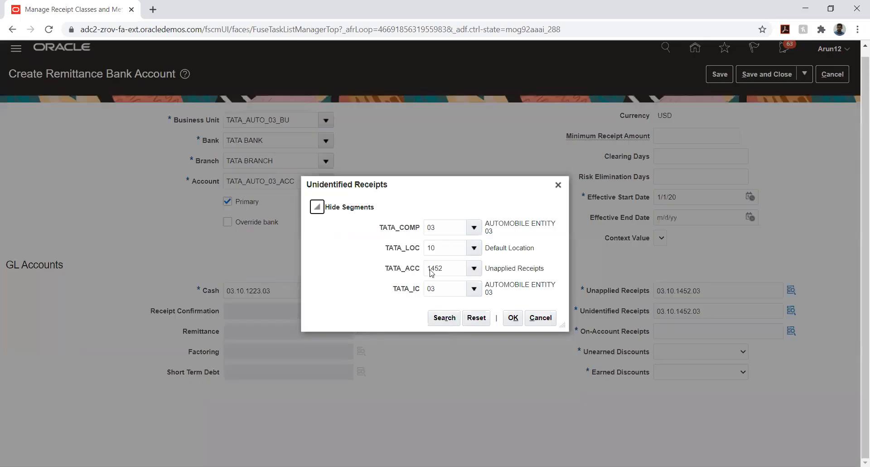
{"action": "double_click", "coordinate": [449, 267]}
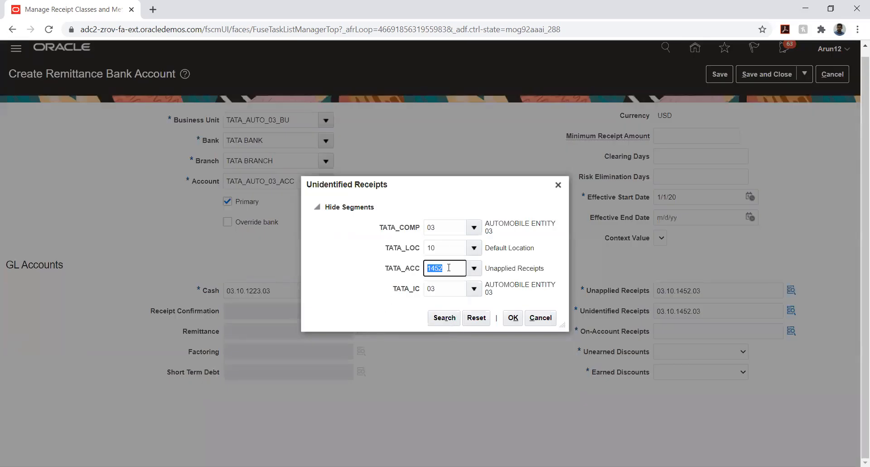
{"action": "key", "text": "BackSpace"}
{"action": "left_click", "coordinate": [474, 268]}
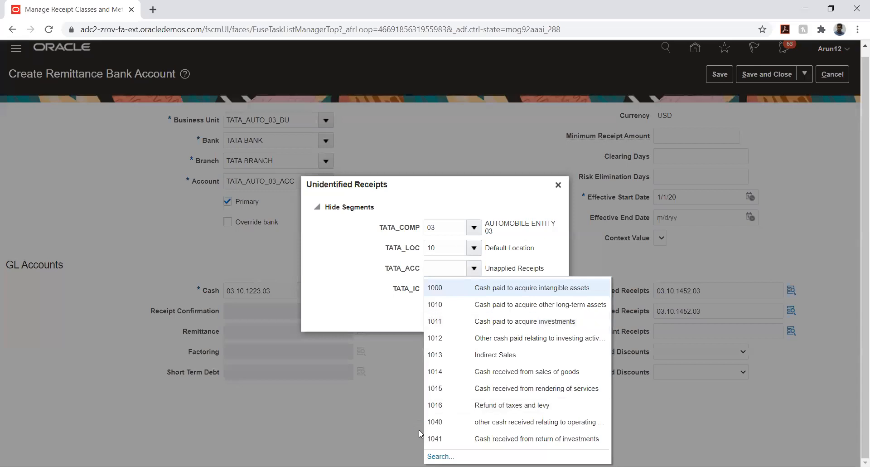
{"action": "left_click", "coordinate": [432, 454]}
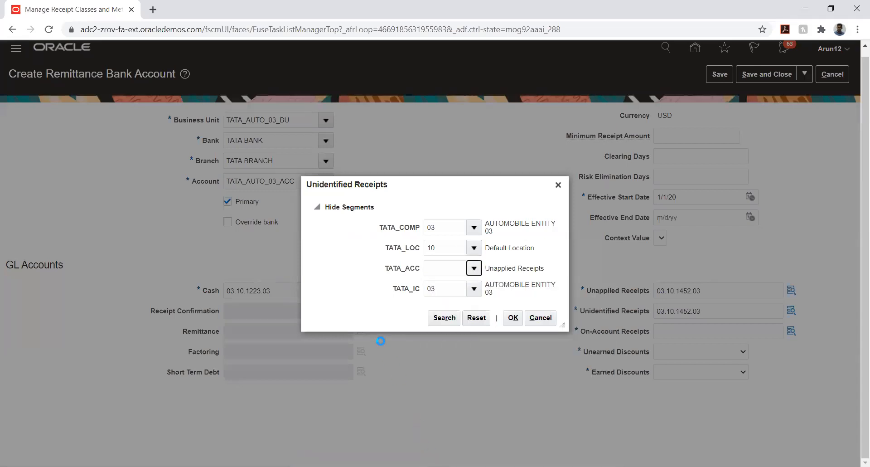
{"action": "left_click", "coordinate": [410, 255]}
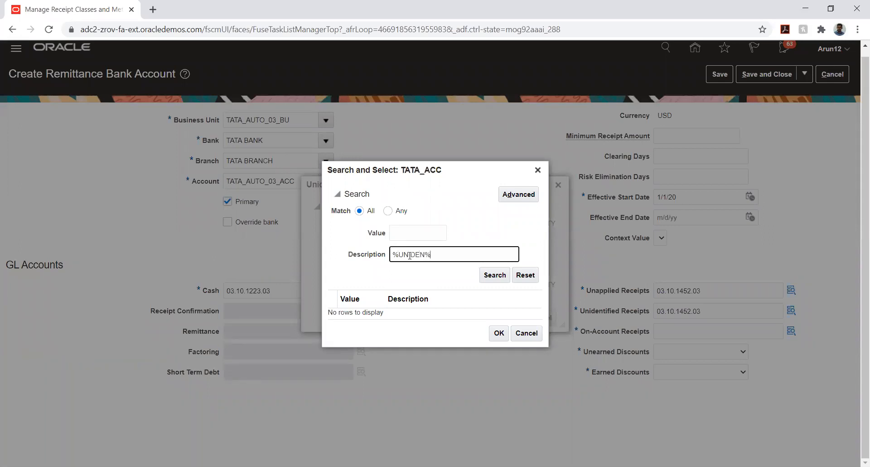
{"action": "key", "text": "Return"}
{"action": "left_click", "coordinate": [443, 335]}
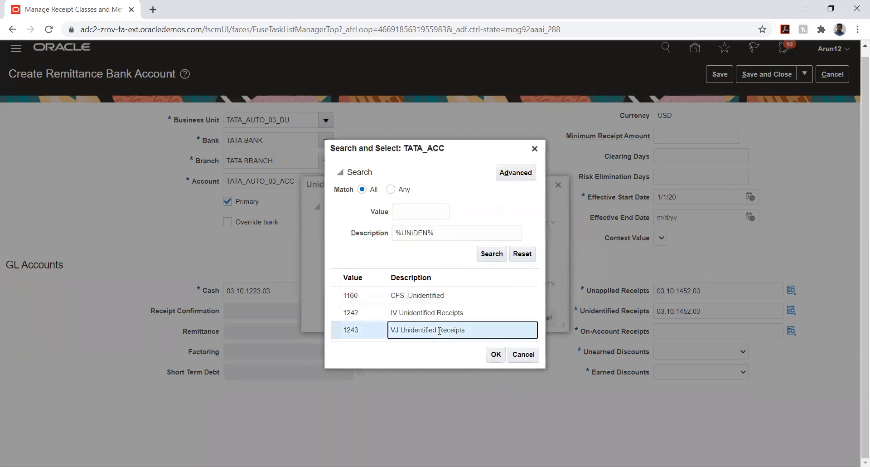
{"action": "left_click", "coordinate": [495, 355]}
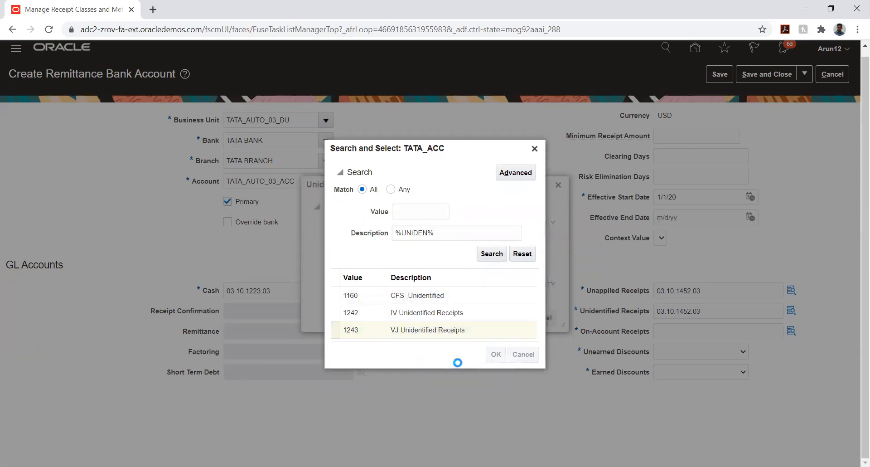
{"action": "left_click", "coordinate": [516, 318]}
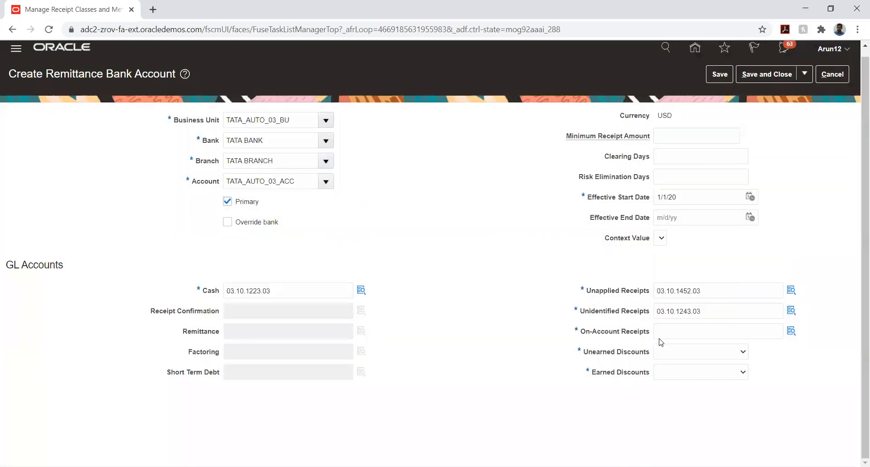
- Paste the combination 03.10.1452.03 into On-Account Receipts and set its TATA_ACC segment to 1451 On Account Receipts, searching the descriptions for %ON%ACC%
{"action": "left_click", "coordinate": [661, 337]}
{"action": "key", "text": "ctrl+v"}
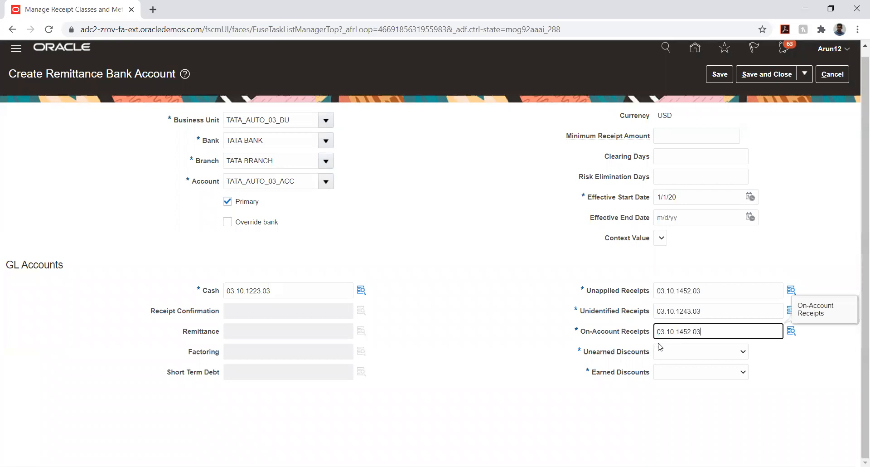
{"action": "left_click", "coordinate": [791, 332]}
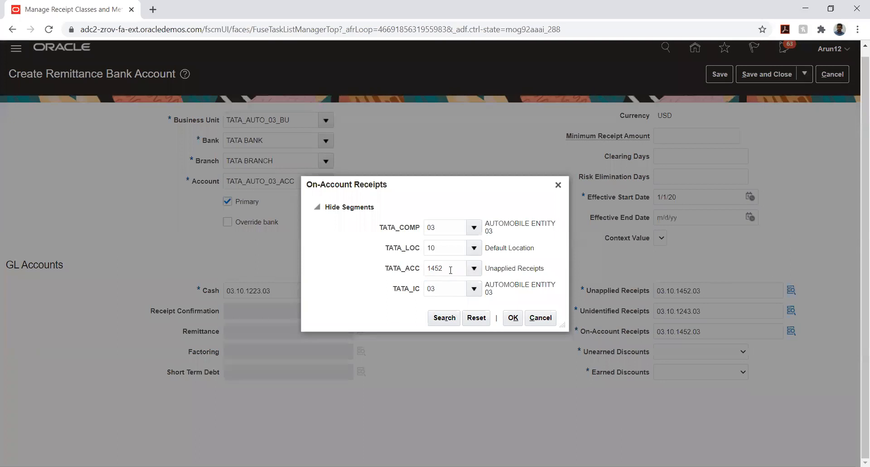
{"action": "double_click", "coordinate": [450, 270]}
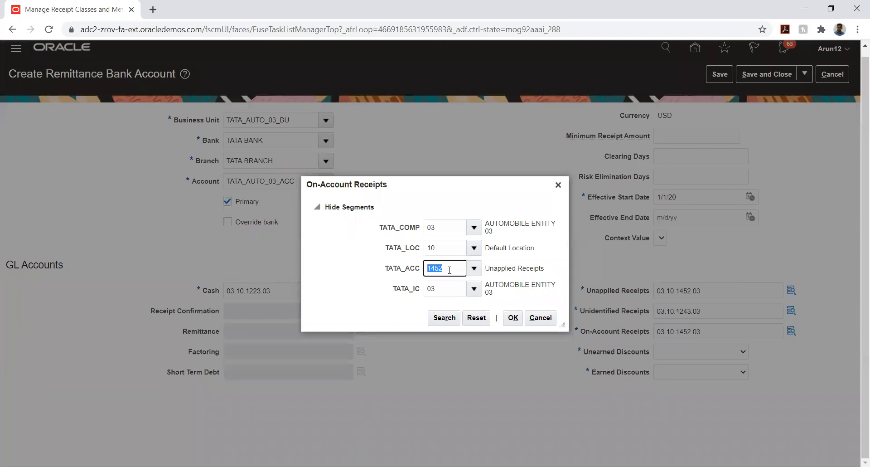
{"action": "key", "text": "BackSpace"}
{"action": "left_click", "coordinate": [474, 268]}
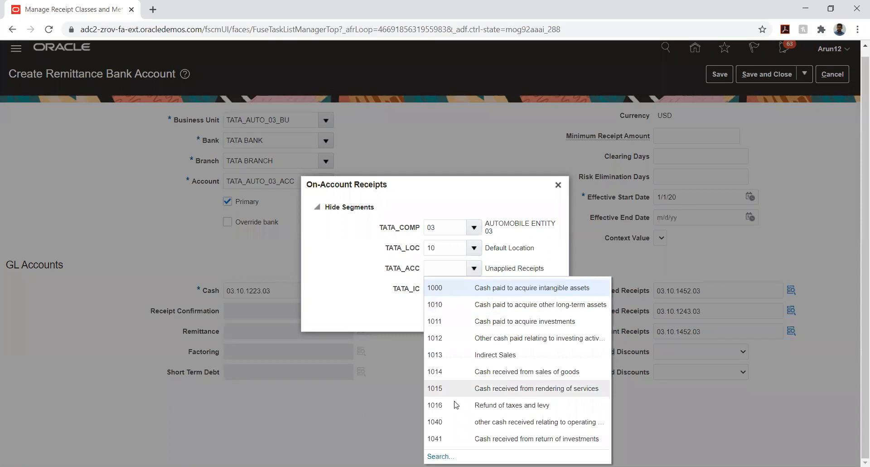
{"action": "left_click", "coordinate": [433, 454]}
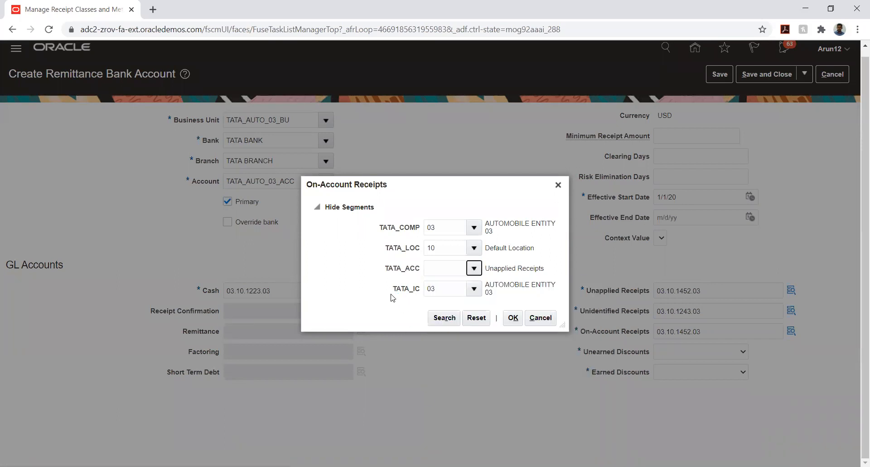
{"action": "left_click", "coordinate": [412, 253]}
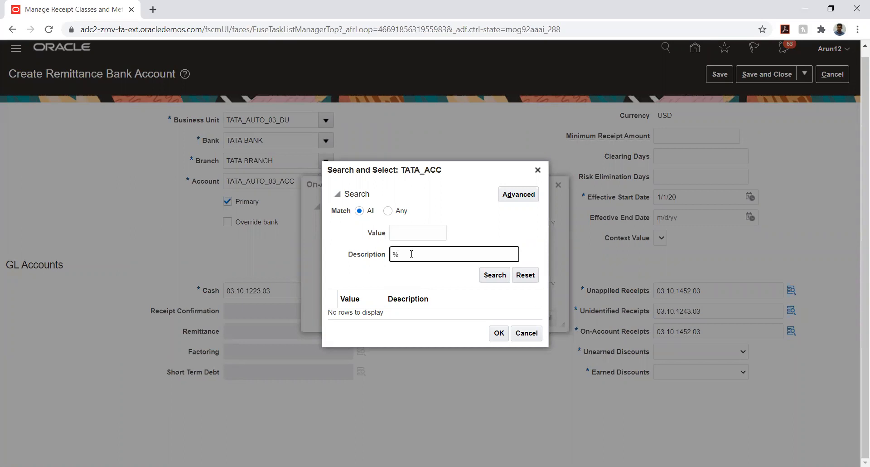
{"action": "type", "text": "%ON"}
{"action": "left_click", "coordinate": [486, 274]}
{"action": "left_click", "coordinate": [424, 305]}
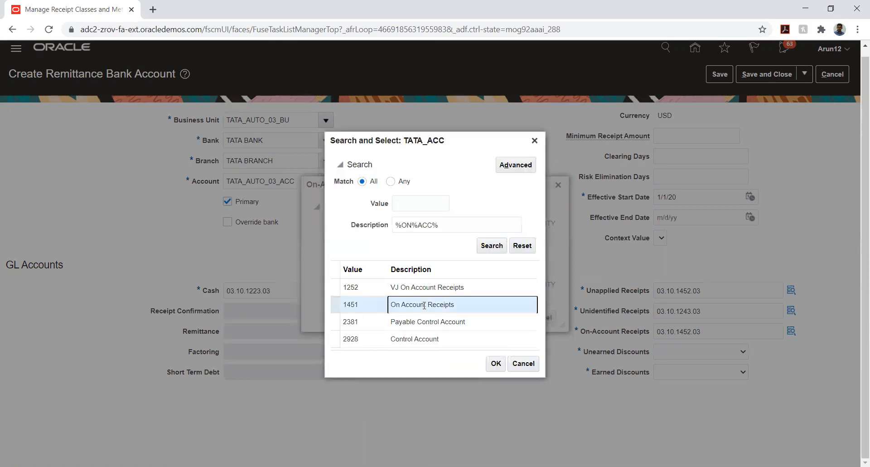
{"action": "left_click", "coordinate": [495, 363]}
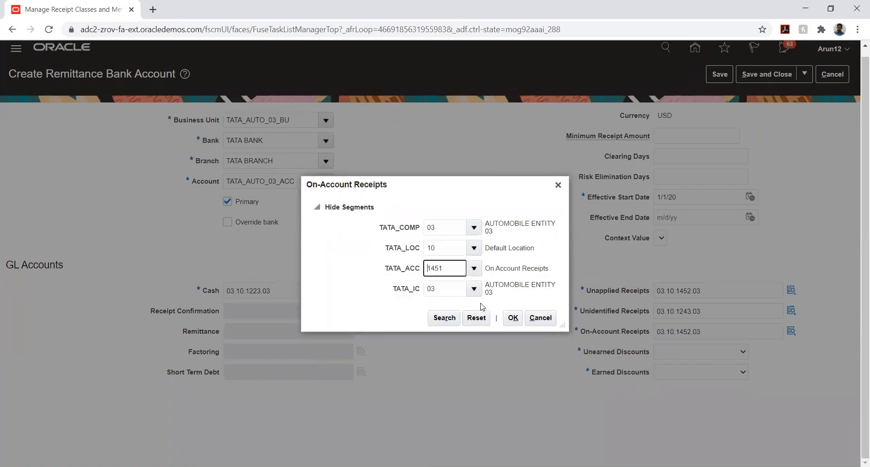
{"action": "left_click", "coordinate": [514, 317]}
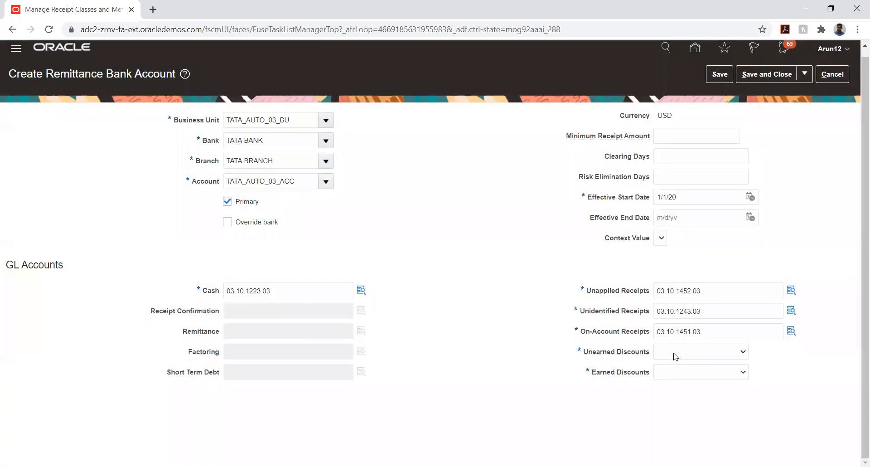
- Set the remittance bank account's Unearned Discounts to TATA_AUTO_03_UD and Earned Discounts to TATA_AUTO_03_ED
{"action": "left_click", "coordinate": [674, 356]}
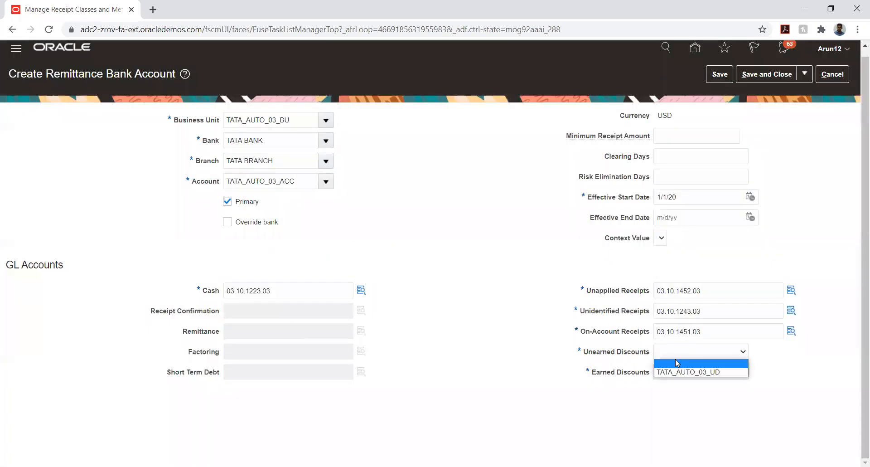
{"action": "left_click", "coordinate": [684, 373]}
{"action": "left_click", "coordinate": [680, 372]}
{"action": "left_click", "coordinate": [682, 392]}
{"action": "left_click", "coordinate": [658, 405]}
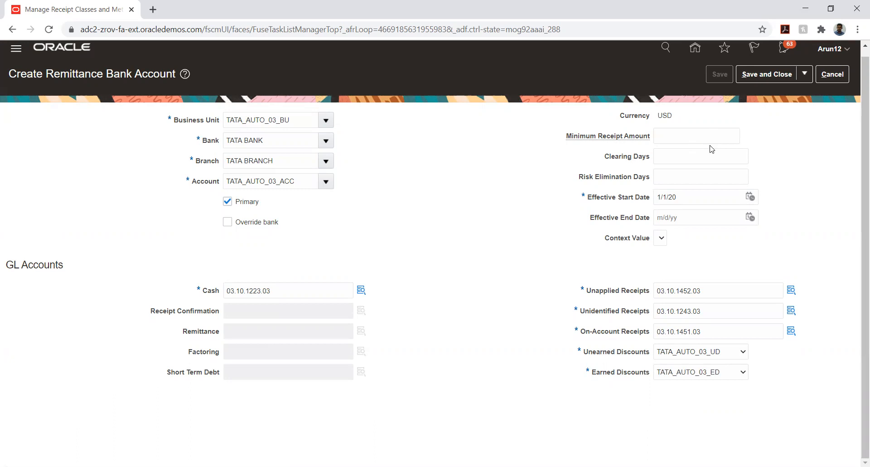
- Save and close the remittance bank account and the TATA_DIRECT receipt class, and return to the implementation project's task list
{"action": "left_click", "coordinate": [772, 77]}
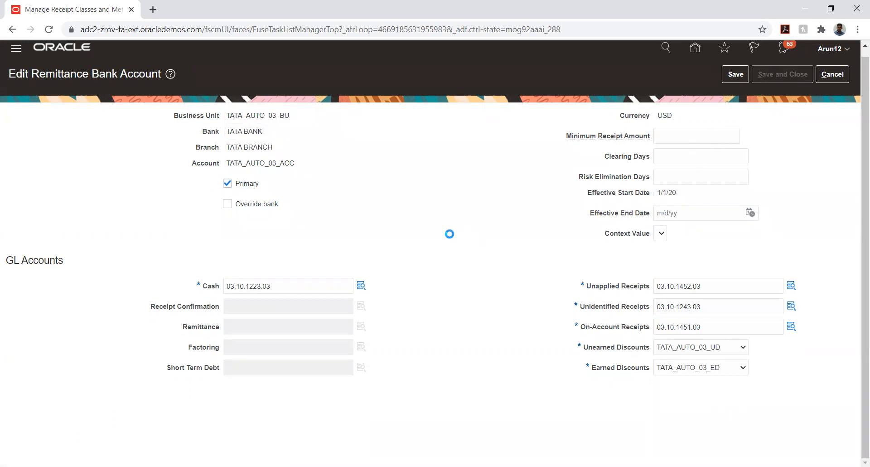
{"action": "left_click", "coordinate": [736, 73]}
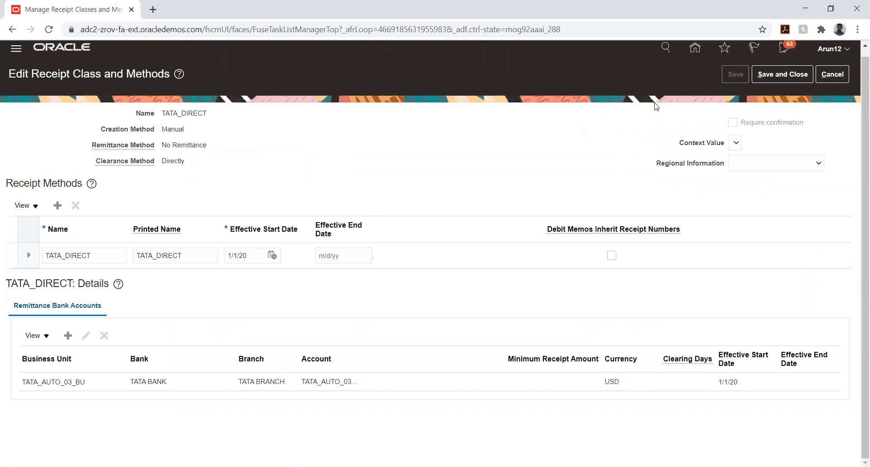
{"action": "left_click", "coordinate": [756, 78]}
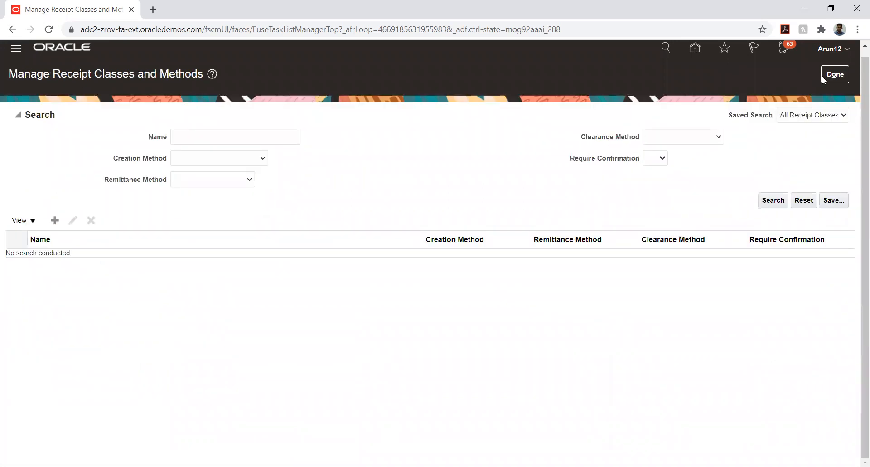
{"action": "left_click", "coordinate": [824, 75]}
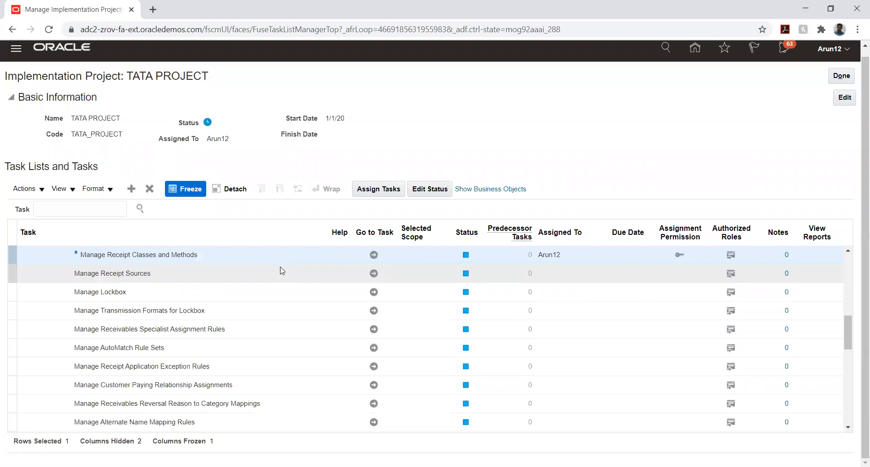
- Go to the Manage Receipt Sources task and start a new receipt source for the business unit TATA_AUTO_03_BU
{"action": "left_click", "coordinate": [374, 273]}
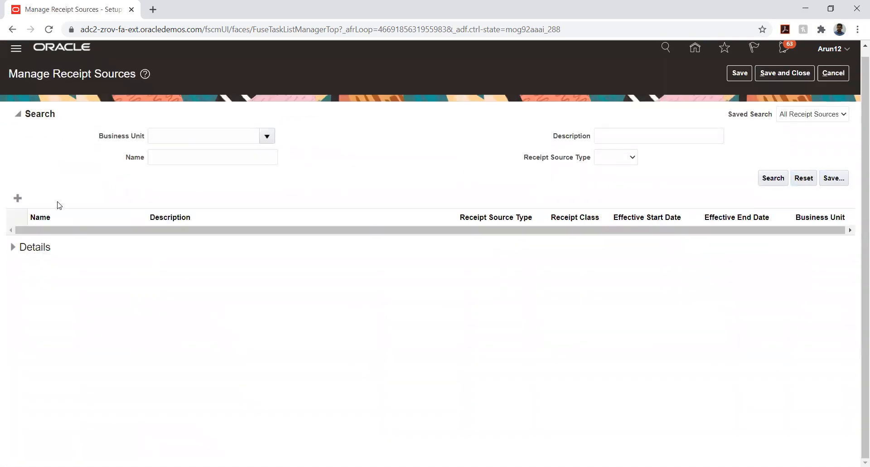
{"action": "left_click", "coordinate": [18, 198]}
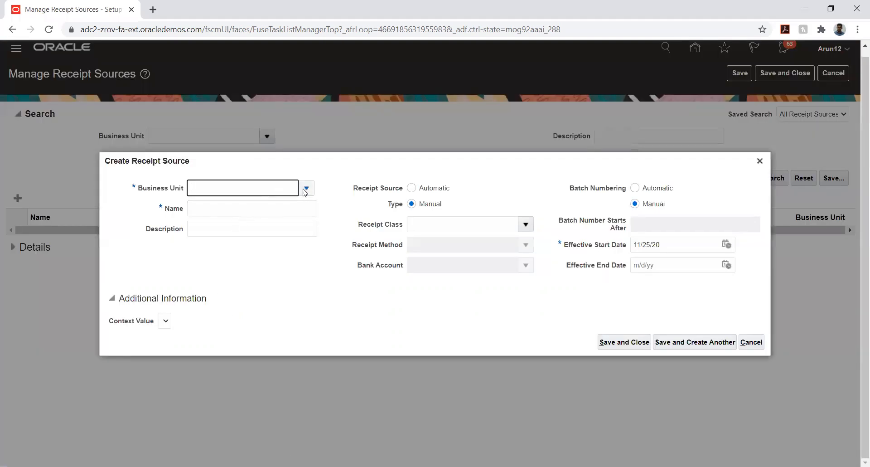
{"action": "left_click", "coordinate": [306, 189]}
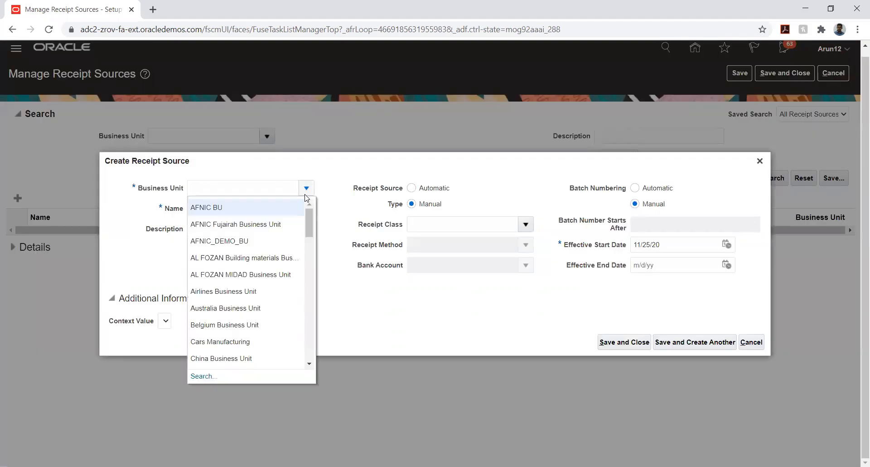
{"action": "left_click", "coordinate": [258, 188]}
{"action": "type", "text": "TATA"}
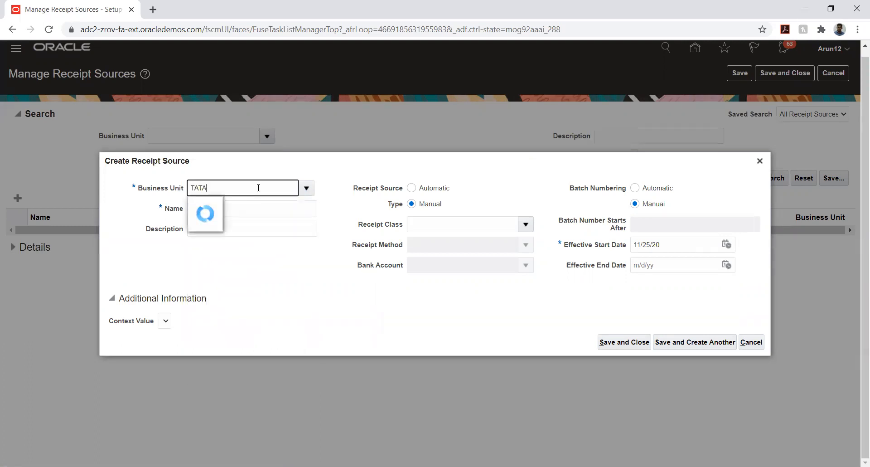
{"action": "scroll", "coordinate": [269, 243], "scroll_direction": "down", "scroll_amount": 1}
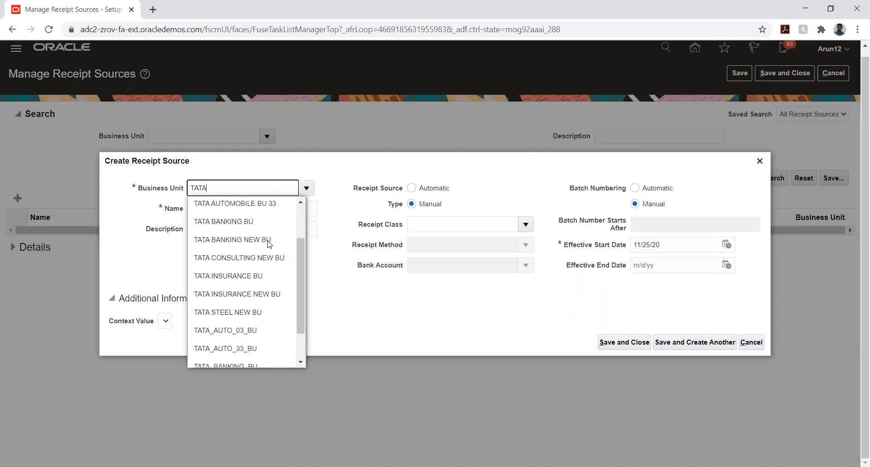
{"action": "left_click", "coordinate": [247, 330]}
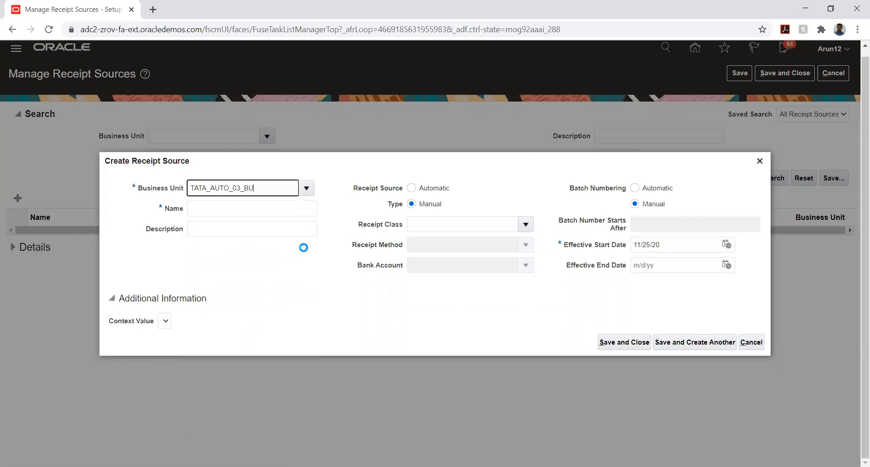
- Name the new receipt source TATA_03_MANUAL and use the same text as its description
{"action": "left_click", "coordinate": [219, 208]}
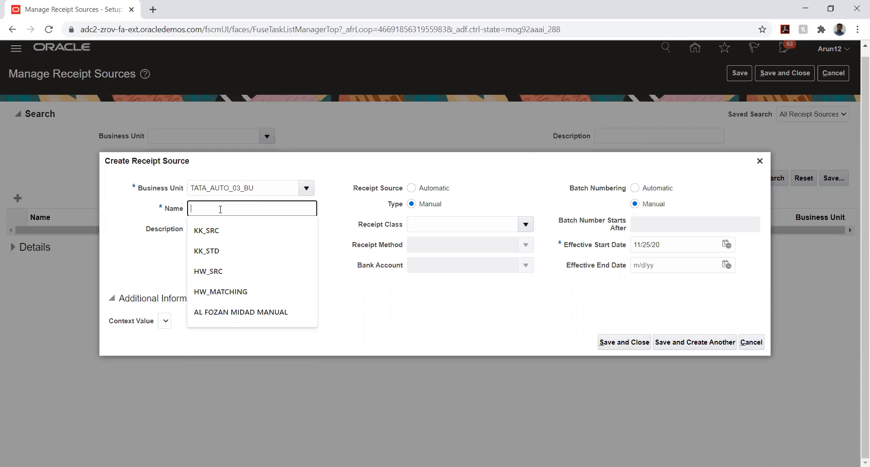
{"action": "type", "text": "TATA_"}
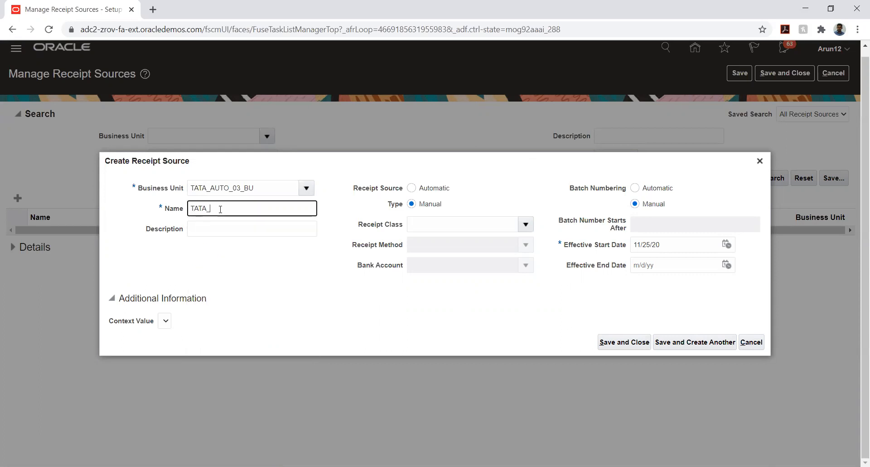
{"action": "type", "text": "03_MANUAL"}
{"action": "double_click", "coordinate": [218, 208]}
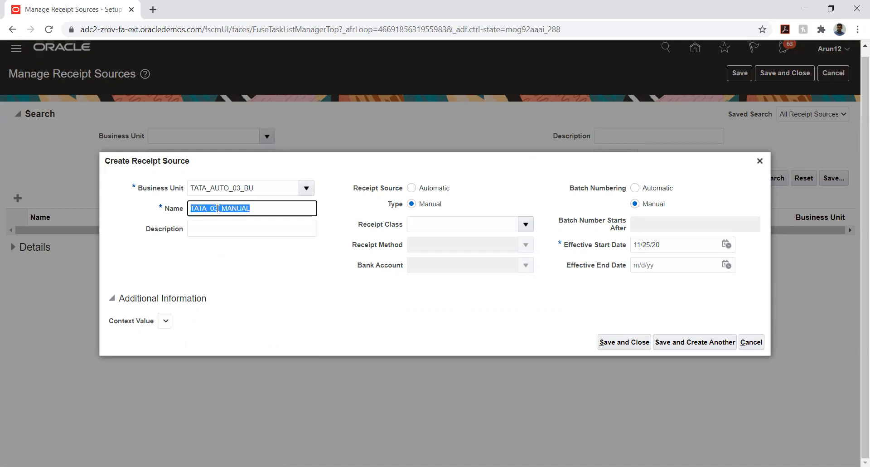
{"action": "key", "text": "ctrl+c"}
{"action": "key", "text": "Tab"}
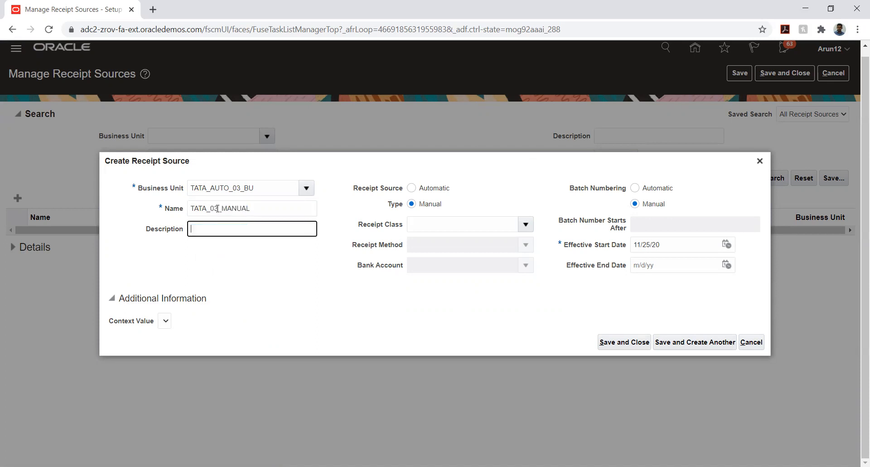
{"action": "key", "text": "ctrl+v"}
- Assign the receipt source the receipt class TATA_DIRECT, the receipt method TATA_DIRECT and the bank account TATA_AUTO_03_ACC
{"action": "left_click", "coordinate": [525, 225]}
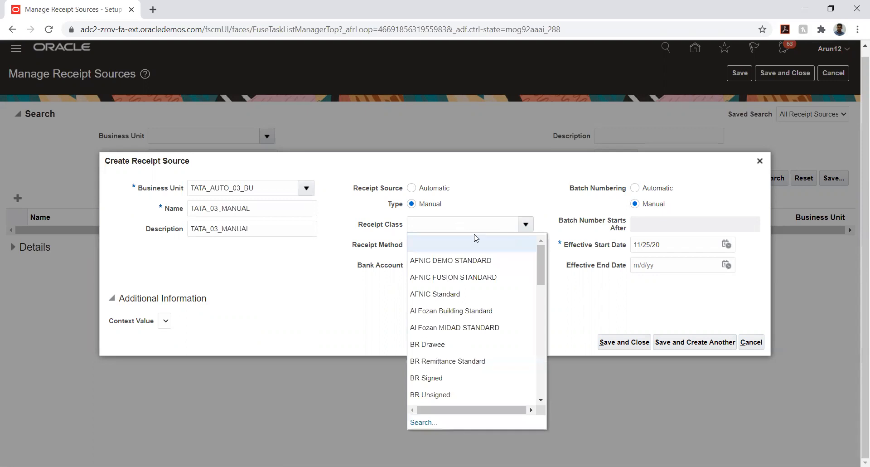
{"action": "scroll", "coordinate": [460, 304], "scroll_direction": "down", "scroll_amount": 2}
{"action": "left_click", "coordinate": [444, 224]}
{"action": "type", "text": "TATA"}
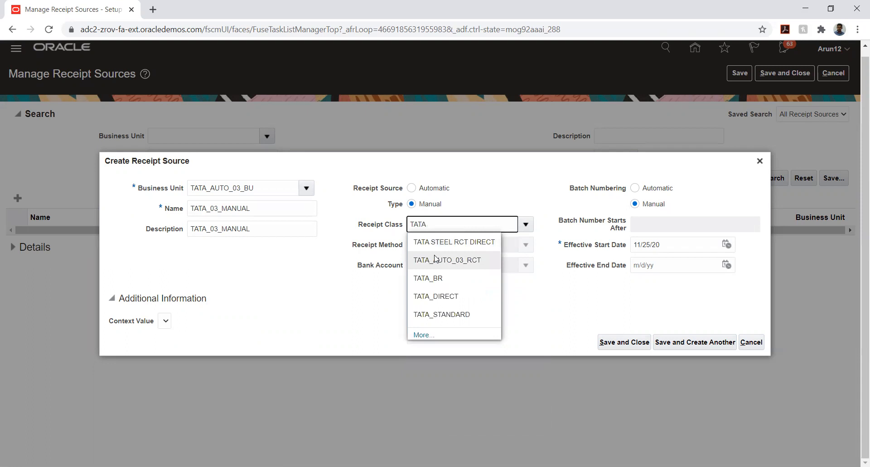
{"action": "left_click", "coordinate": [437, 296]}
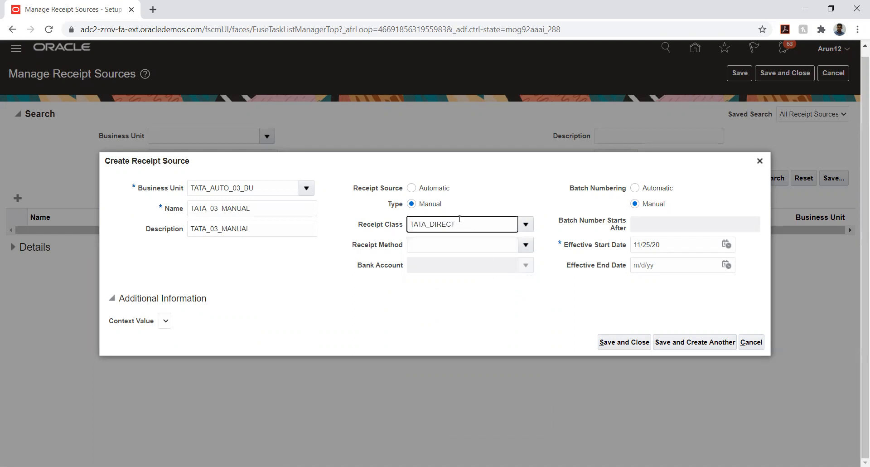
{"action": "left_click", "coordinate": [526, 245]}
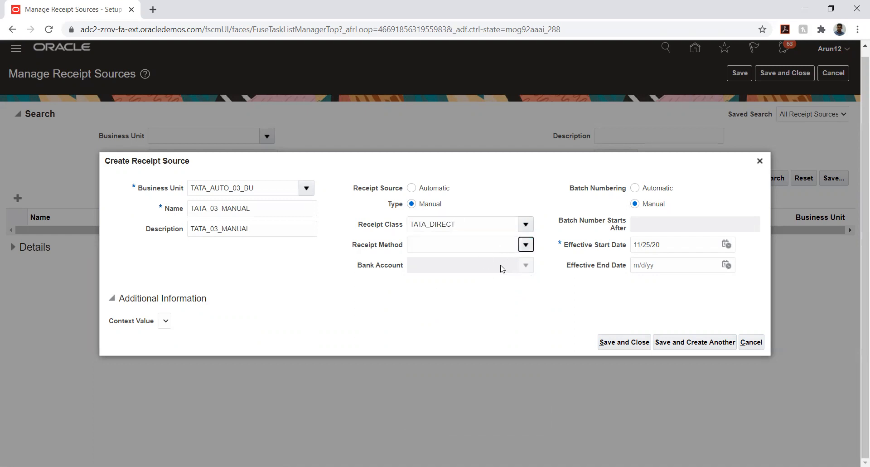
{"action": "left_click", "coordinate": [446, 281]}
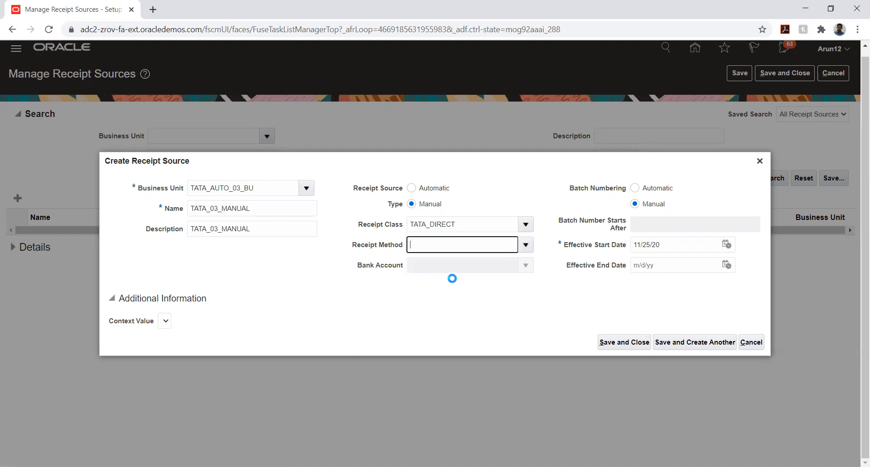
{"action": "left_click", "coordinate": [526, 267]}
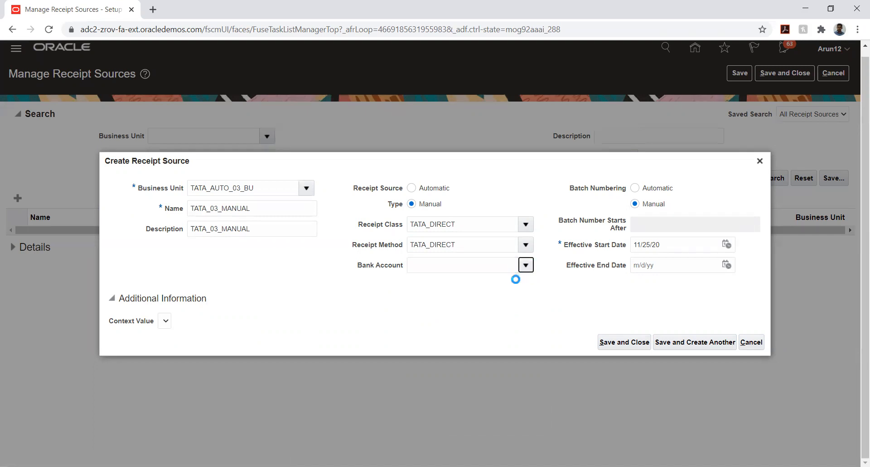
{"action": "left_click", "coordinate": [486, 302]}
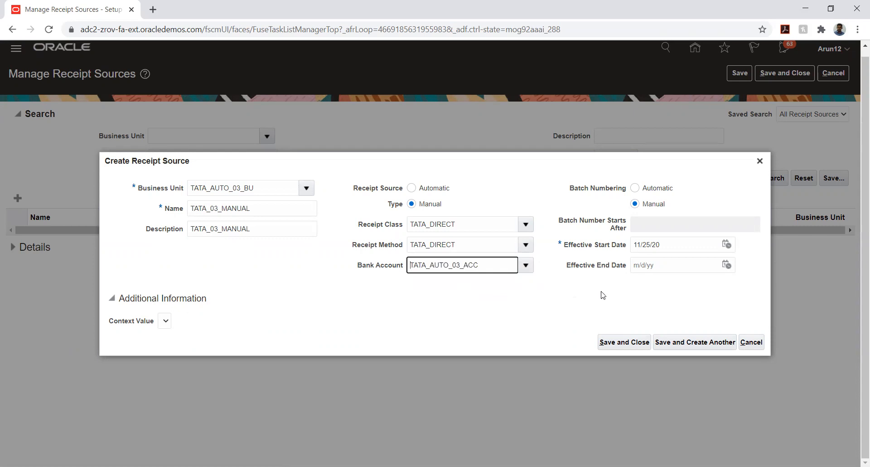
- Set the receipt source's effective start date to 1/1/20
{"action": "left_click", "coordinate": [727, 245]}
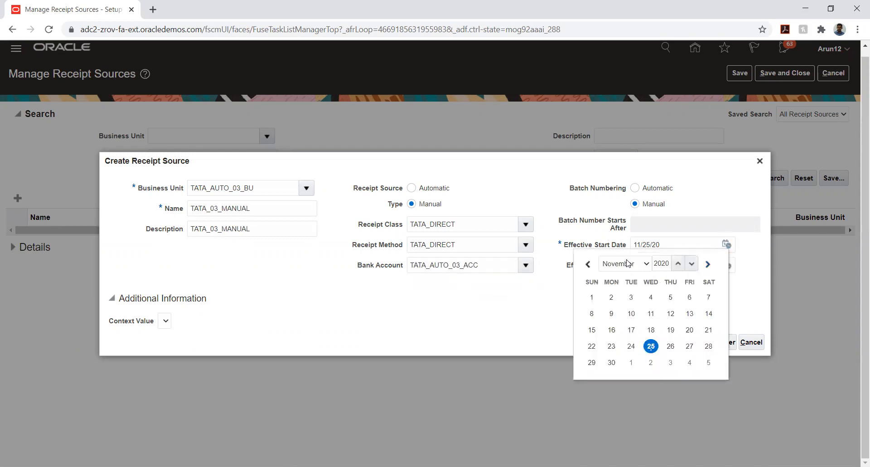
{"action": "left_click", "coordinate": [631, 265]}
{"action": "left_click", "coordinate": [626, 275]}
{"action": "left_click", "coordinate": [651, 296]}
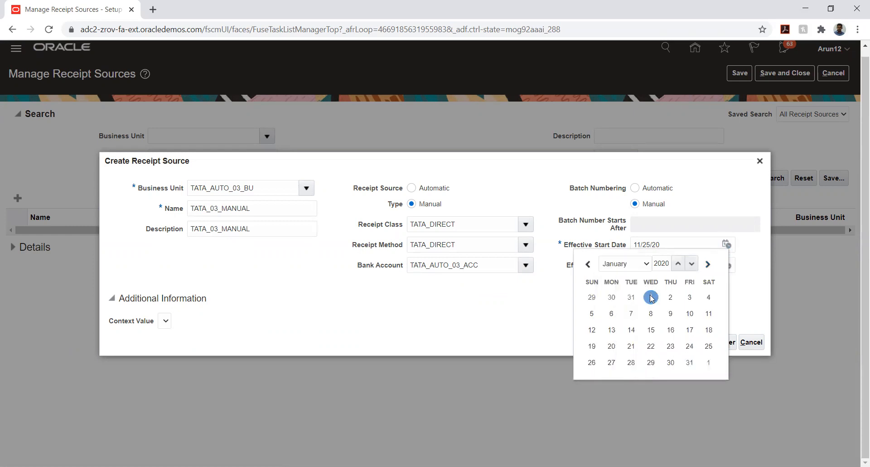
- Change the receipt source's name and description to TATA_03_MANUAL_DIRECT, and save and close it
{"action": "left_click", "coordinate": [284, 210]}
{"action": "type", "text": "_"}
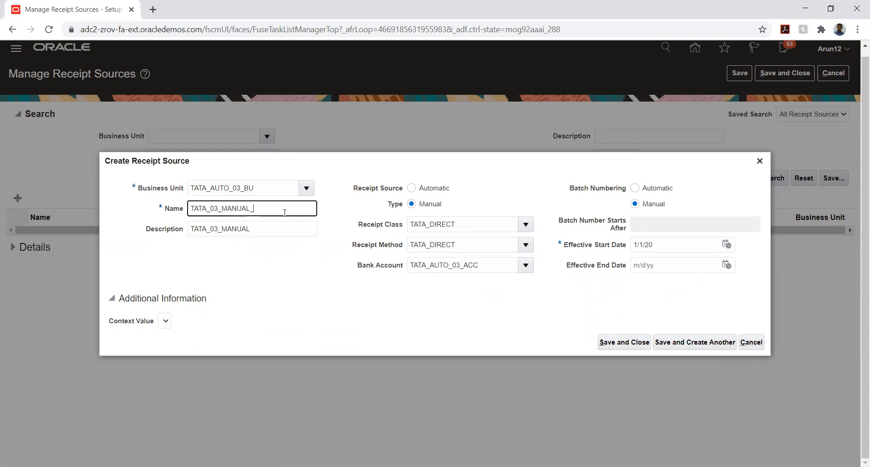
{"action": "type", "text": "DIRECT"}
{"action": "left_click", "coordinate": [283, 227]}
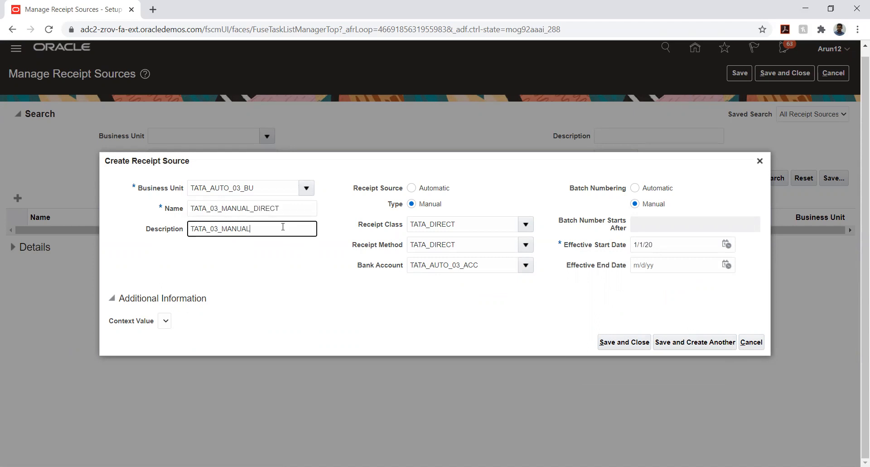
{"action": "type", "text": "_DIRECT"}
{"action": "left_click", "coordinate": [615, 343]}
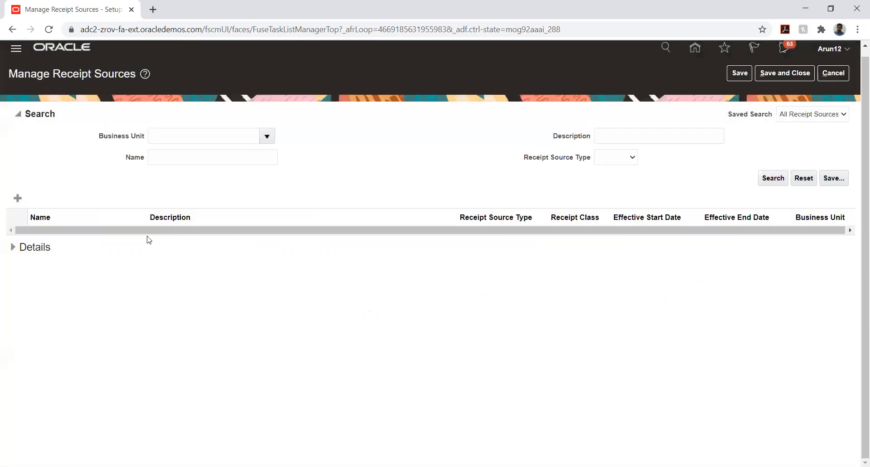
- Start another receipt source for the business unit TATA_AUTO_03_BU
{"action": "left_click", "coordinate": [17, 198]}
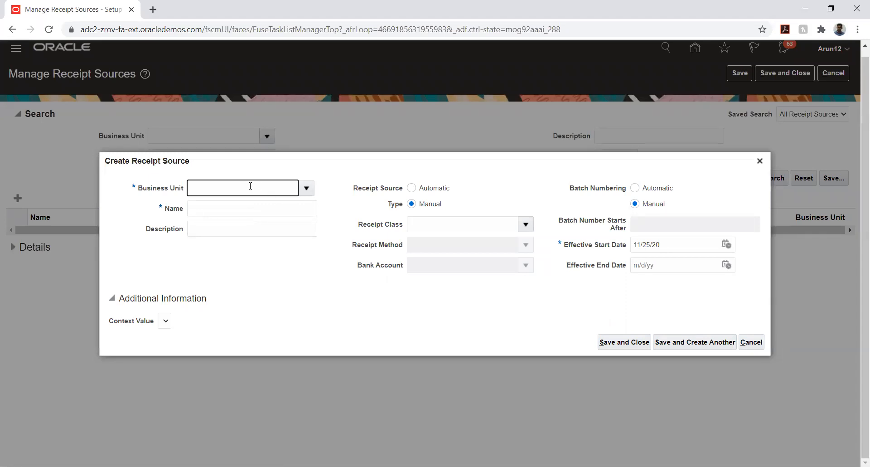
{"action": "type", "text": "TATA_AU"}
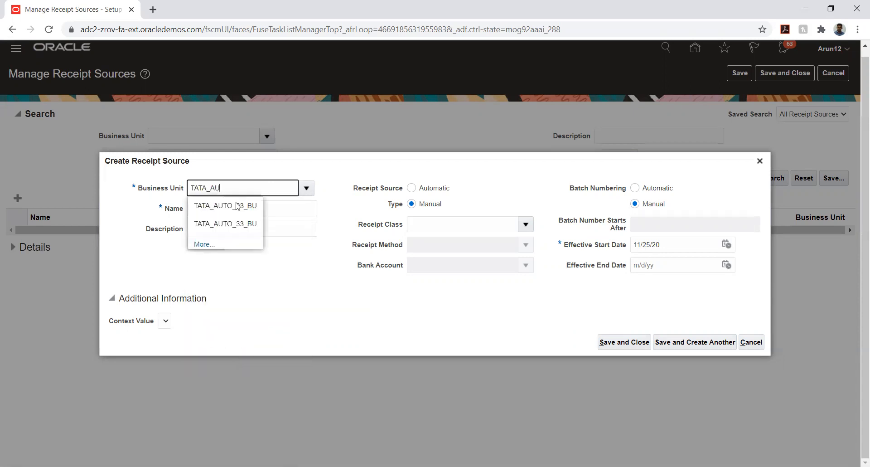
{"action": "left_click", "coordinate": [227, 207]}
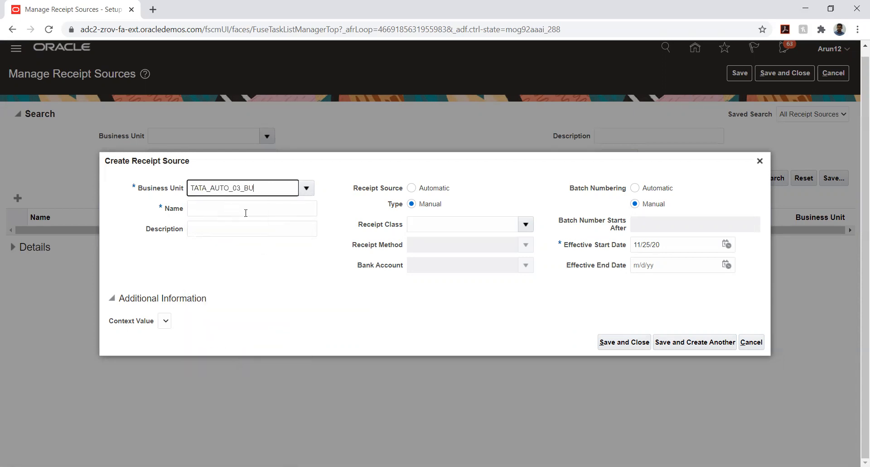
- Name the new receipt source TATA_AUTO_03_STANDARD and use the same text as its description
{"action": "left_click", "coordinate": [249, 209]}
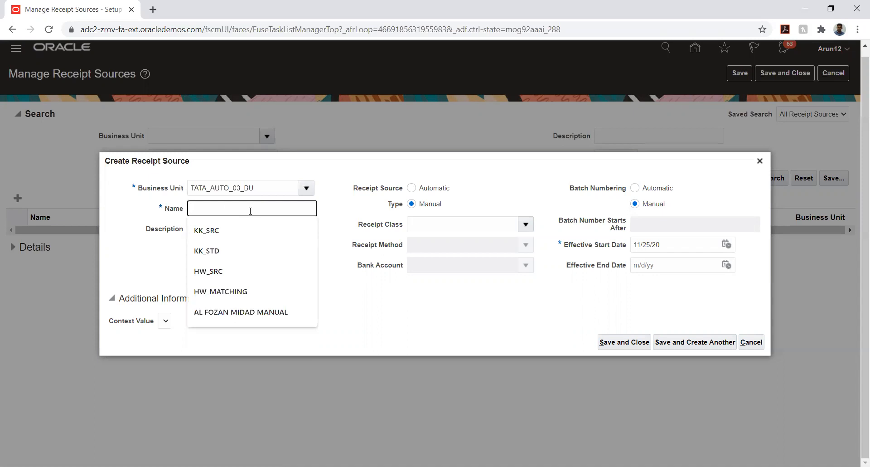
{"action": "type", "text": "TATA_AUTO"}
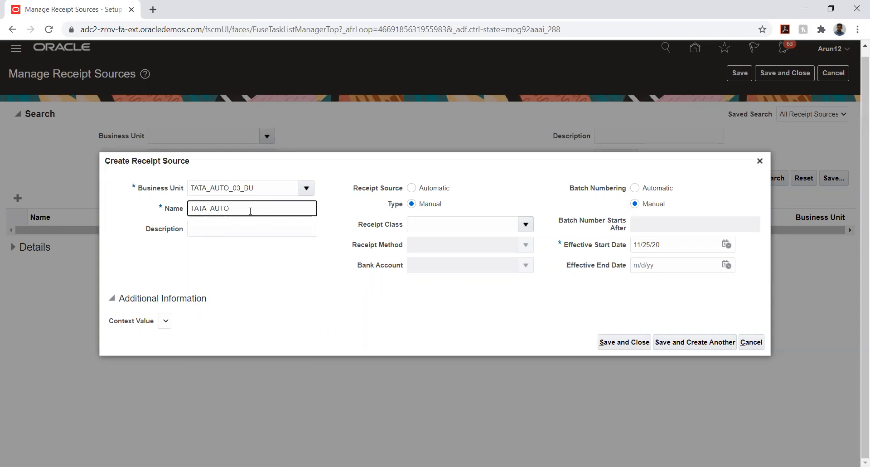
{"action": "type", "text": "_03_ST"}
{"action": "type", "text": "ANDARD"}
{"action": "double_click", "coordinate": [253, 207]}
{"action": "key", "text": "ctrl+c"}
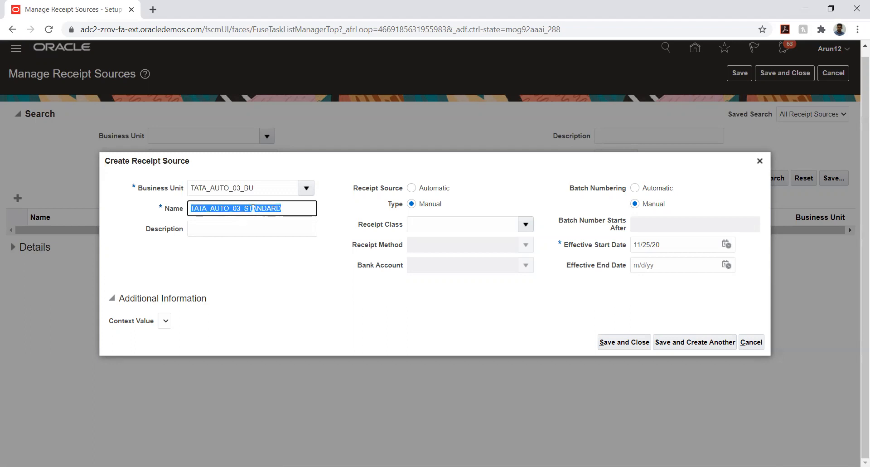
{"action": "left_click", "coordinate": [249, 225]}
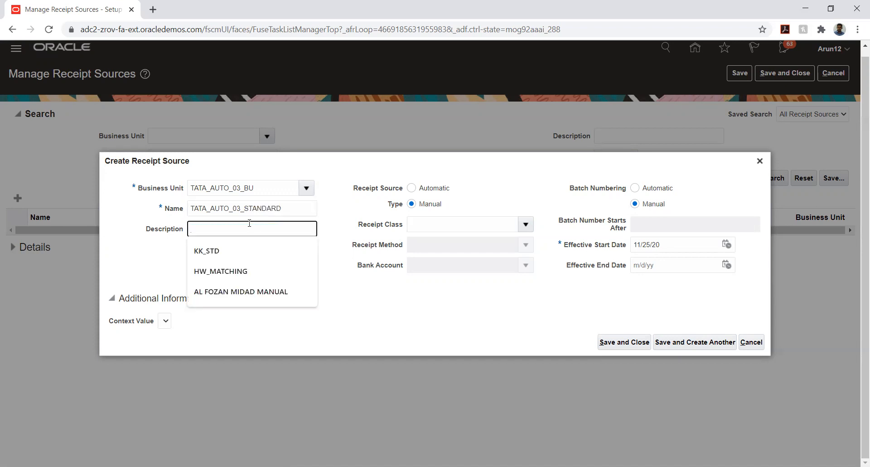
{"action": "key", "text": "ctrl+v"}
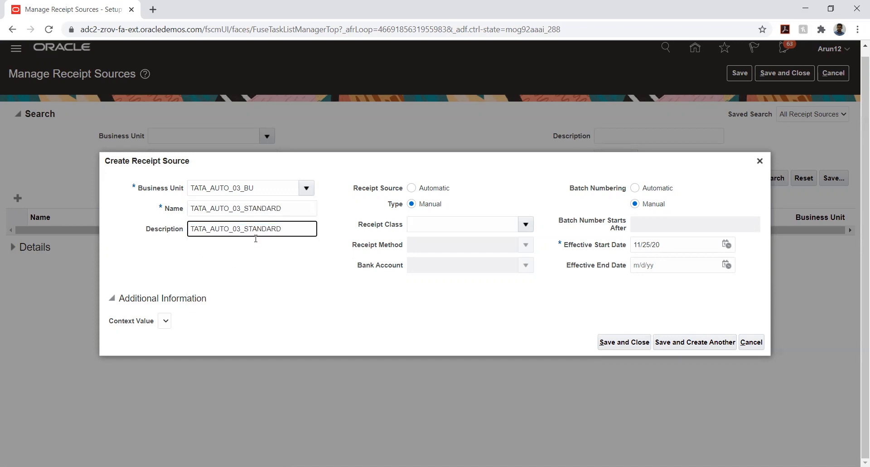
- Assign the receipt source the receipt class TATA_STANDARD, the receipt method TATA_STANDARD and the bank account TATA_AUTO_03_ACC
{"action": "left_click", "coordinate": [525, 224]}
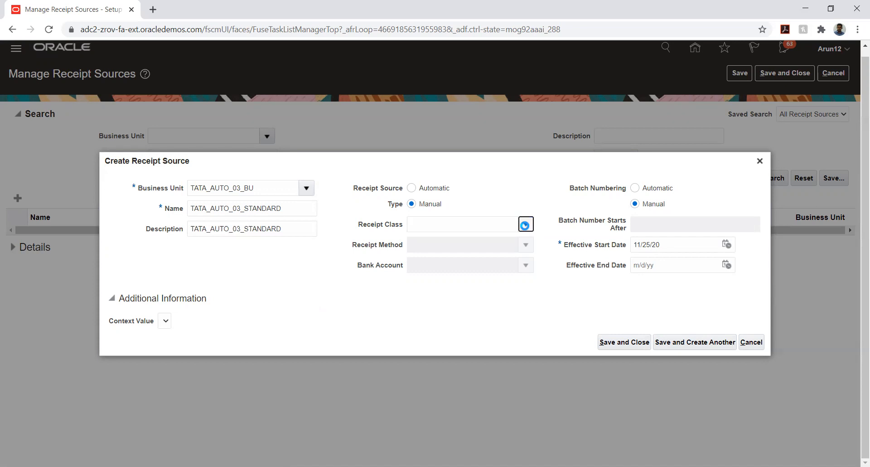
{"action": "left_click", "coordinate": [433, 222]}
{"action": "type", "text": "TATA"}
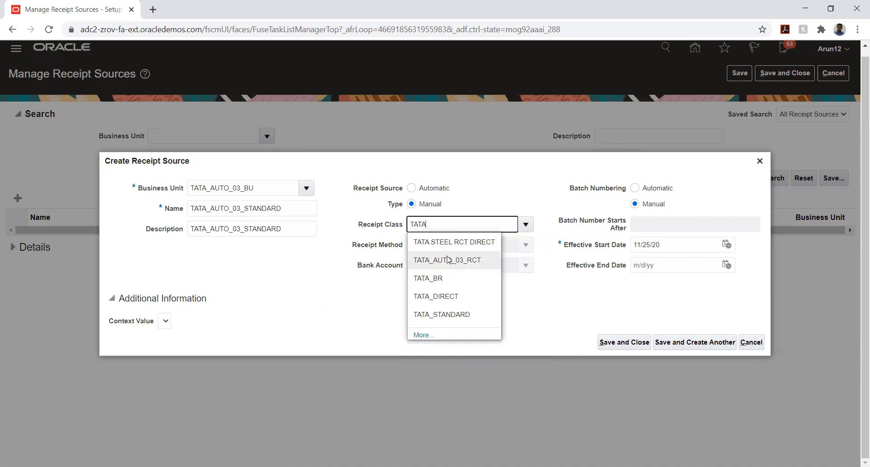
{"action": "left_click", "coordinate": [447, 315]}
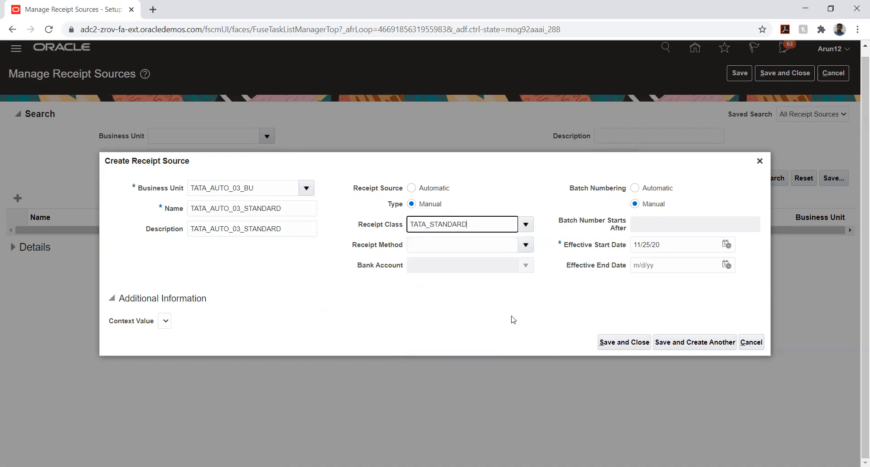
{"action": "left_click", "coordinate": [526, 246]}
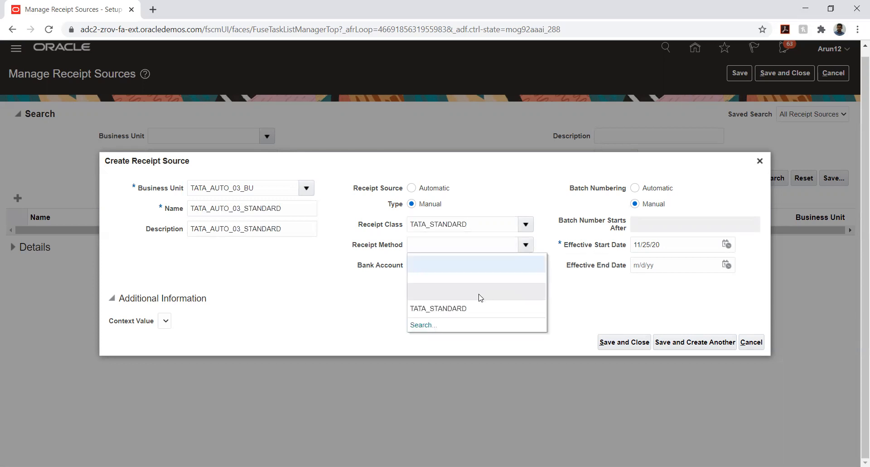
{"action": "left_click", "coordinate": [453, 307]}
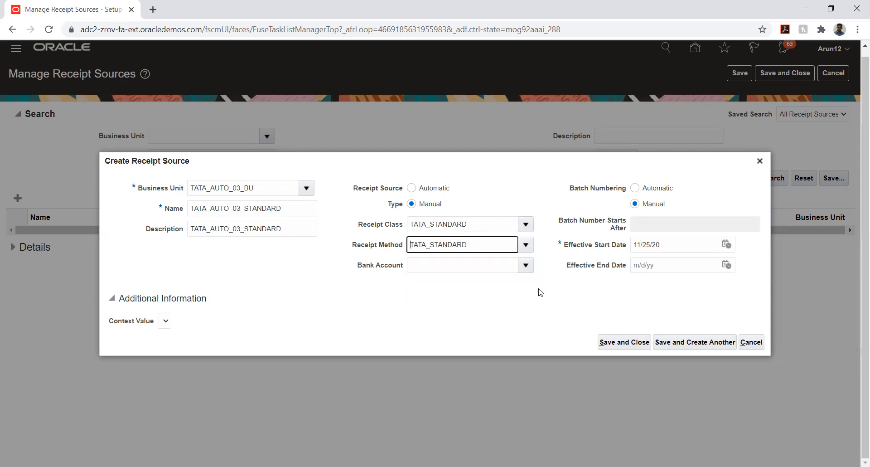
{"action": "left_click", "coordinate": [523, 269]}
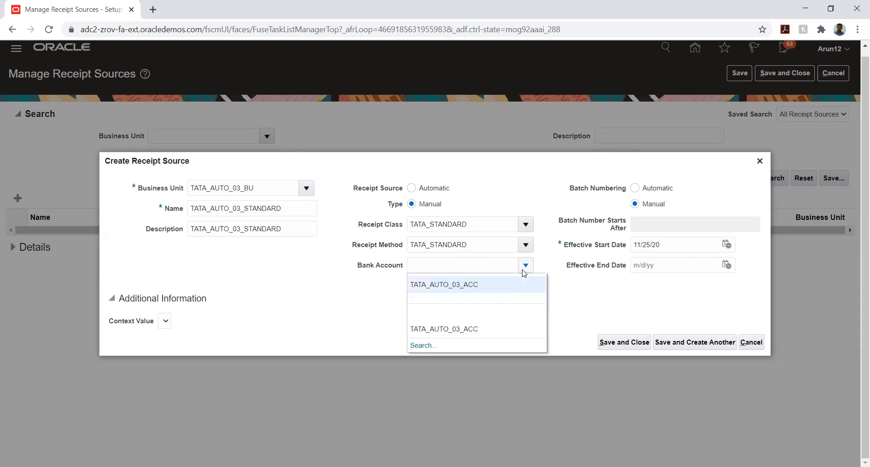
{"action": "left_click", "coordinate": [450, 290]}
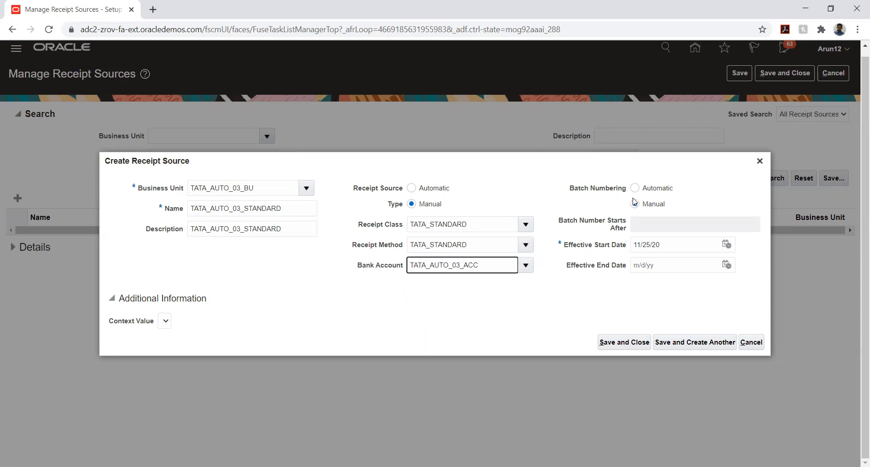
- Set the standard receipt source's effective start date to 1/1/20, and save and close it
{"action": "left_click", "coordinate": [727, 245]}
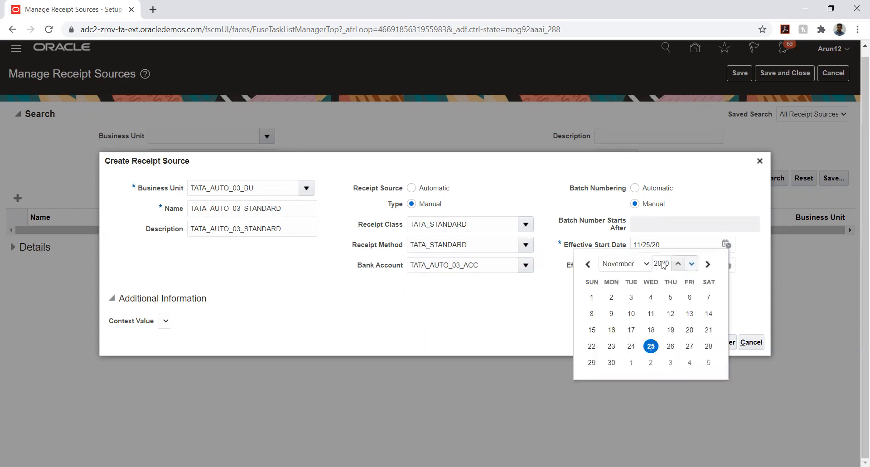
{"action": "left_click", "coordinate": [613, 264]}
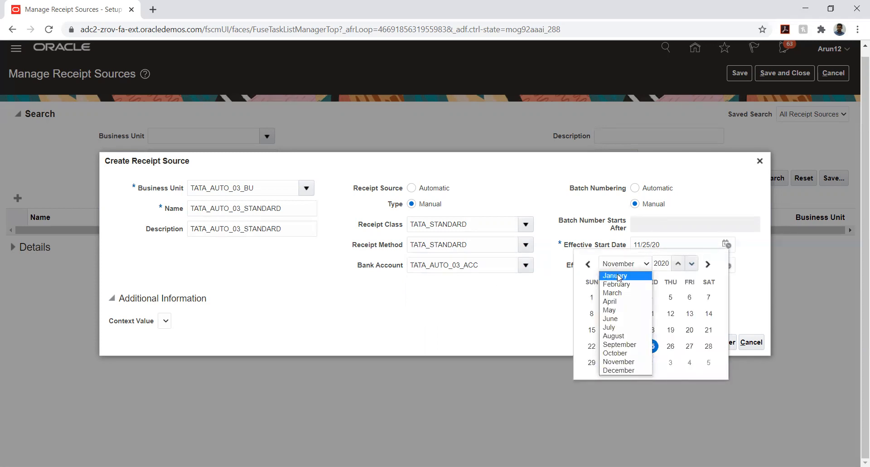
{"action": "left_click", "coordinate": [618, 275]}
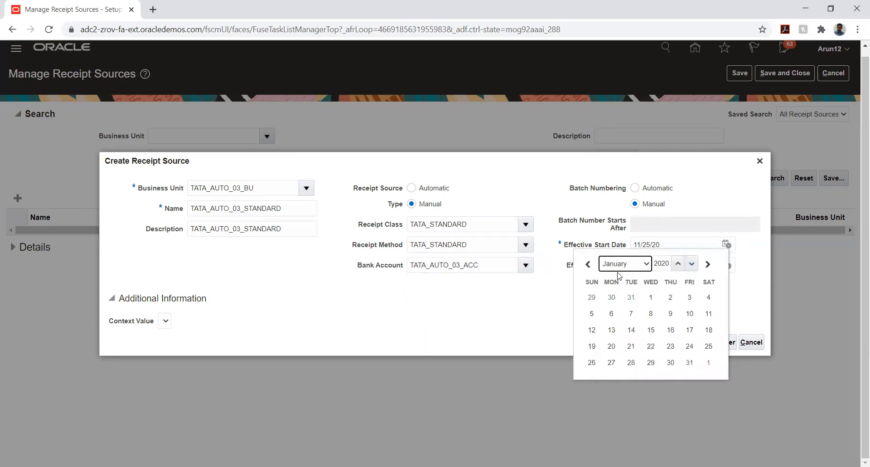
{"action": "left_click", "coordinate": [651, 297]}
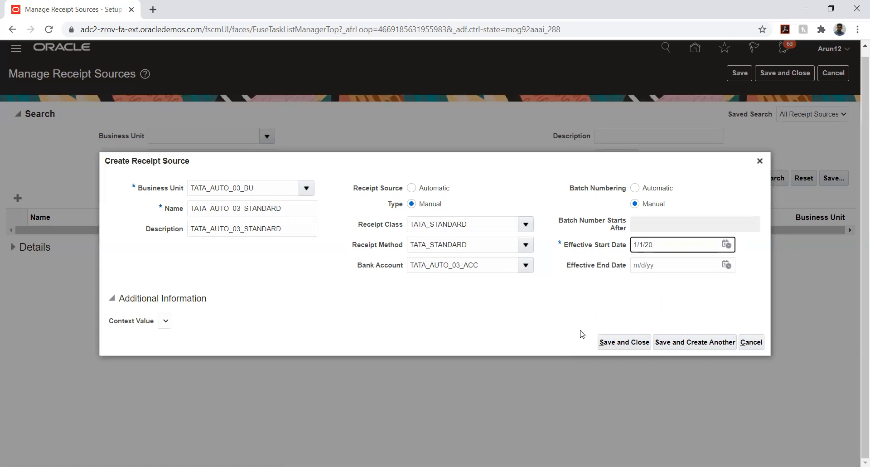
{"action": "left_click", "coordinate": [609, 342]}
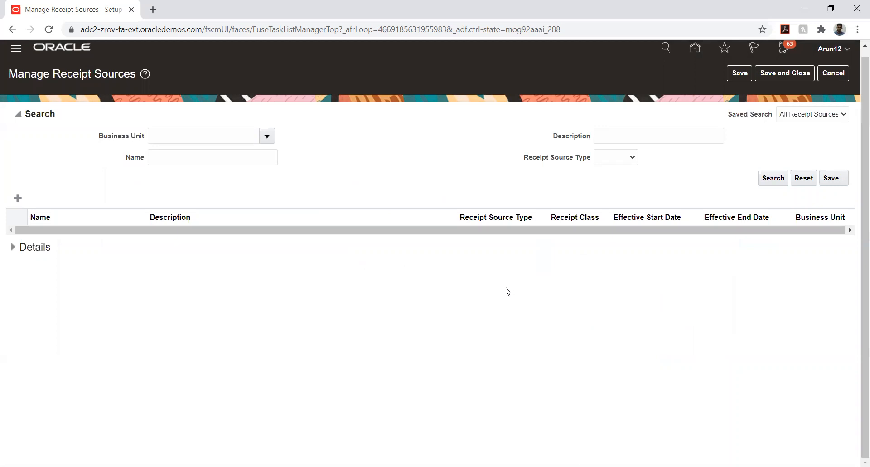
- Save and close Manage Receipt Sources, leave the TATA PROJECT implementation project and go to the home page
{"action": "left_click", "coordinate": [779, 74]}
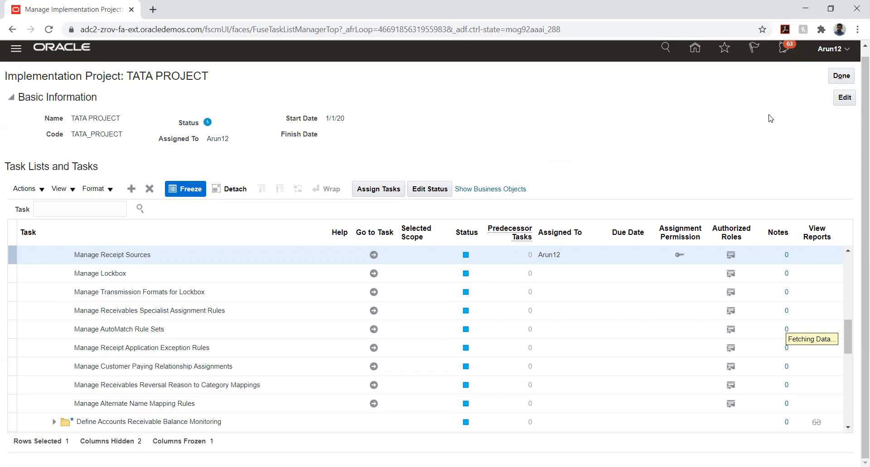
{"action": "left_click", "coordinate": [846, 86]}
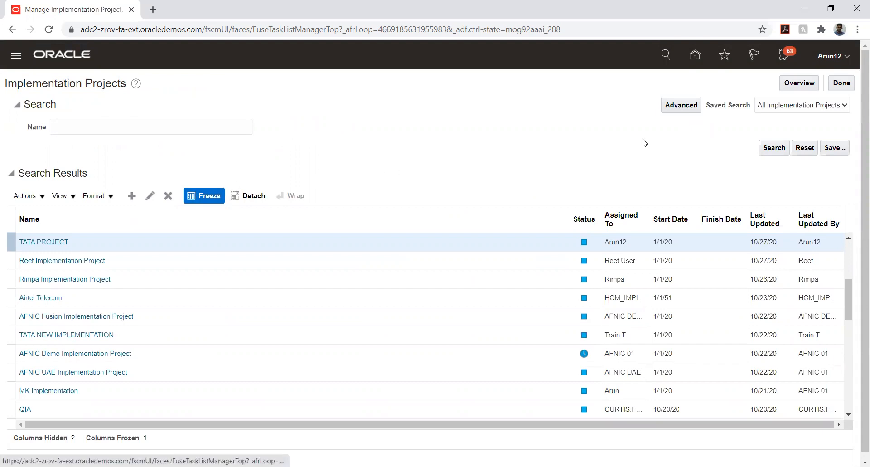
{"action": "left_click", "coordinate": [695, 55]}
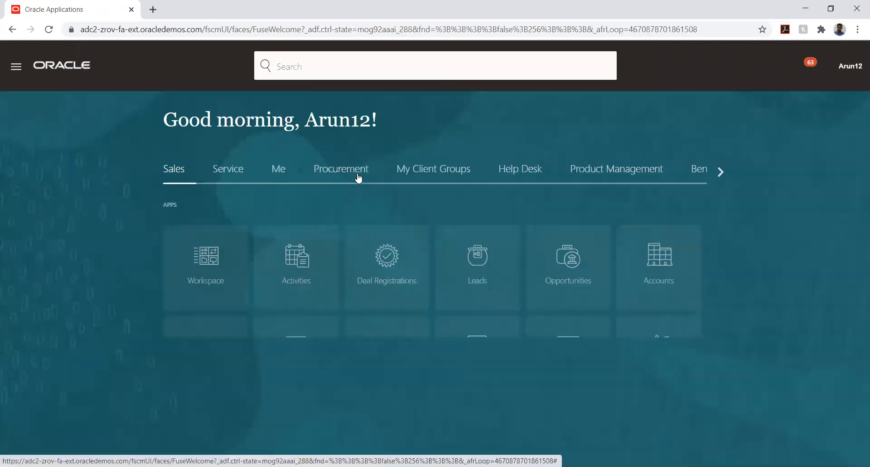
- Open the Receivables Billing work area and start creating a new organization customer
{"action": "left_click", "coordinate": [714, 172]}
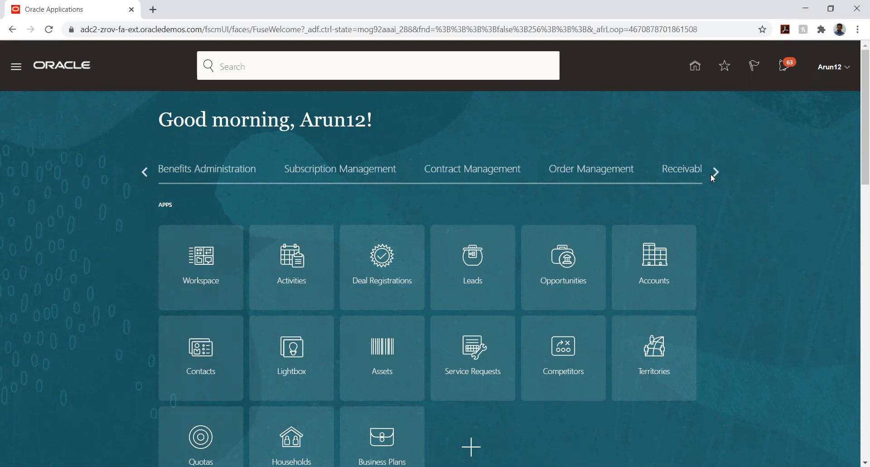
{"action": "left_click", "coordinate": [683, 170]}
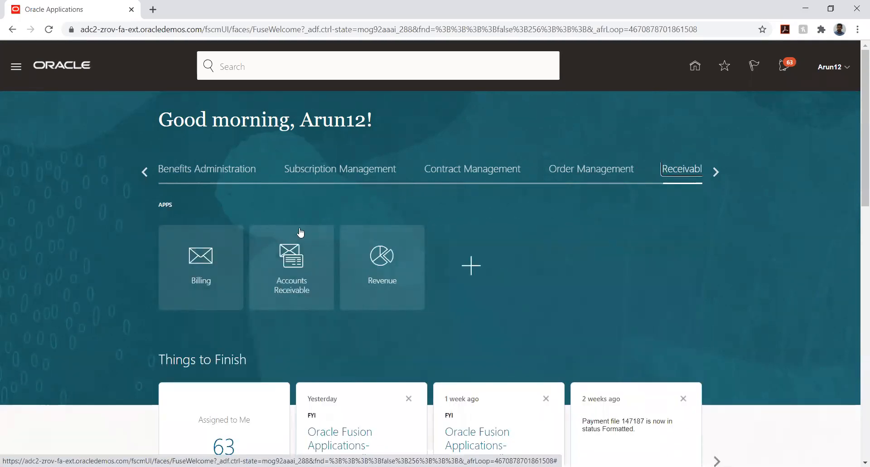
{"action": "left_click", "coordinate": [266, 235]}
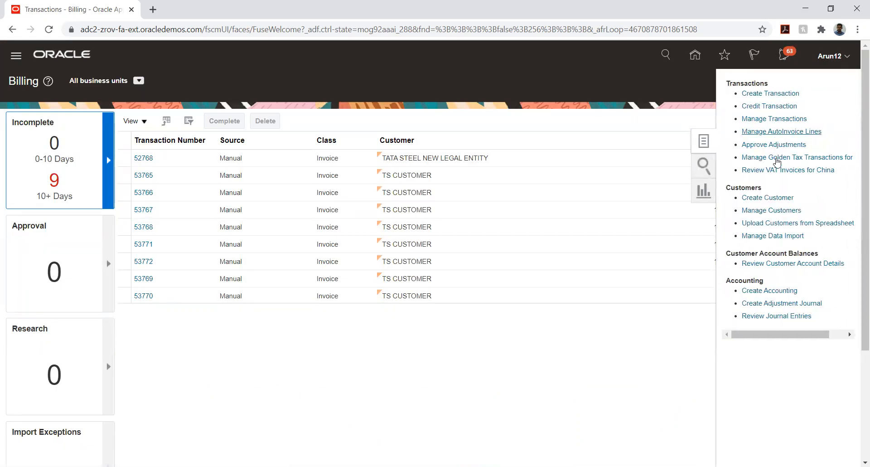
{"action": "left_click", "coordinate": [779, 198]}
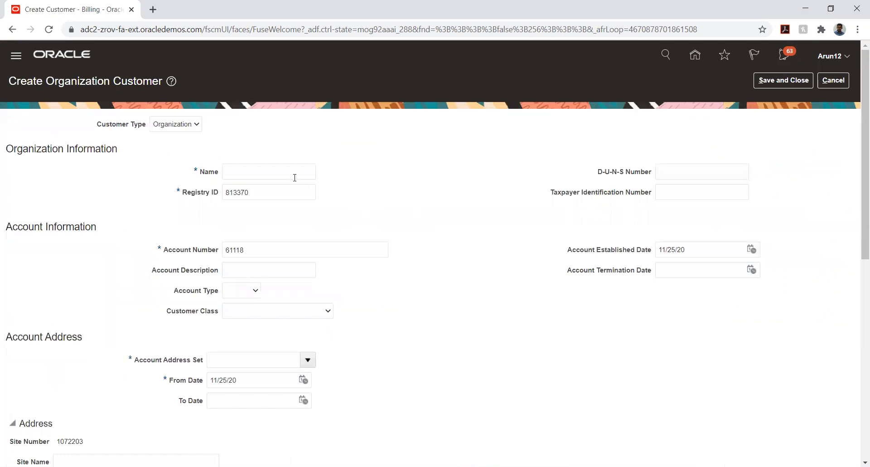
- Name the organization customer TATA_CUSTOMER and set its account established date to 1/1/20
{"action": "left_click", "coordinate": [281, 172]}
{"action": "type", "text": "TAT"}
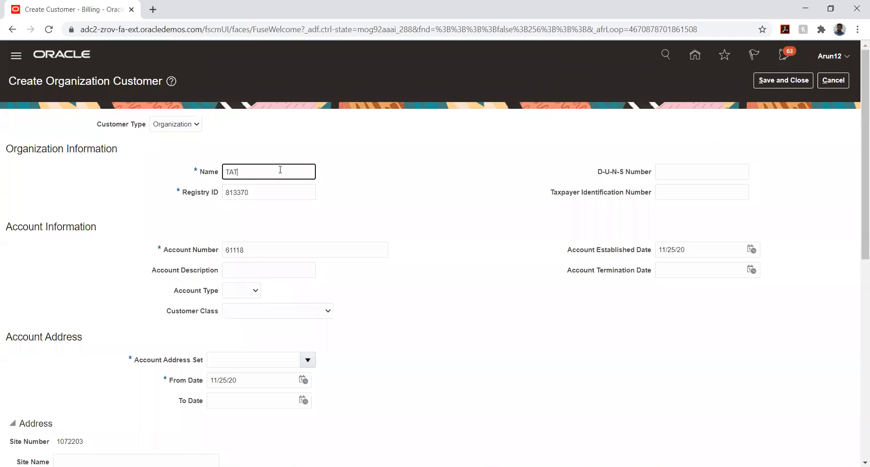
{"action": "type", "text": "A_CUSTOMER"}
{"action": "left_click", "coordinate": [748, 251]}
{"action": "left_click", "coordinate": [660, 268]}
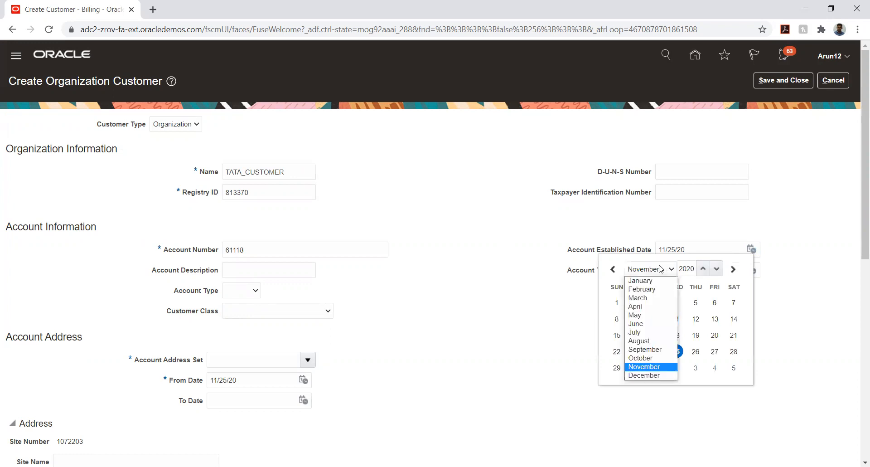
{"action": "left_click", "coordinate": [658, 281]}
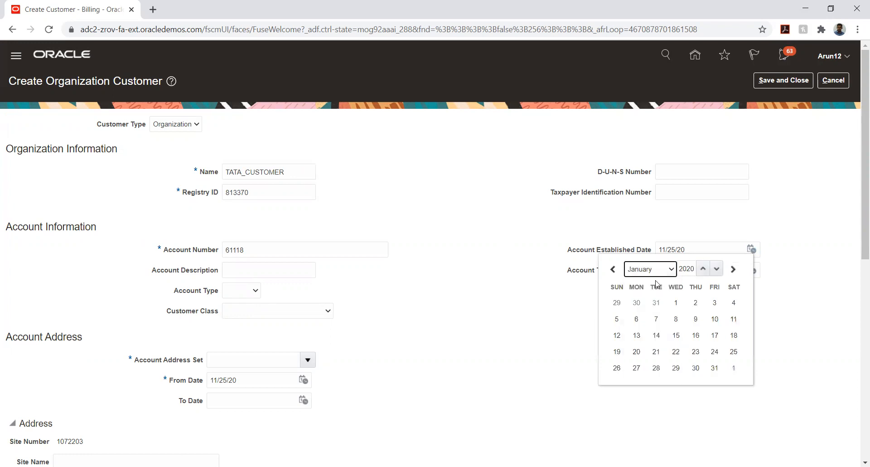
{"action": "left_click", "coordinate": [676, 303]}
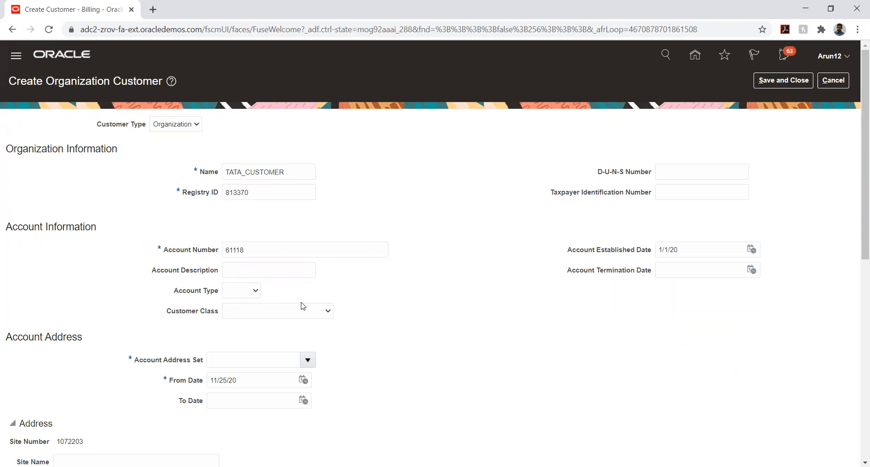
- Describe the customer account as TATA_CUSTOMER, with account type External and customer class Consumer
{"action": "left_click", "coordinate": [243, 264]}
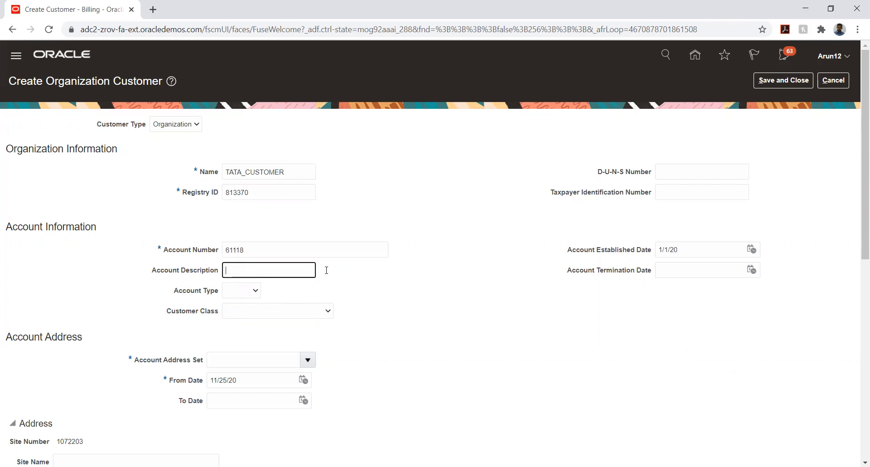
{"action": "type", "text": "TATA_CUSTOME"}
{"action": "left_click", "coordinate": [234, 290]}
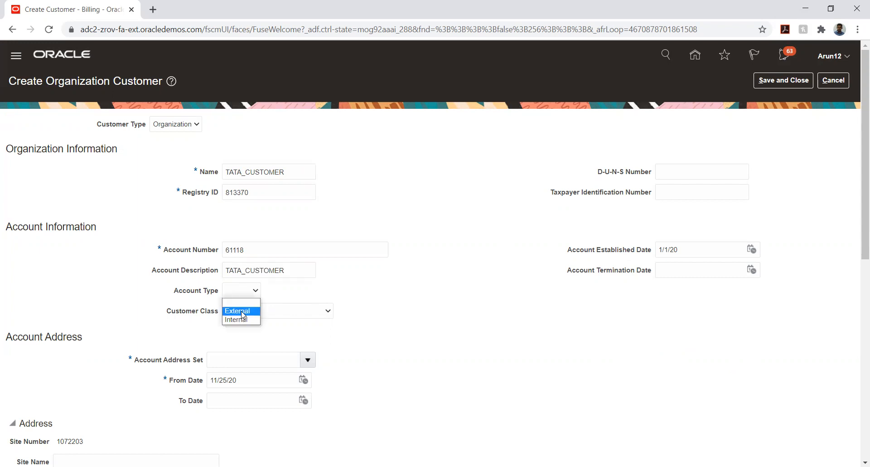
{"action": "left_click", "coordinate": [241, 311]}
{"action": "left_click", "coordinate": [245, 313]}
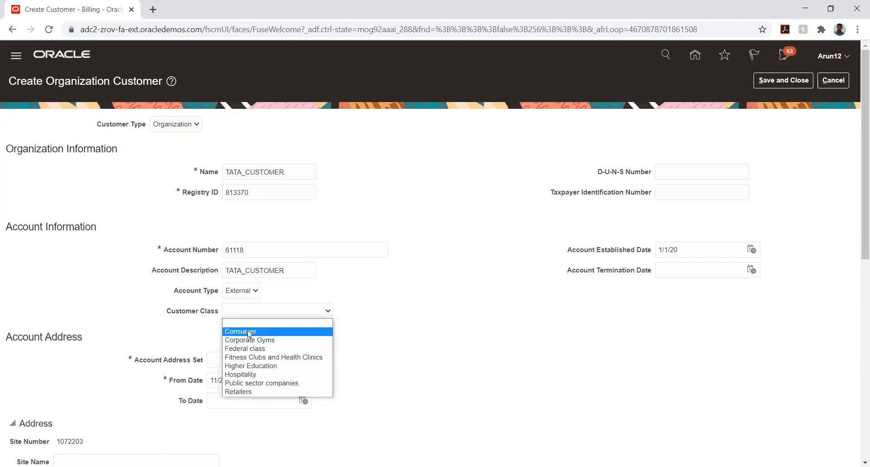
{"action": "left_click", "coordinate": [249, 331]}
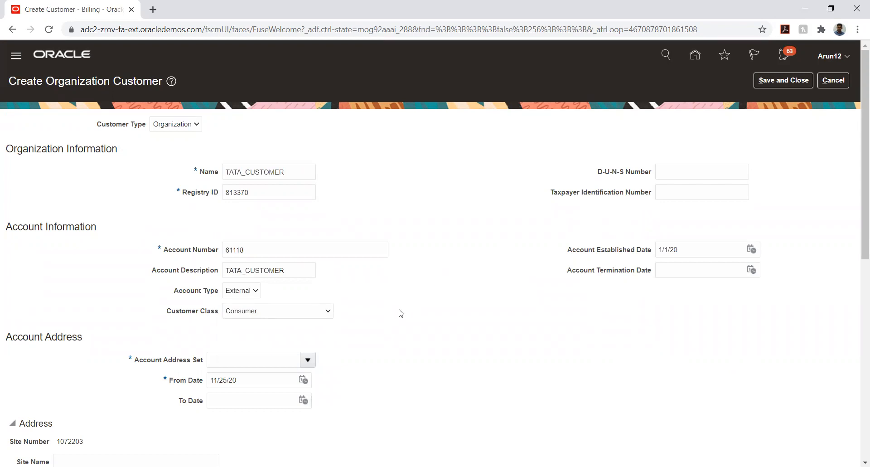
- Search the reference data sets for TATA and assign TATA_AUTO_03_RDS as the account address set
{"action": "left_click", "coordinate": [307, 362]}
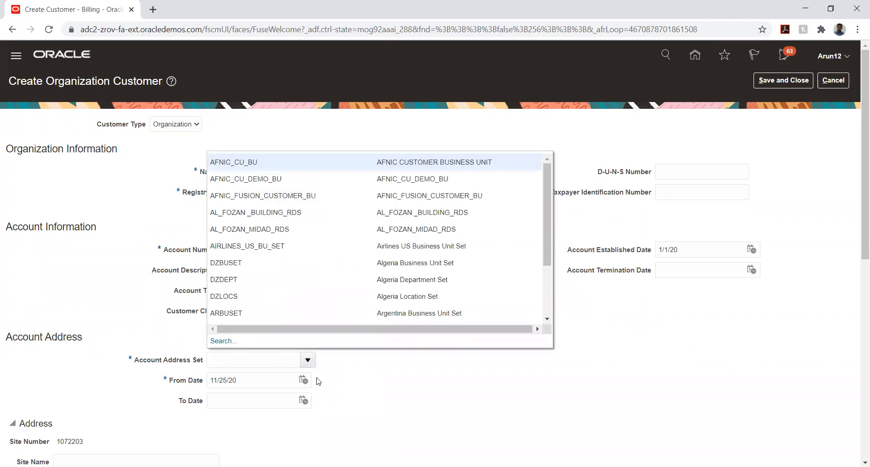
{"action": "left_click", "coordinate": [271, 359]}
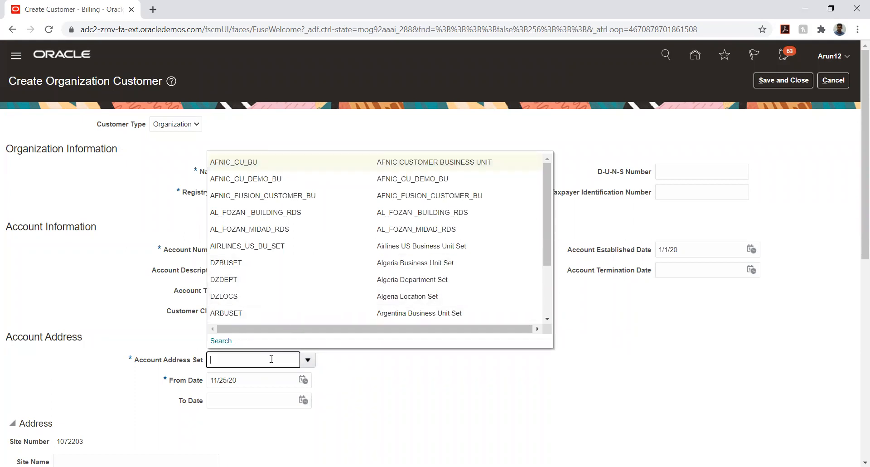
{"action": "type", "text": "TATA"}
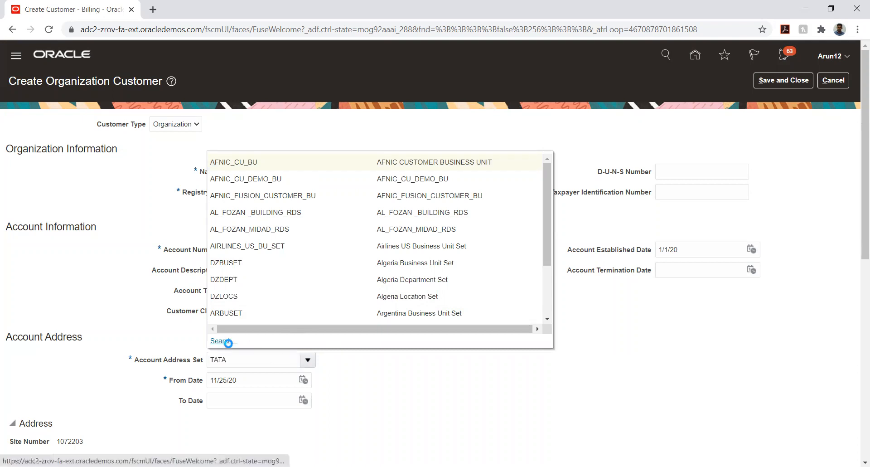
{"action": "left_click", "coordinate": [221, 341]}
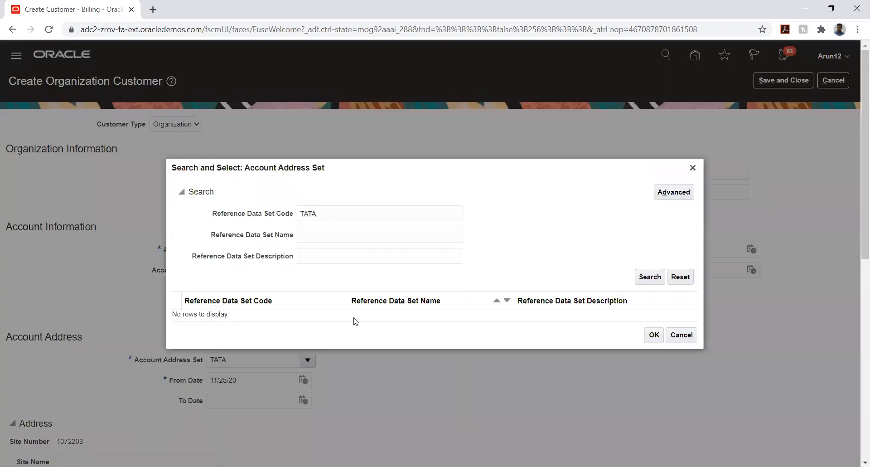
{"action": "left_click", "coordinate": [647, 276]}
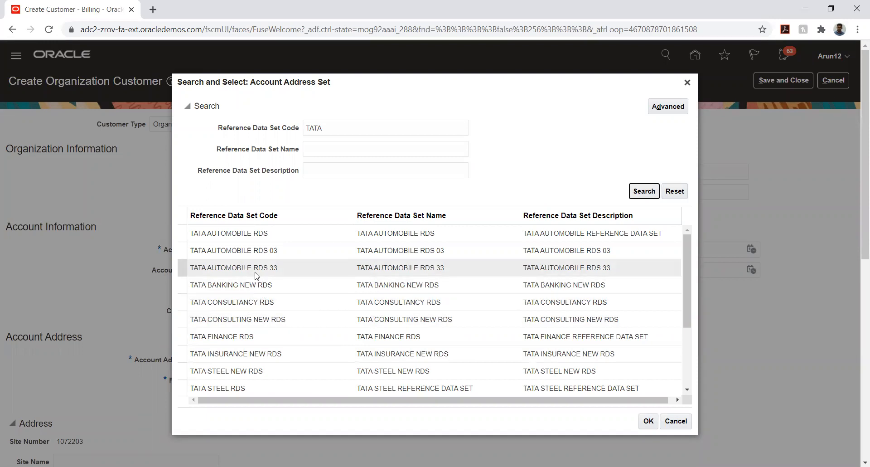
{"action": "scroll", "coordinate": [257, 274], "scroll_direction": "down", "scroll_amount": 3}
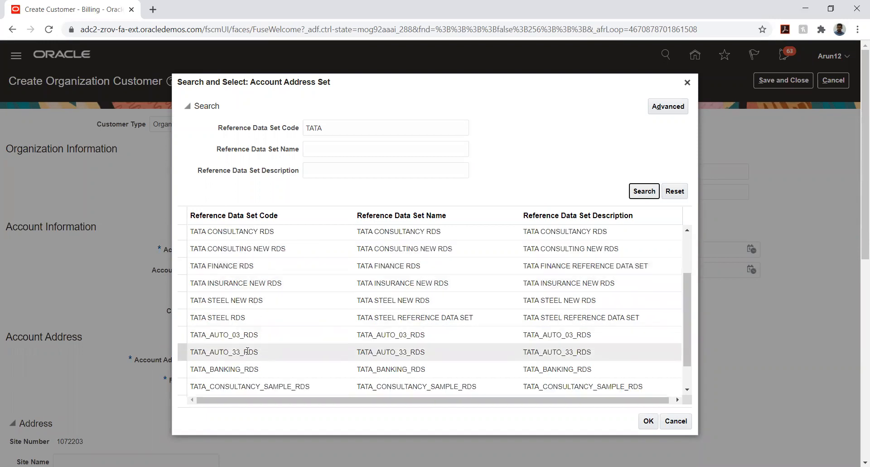
{"action": "left_click", "coordinate": [244, 337]}
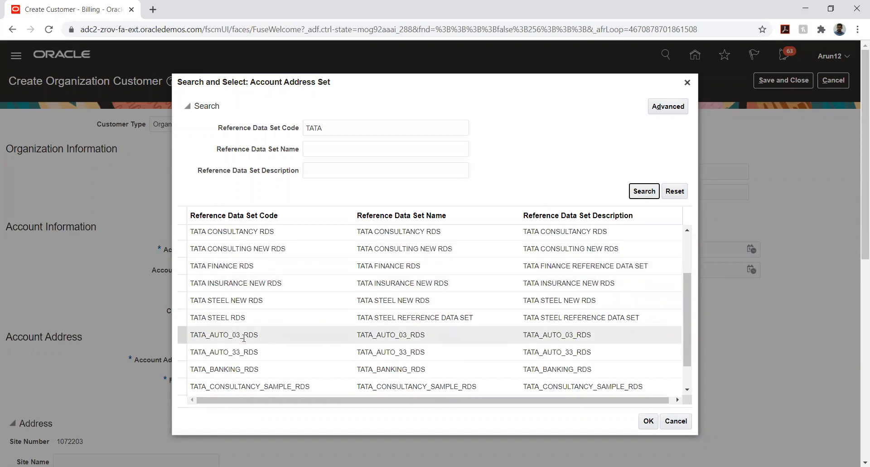
{"action": "left_click", "coordinate": [647, 422]}
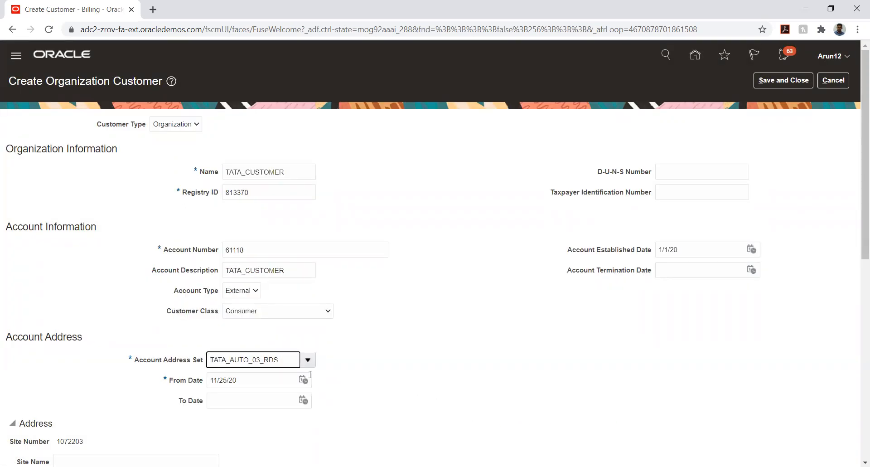
- Change the account address's From Date to a day in January 2020
{"action": "left_click", "coordinate": [303, 379]}
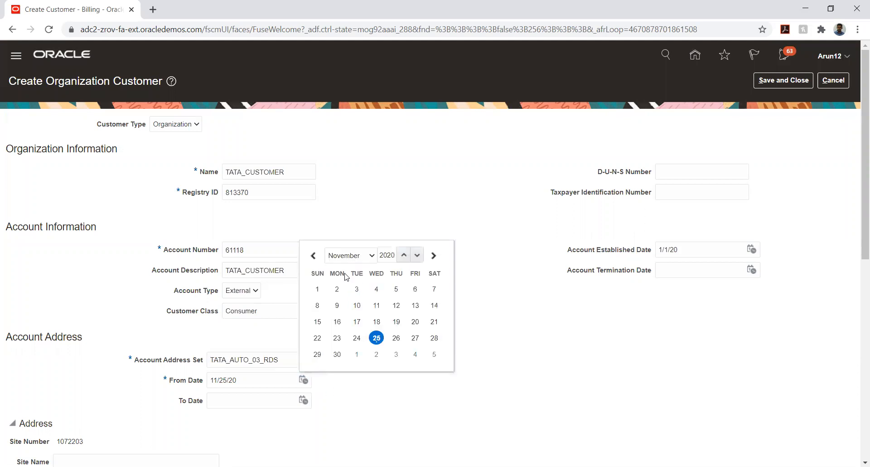
{"action": "left_click", "coordinate": [344, 255]}
{"action": "left_click", "coordinate": [349, 270]}
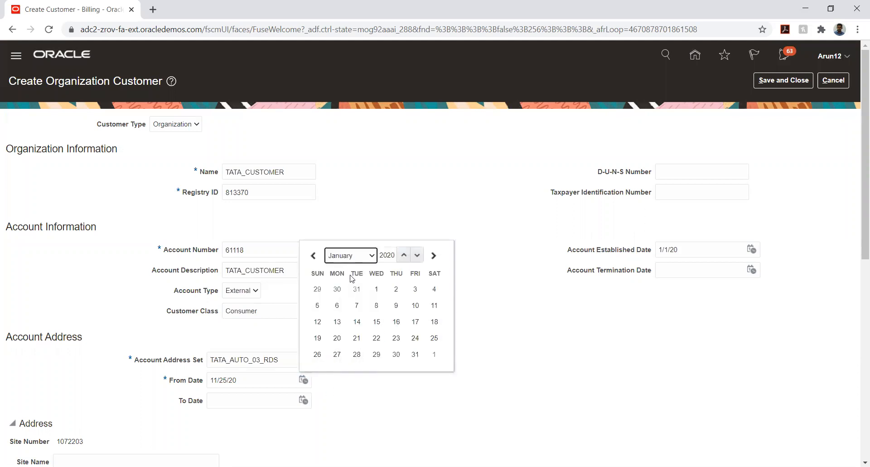
- Set the account address's From Date to 1/1/20
{"action": "left_click", "coordinate": [376, 289]}
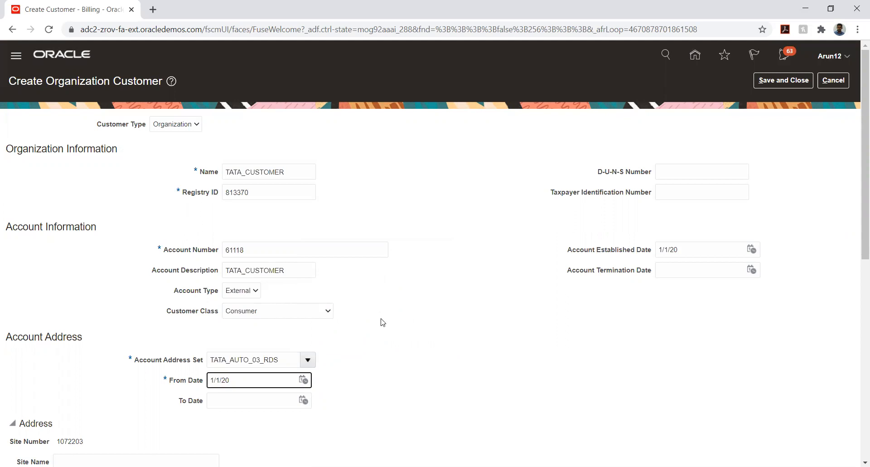
{"action": "left_click", "coordinate": [480, 272]}
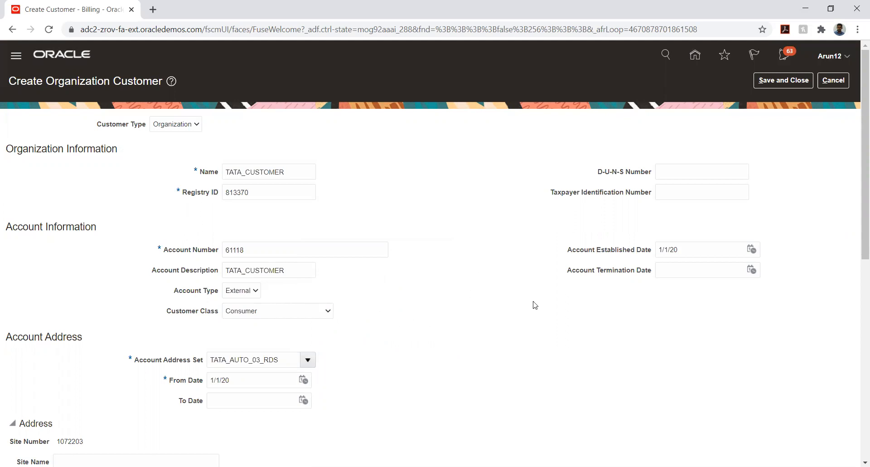
- Enter SITE ONE as the site name and ADD1 as the first address line
{"action": "scroll", "coordinate": [531, 236], "scroll_direction": "down", "scroll_amount": 5}
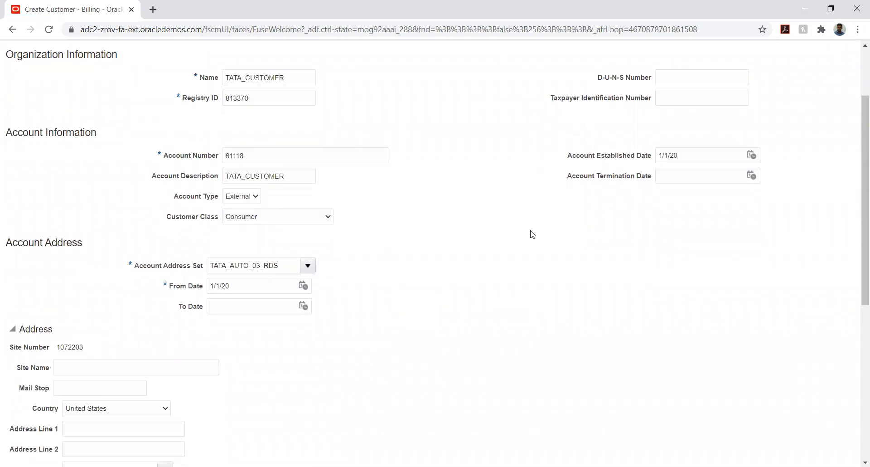
{"action": "scroll", "coordinate": [532, 237], "scroll_direction": "down", "scroll_amount": 1}
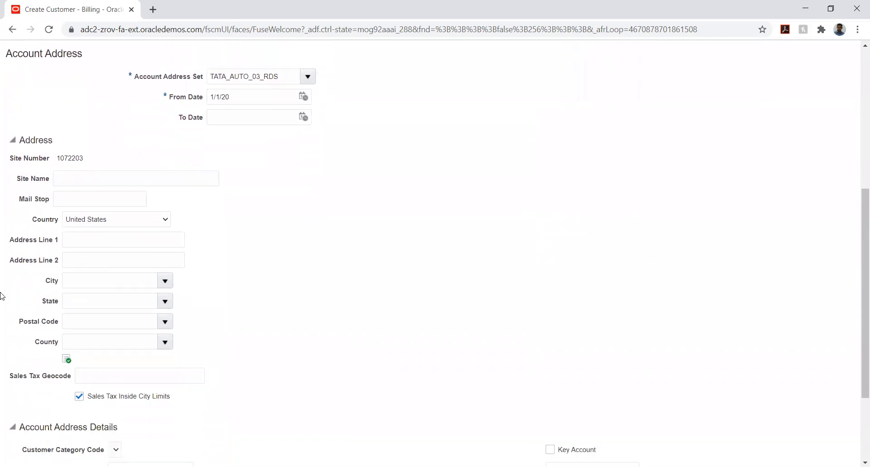
{"action": "left_click", "coordinate": [146, 178]}
{"action": "type", "text": "SITE ONE"}
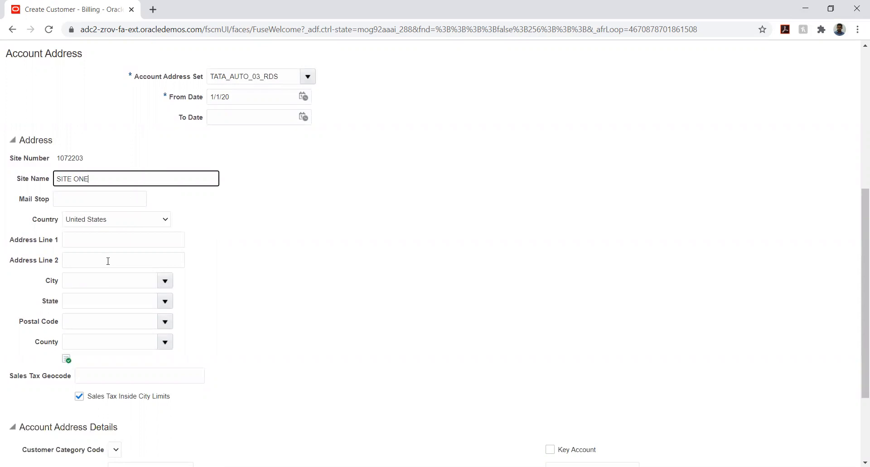
{"action": "left_click", "coordinate": [101, 240]}
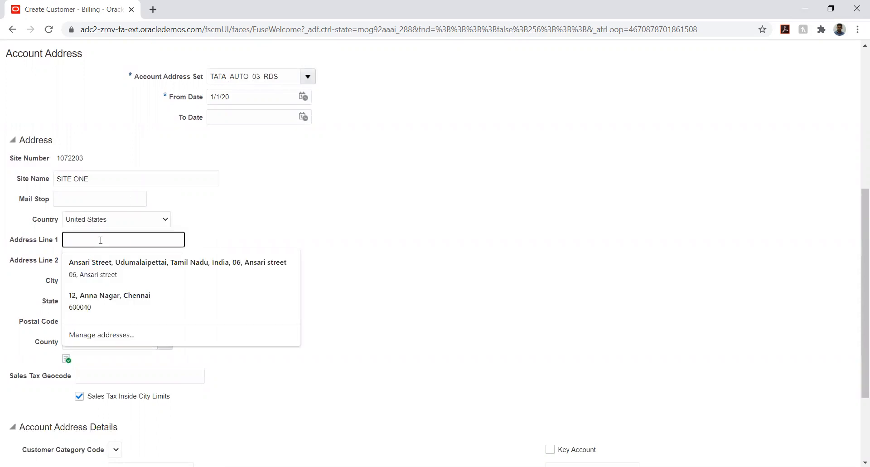
{"action": "type", "text": "ADD"}
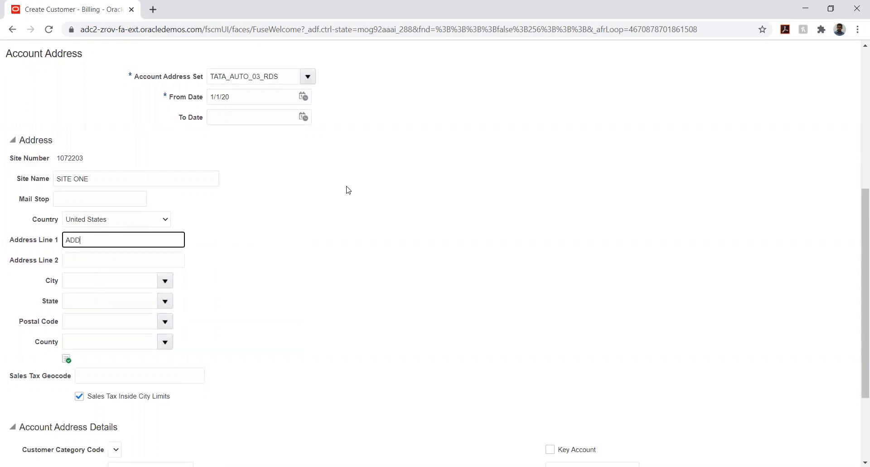
{"action": "type", "text": "1"}
- Search the postal codes for 10001 and select the Manhattan, New York, New York entry for the address
{"action": "left_click", "coordinate": [165, 322]}
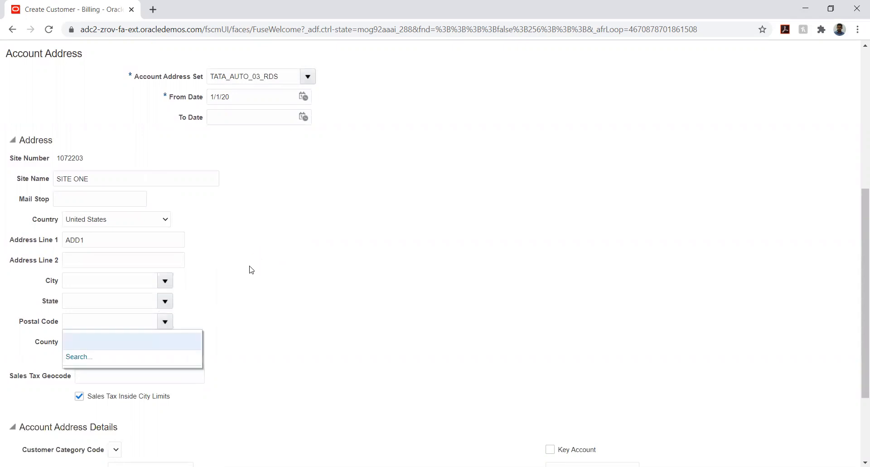
{"action": "left_click", "coordinate": [73, 357]}
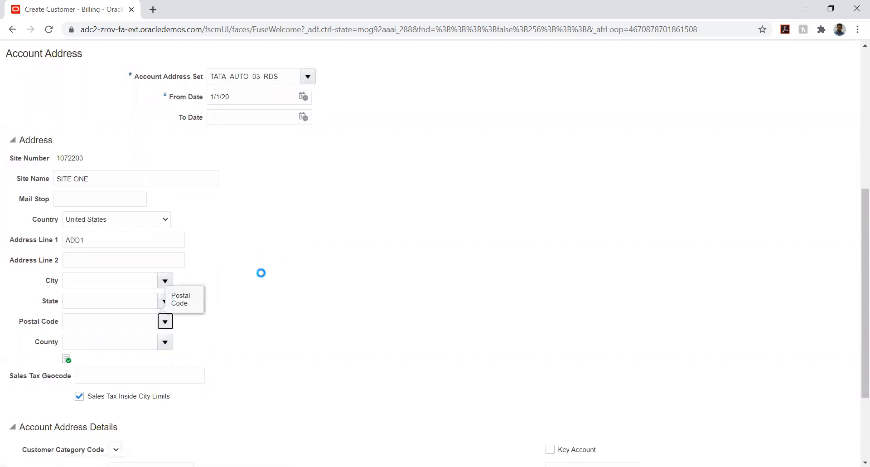
{"action": "left_click", "coordinate": [401, 228]}
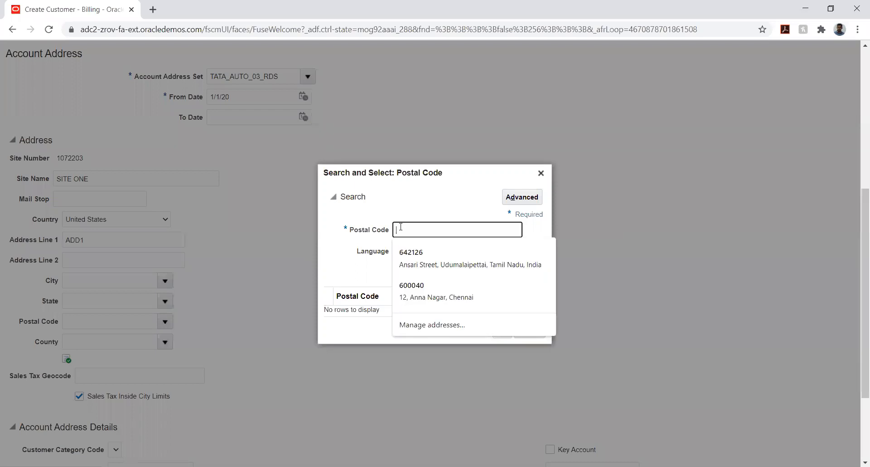
{"action": "type", "text": "10001"}
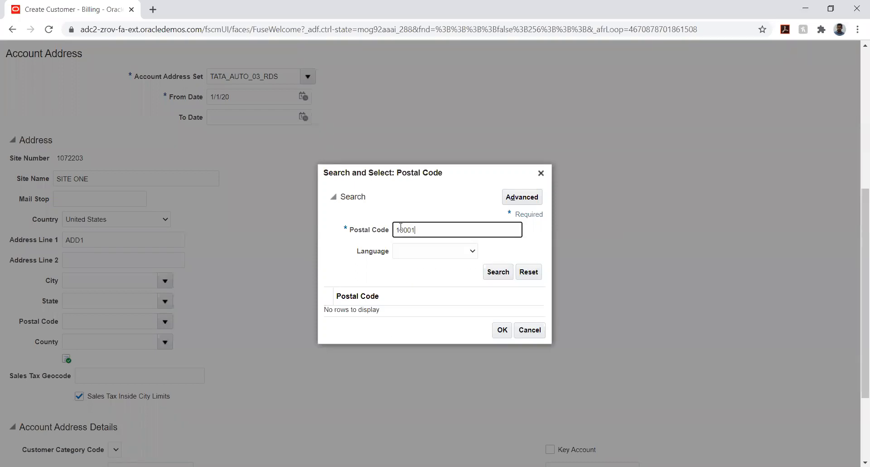
{"action": "key", "text": "Return"}
{"action": "double_click", "coordinate": [365, 307]}
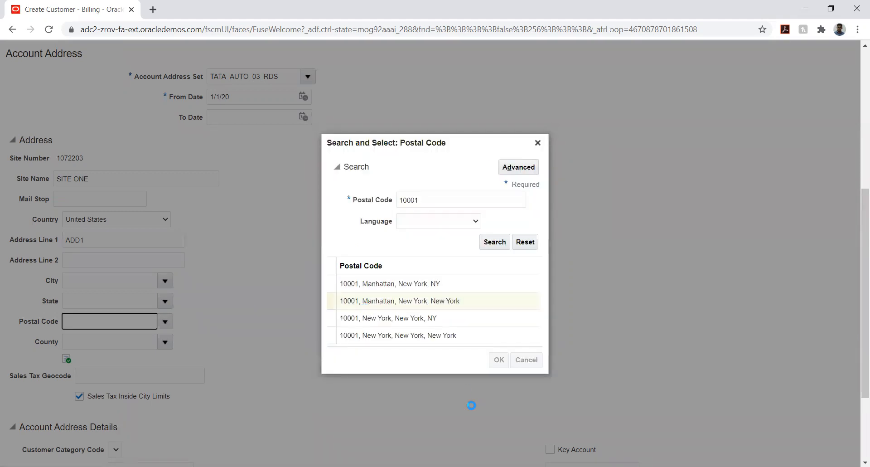
{"action": "left_click", "coordinate": [279, 313]}
- Add an address purpose with From Date 1/1/20 and purpose Bill to
{"action": "scroll", "coordinate": [272, 304], "scroll_direction": "down", "scroll_amount": 1}
{"action": "scroll", "coordinate": [274, 308], "scroll_direction": "down", "scroll_amount": 3}
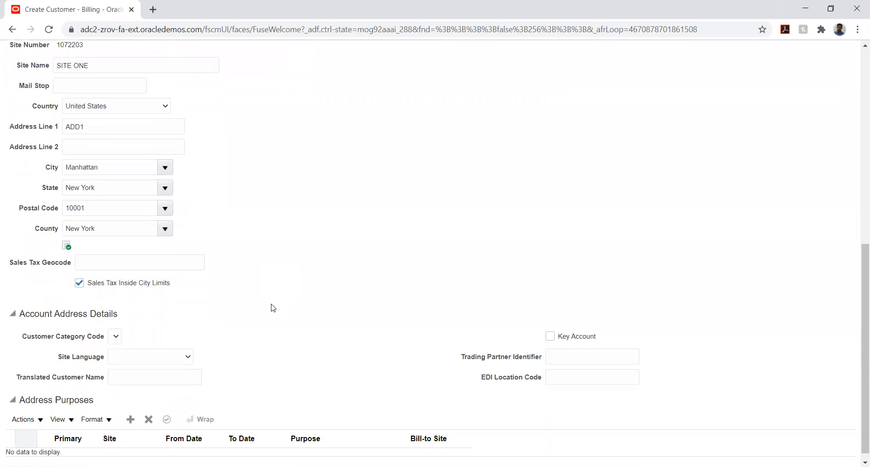
{"action": "left_click", "coordinate": [130, 409]}
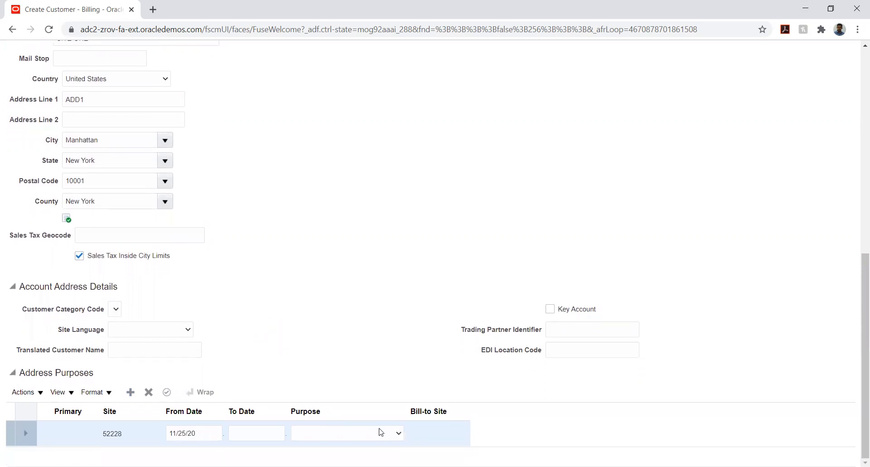
{"action": "left_click", "coordinate": [213, 434]}
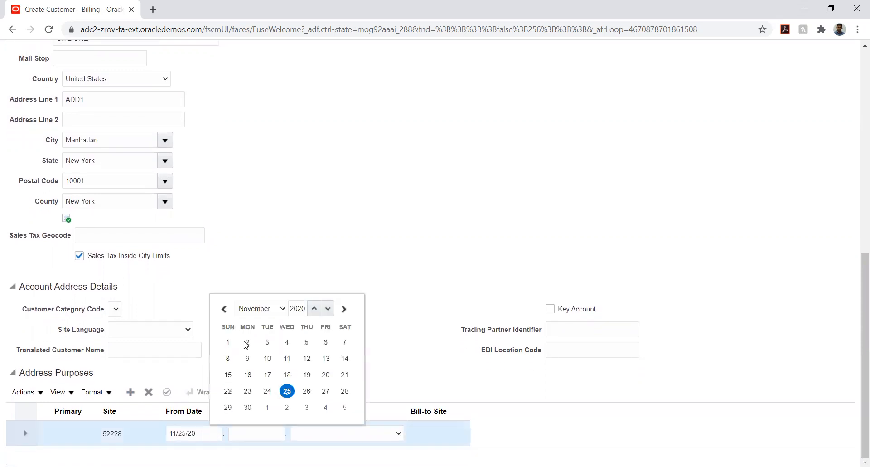
{"action": "left_click", "coordinate": [255, 308]}
{"action": "left_click", "coordinate": [255, 320]}
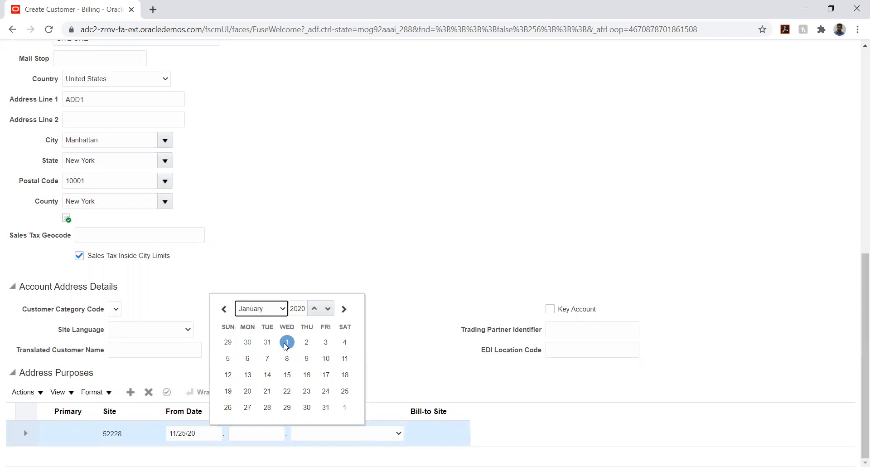
{"action": "left_click", "coordinate": [288, 342]}
{"action": "left_click", "coordinate": [355, 438]}
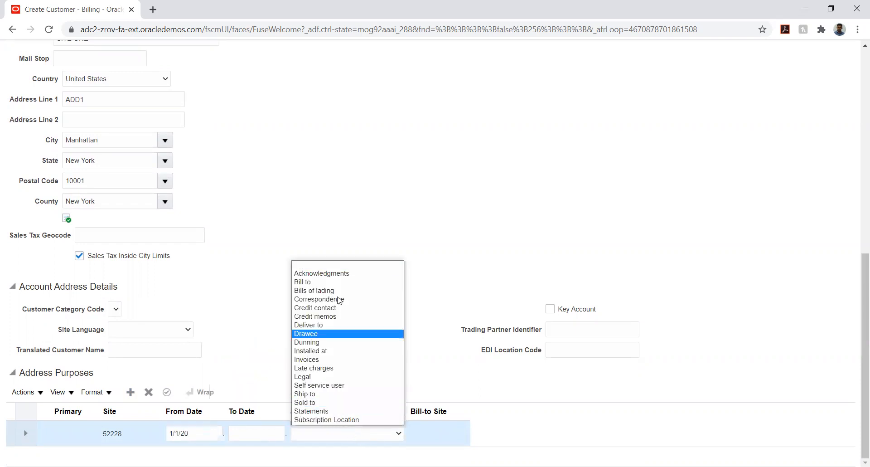
{"action": "left_click", "coordinate": [327, 282]}
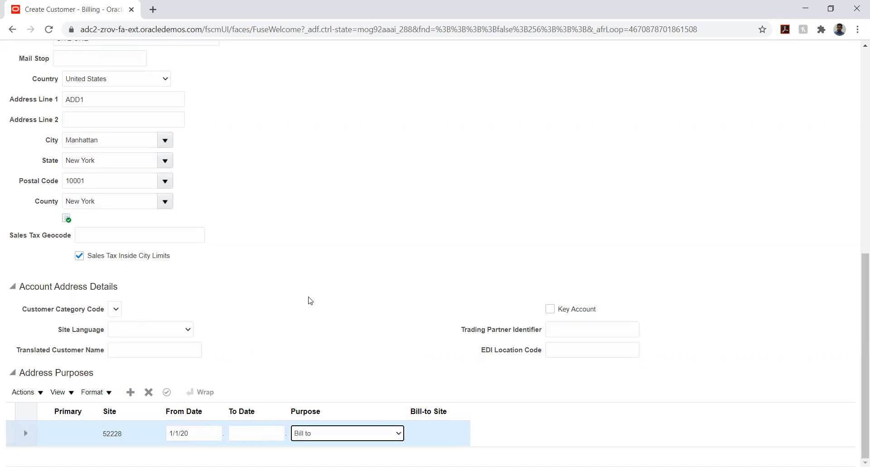
- Add a second address purpose, Ship to, with From Date 1/1/20, and assign the ADD1 address as its bill-to site
{"action": "scroll", "coordinate": [390, 298], "scroll_direction": "up", "scroll_amount": 10}
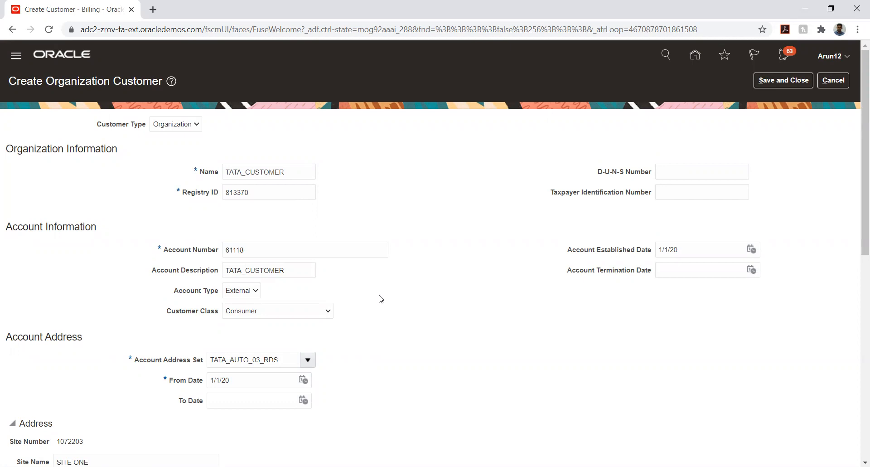
{"action": "scroll", "coordinate": [397, 303], "scroll_direction": "down", "scroll_amount": 10}
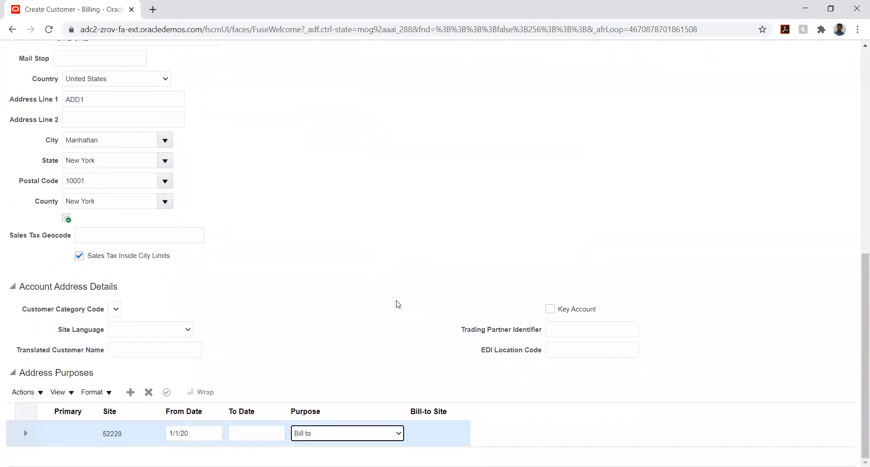
{"action": "left_click", "coordinate": [129, 395]}
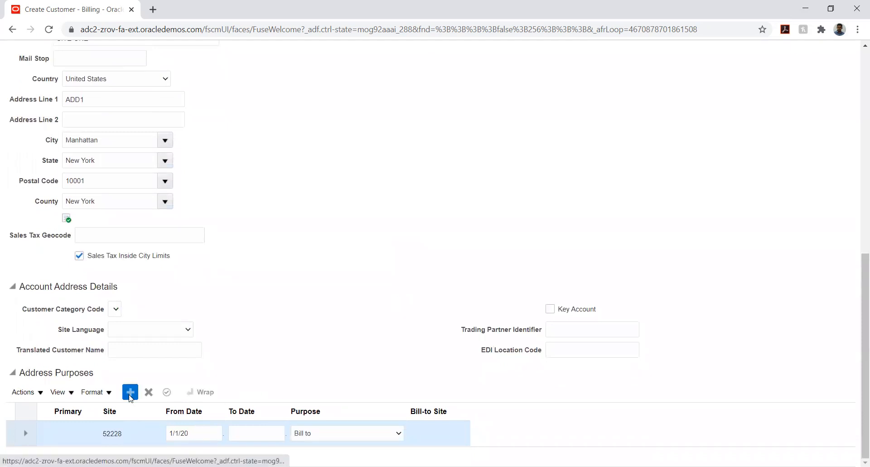
{"action": "left_click", "coordinate": [214, 434]}
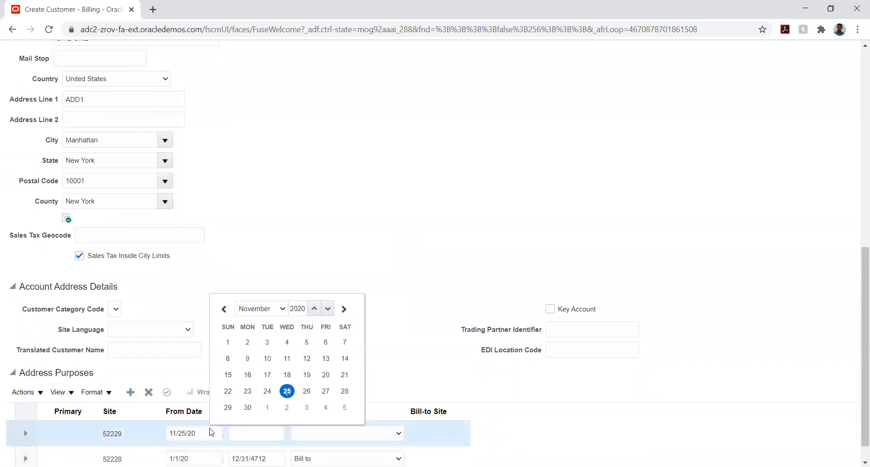
{"action": "left_click", "coordinate": [259, 312]}
{"action": "left_click", "coordinate": [257, 319]}
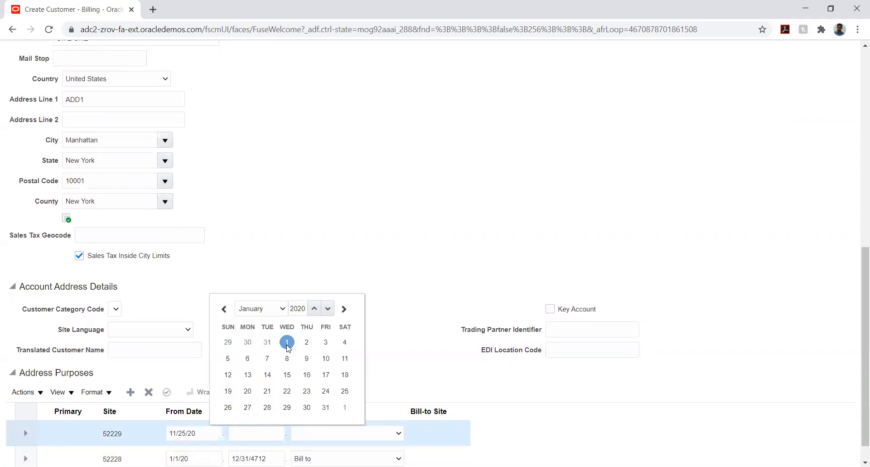
{"action": "left_click", "coordinate": [287, 342]}
{"action": "left_click", "coordinate": [323, 432]}
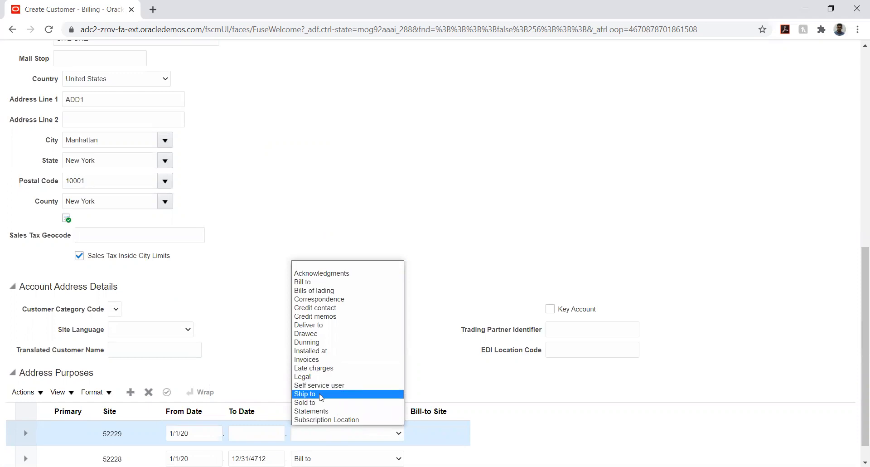
{"action": "left_click", "coordinate": [320, 394]}
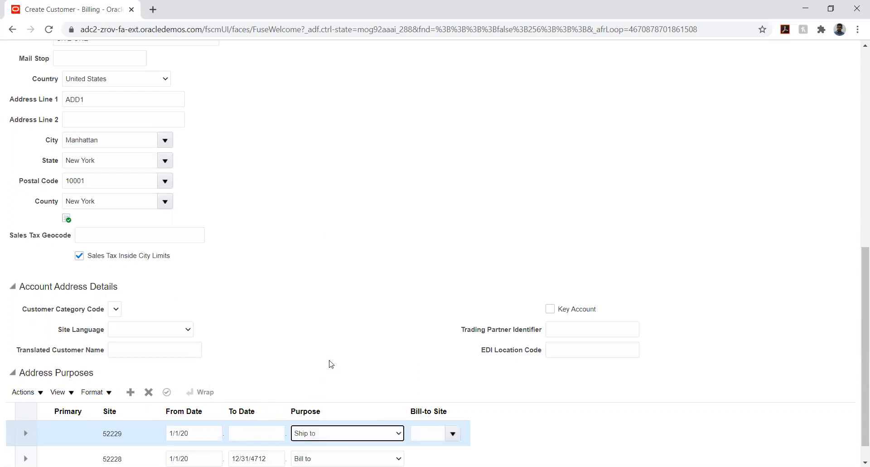
{"action": "left_click", "coordinate": [452, 433]}
{"action": "left_click", "coordinate": [445, 398]}
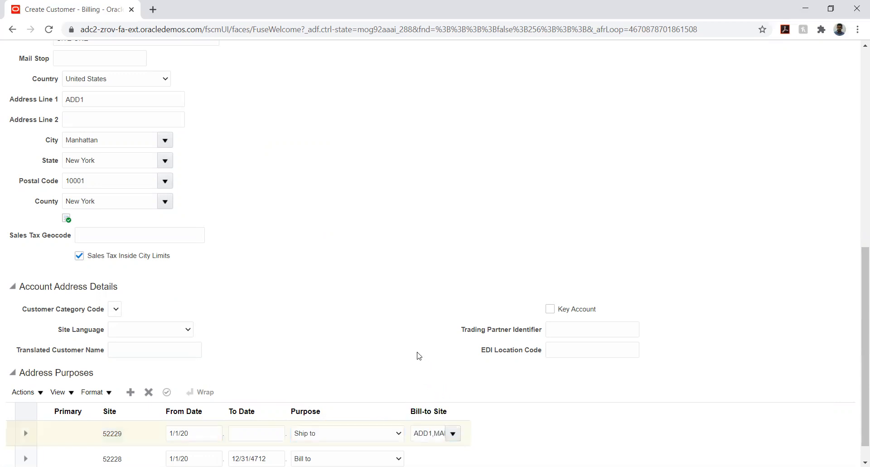
- Review the completed organization customer form and examine the available Customer Type options
{"action": "scroll", "coordinate": [846, 311], "scroll_direction": "up", "scroll_amount": 4}
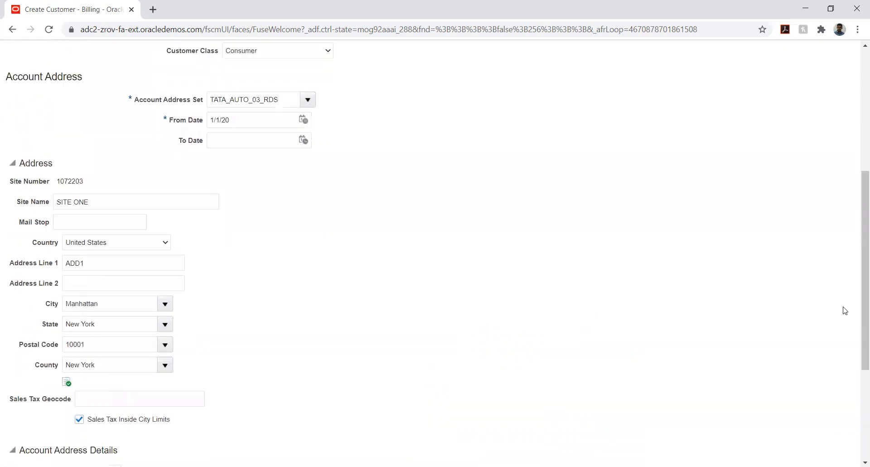
{"action": "scroll", "coordinate": [845, 311], "scroll_direction": "up", "scroll_amount": 6}
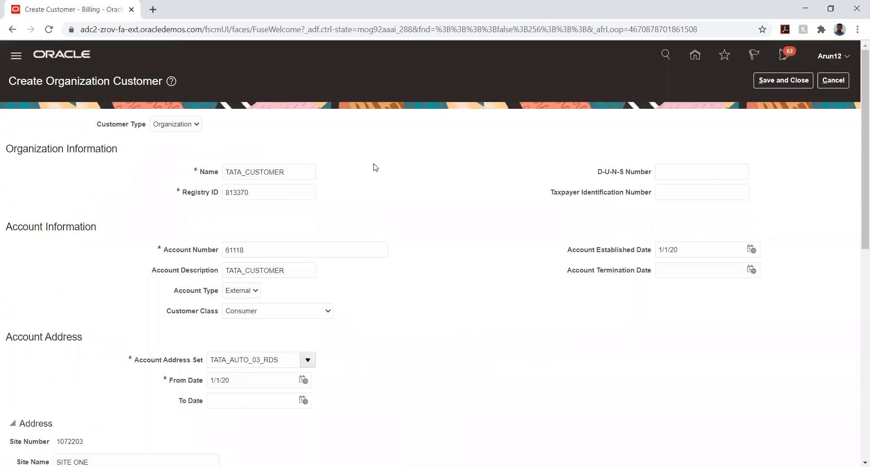
{"action": "left_click", "coordinate": [174, 124]}
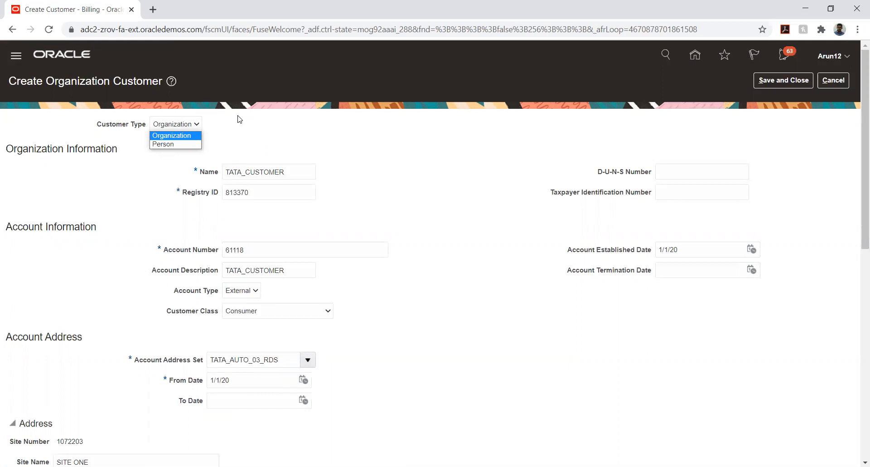
{"action": "left_click", "coordinate": [352, 154]}
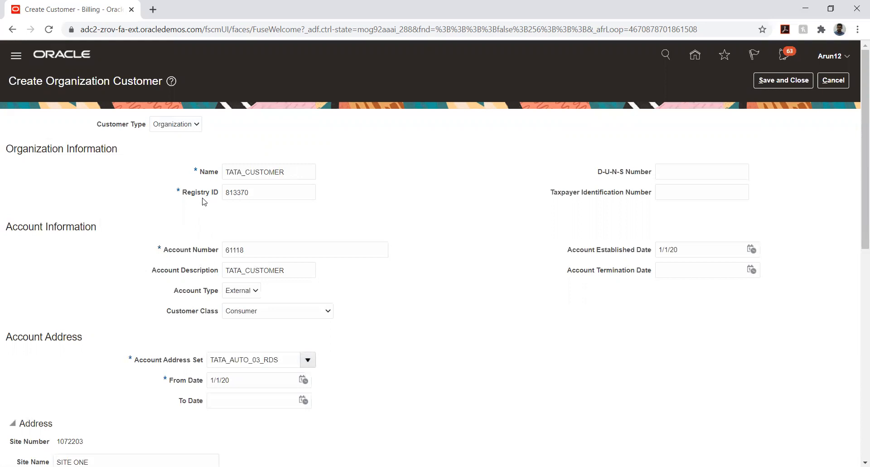
{"action": "left_click", "coordinate": [166, 127]}
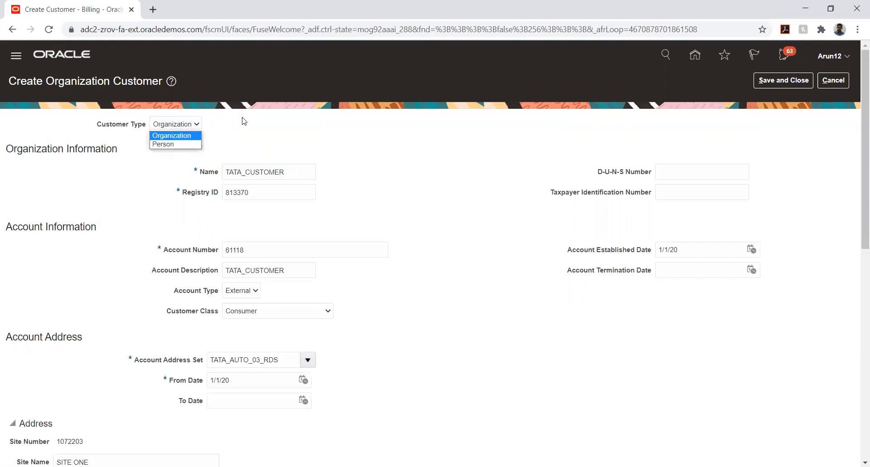
{"action": "key", "text": "alt+Tab"}
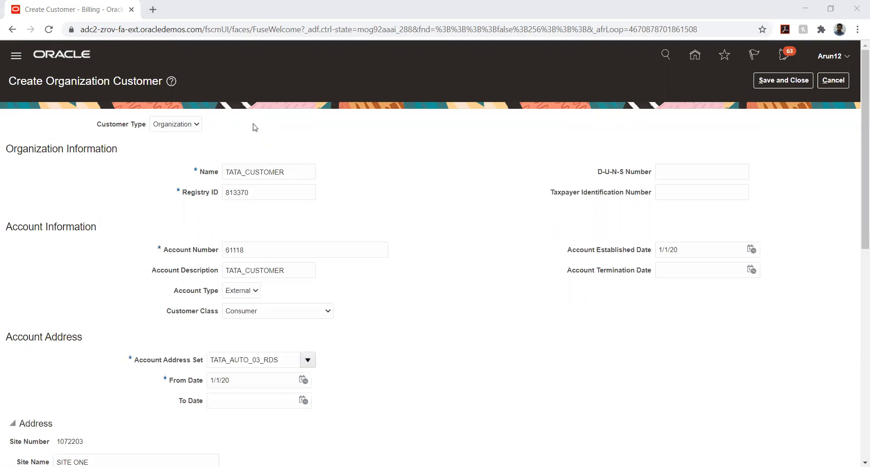
{"action": "left_click", "coordinate": [490, 265]}
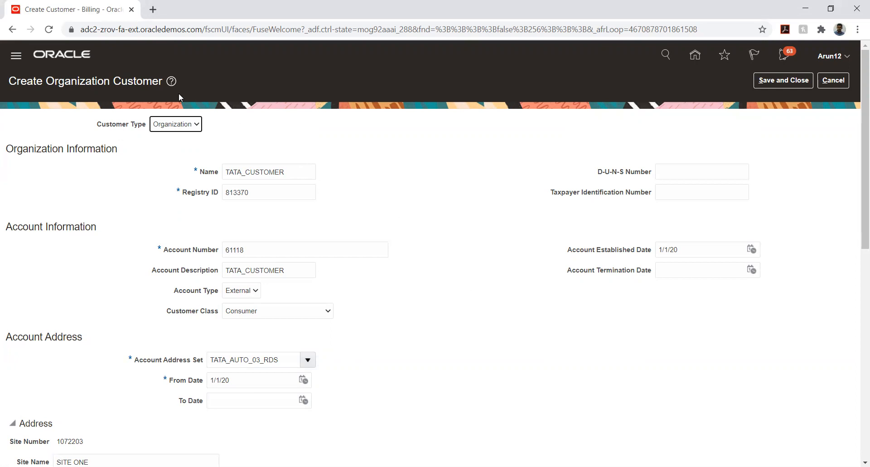
{"action": "left_click", "coordinate": [171, 127]}
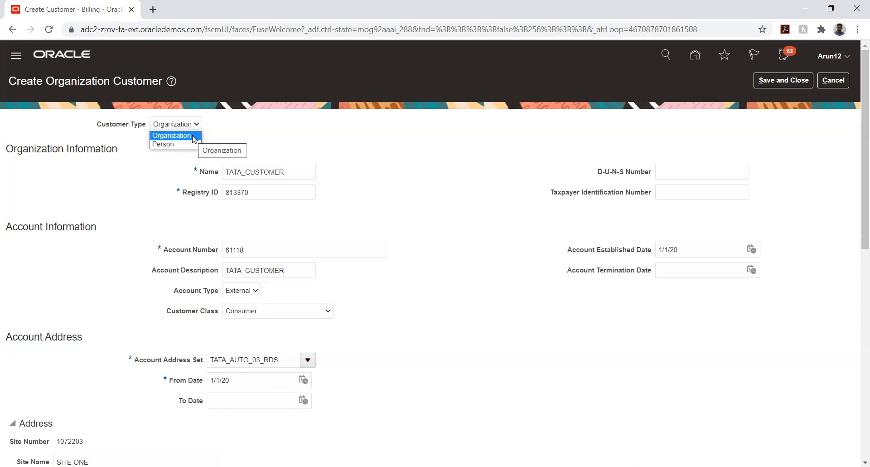
{"action": "left_click", "coordinate": [276, 141]}
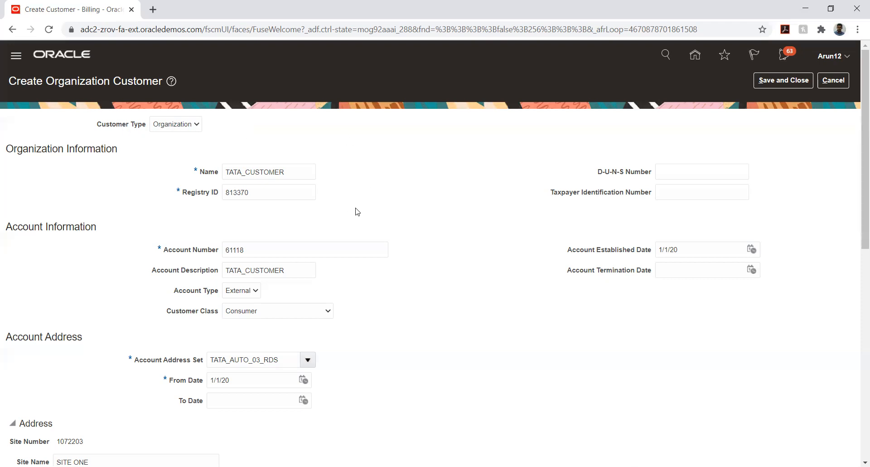
- Examine the available Account Type and Customer Class options in the account information without changing the selections
{"action": "scroll", "coordinate": [419, 201], "scroll_direction": "down", "scroll_amount": 1}
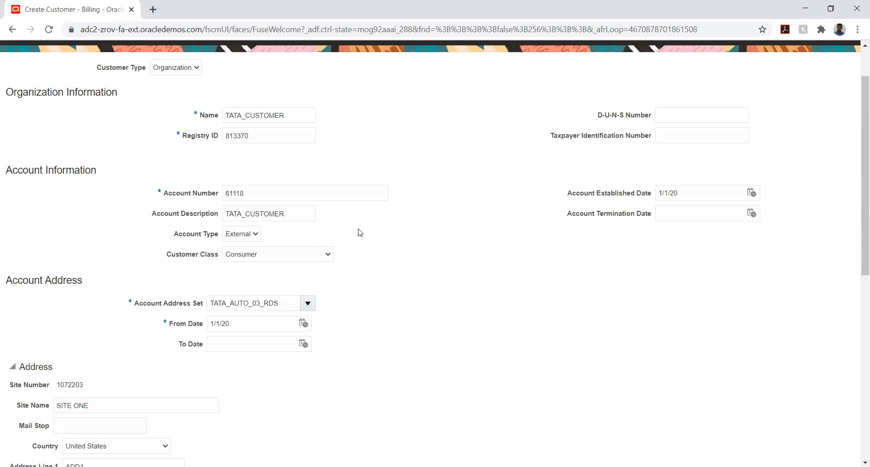
{"action": "left_click", "coordinate": [239, 237]}
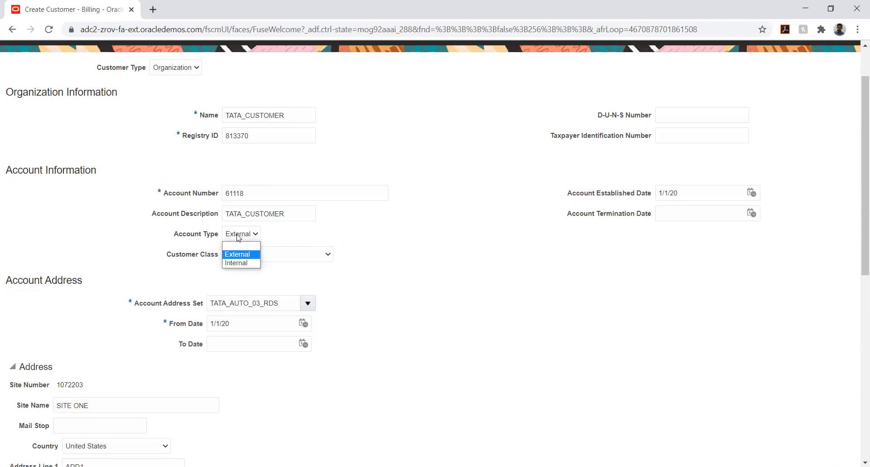
{"action": "left_click", "coordinate": [294, 238]}
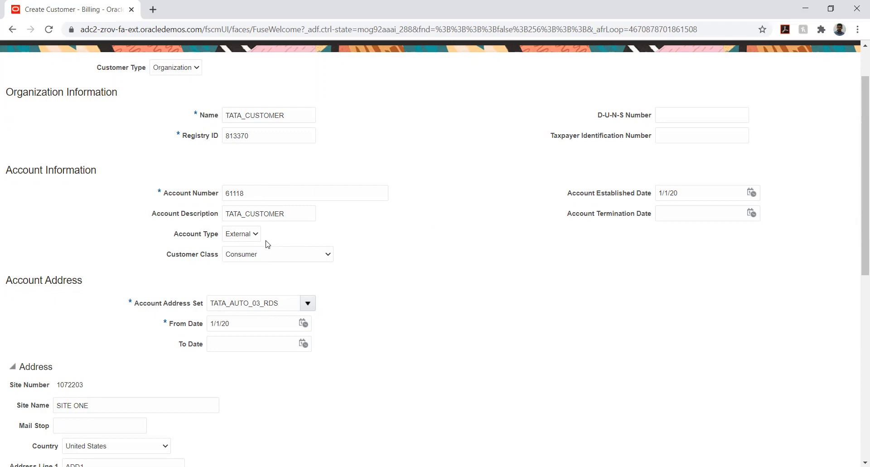
{"action": "left_click", "coordinate": [246, 237]}
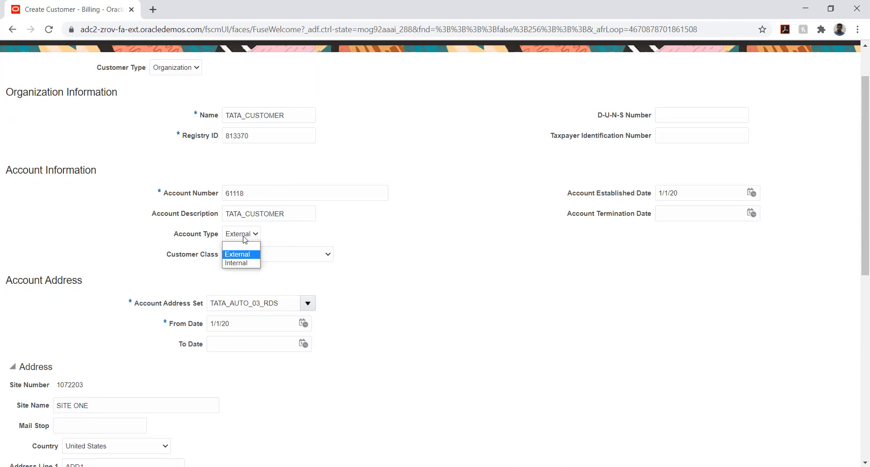
{"action": "left_click", "coordinate": [356, 231]}
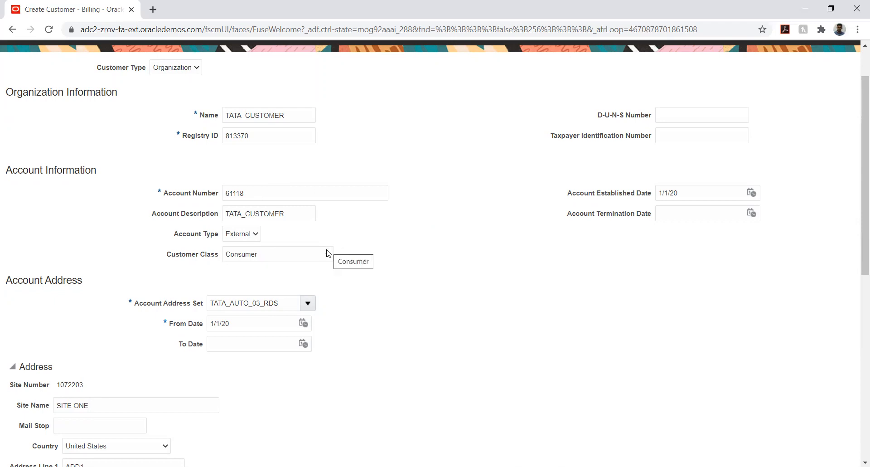
{"action": "left_click", "coordinate": [255, 235]}
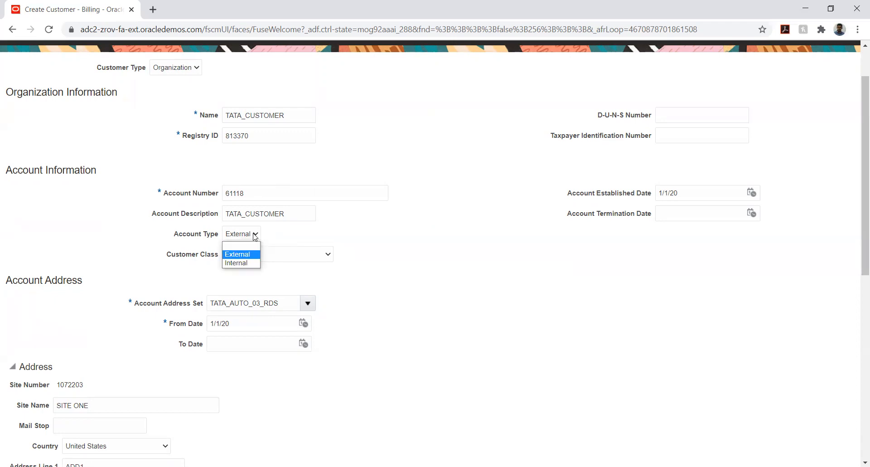
{"action": "left_click", "coordinate": [319, 234]}
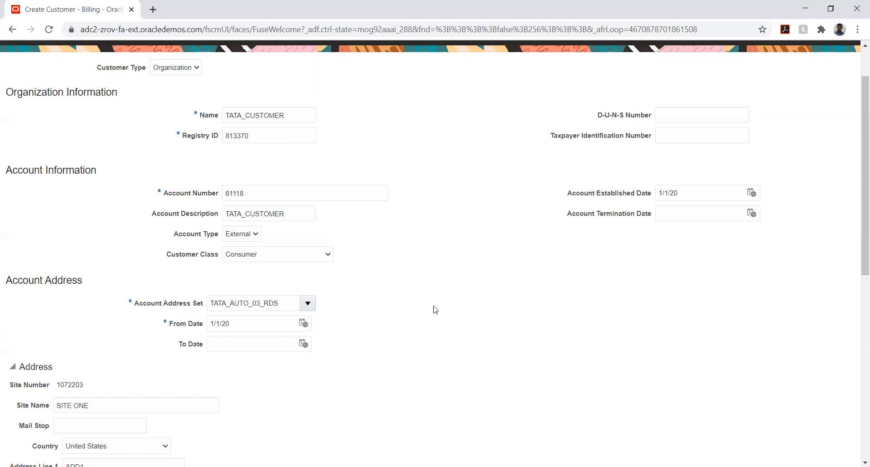
{"action": "left_click", "coordinate": [269, 255]}
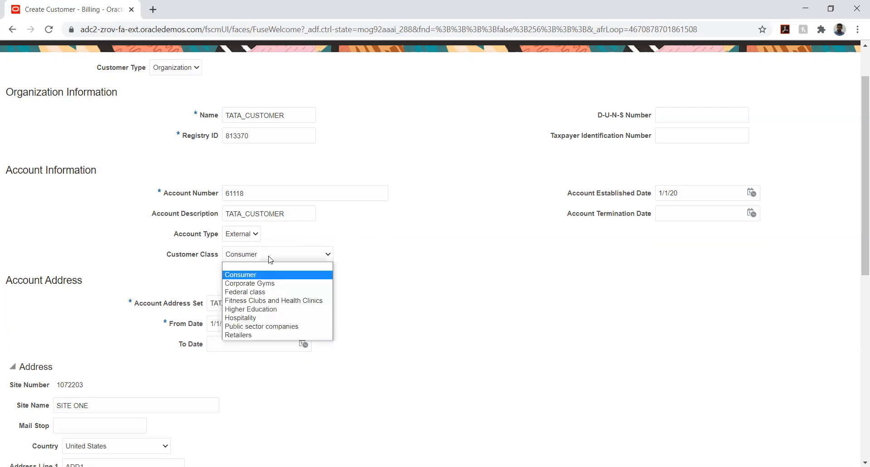
{"action": "left_click", "coordinate": [443, 261]}
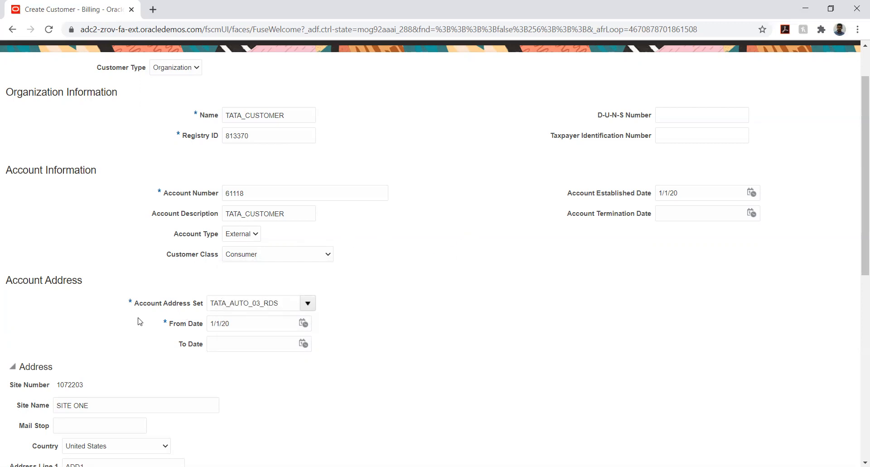
- Search the account address sets for the reference data set codes COMMON and ENTERP, and close the search without selecting a set
{"action": "scroll", "coordinate": [138, 319], "scroll_direction": "down", "scroll_amount": 1}
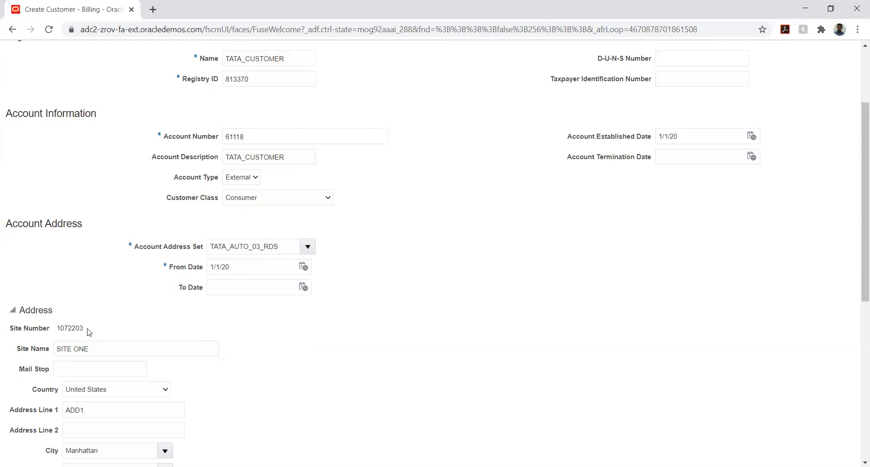
{"action": "scroll", "coordinate": [91, 341], "scroll_direction": "down", "scroll_amount": 2}
{"action": "scroll", "coordinate": [93, 342], "scroll_direction": "up", "scroll_amount": 5}
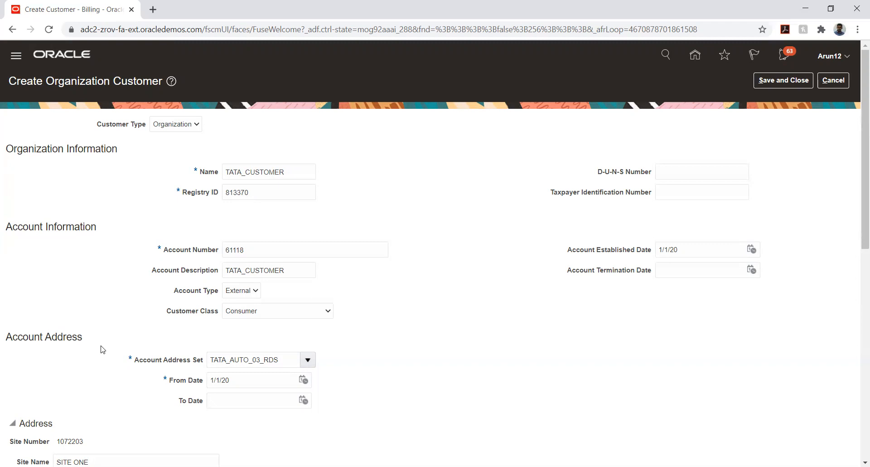
{"action": "left_click", "coordinate": [308, 359]}
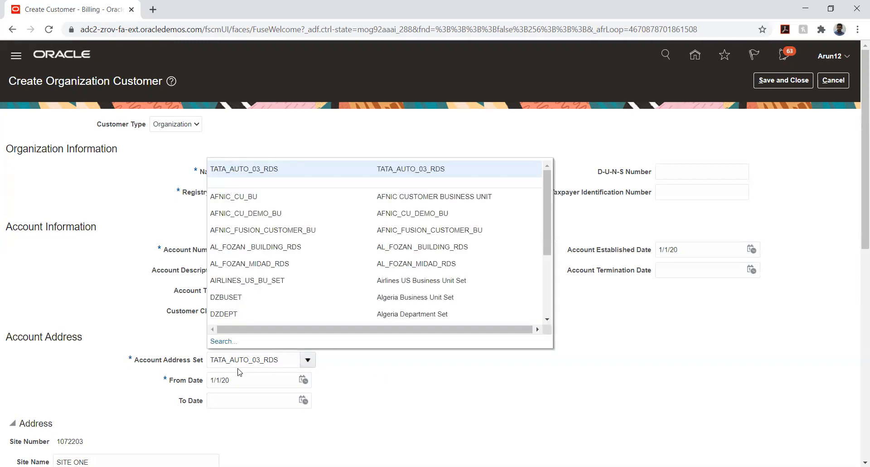
{"action": "left_click", "coordinate": [222, 341]}
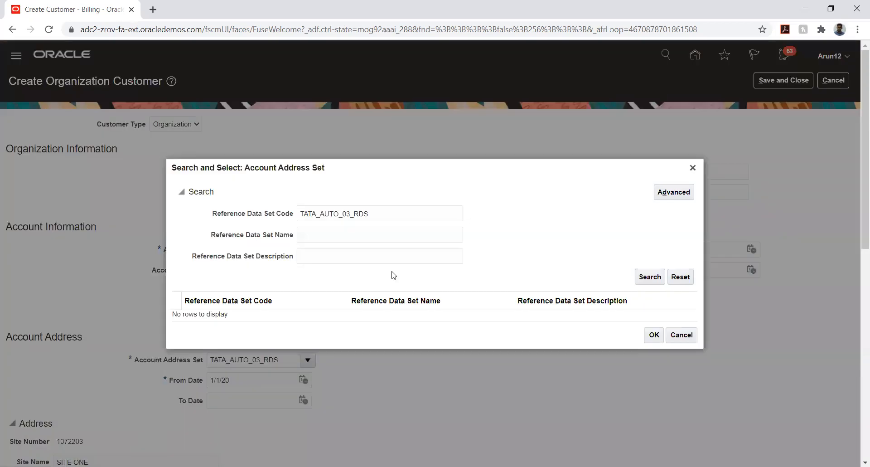
{"action": "double_click", "coordinate": [385, 212]}
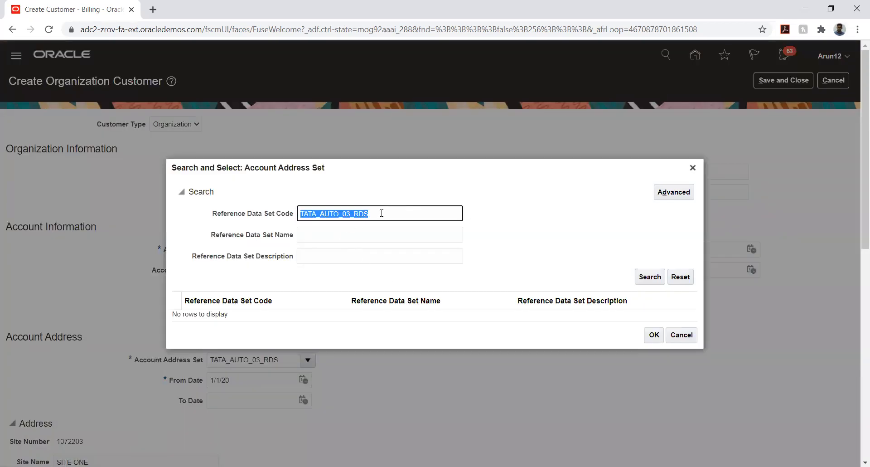
{"action": "type", "text": "COMMON"}
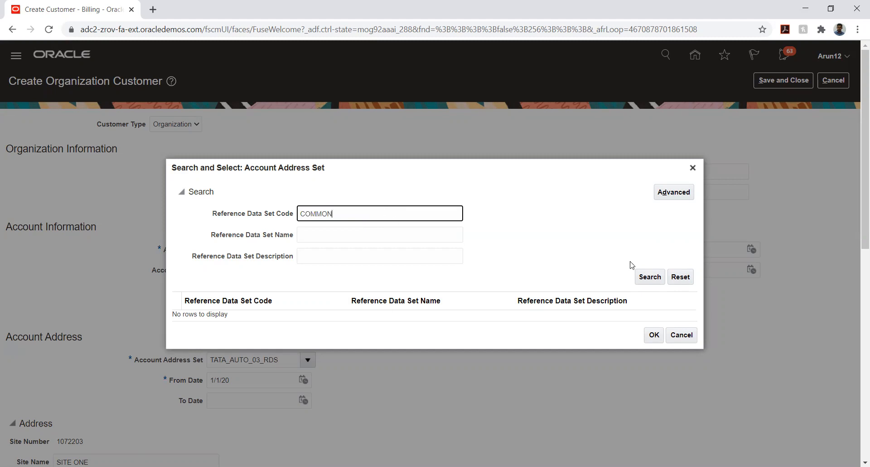
{"action": "left_click", "coordinate": [650, 276]}
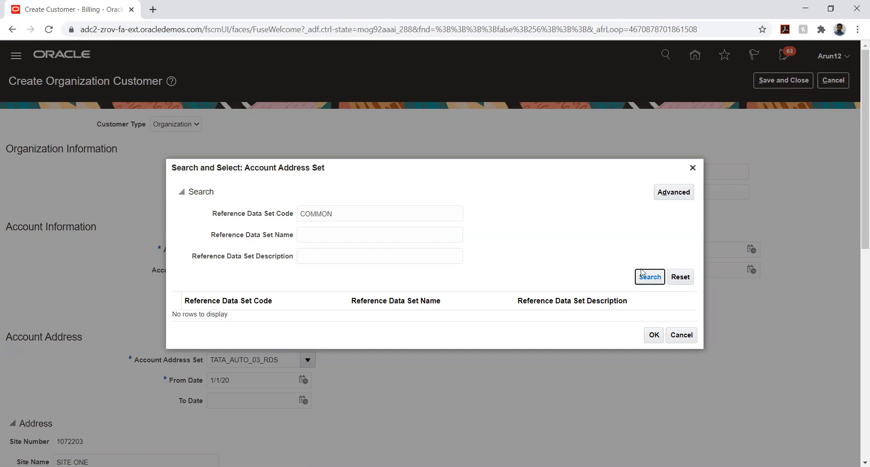
{"action": "double_click", "coordinate": [365, 212]}
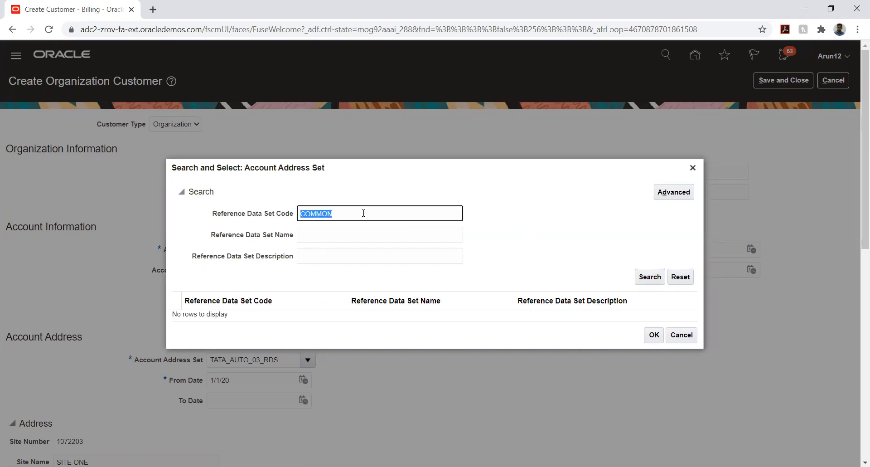
{"action": "type", "text": "ENTERP"}
{"action": "key", "text": "Return"}
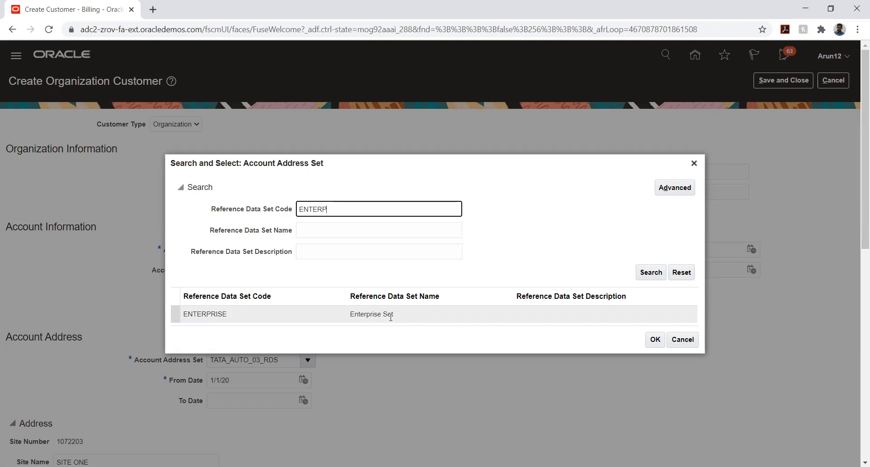
{"action": "left_click", "coordinate": [683, 341]}
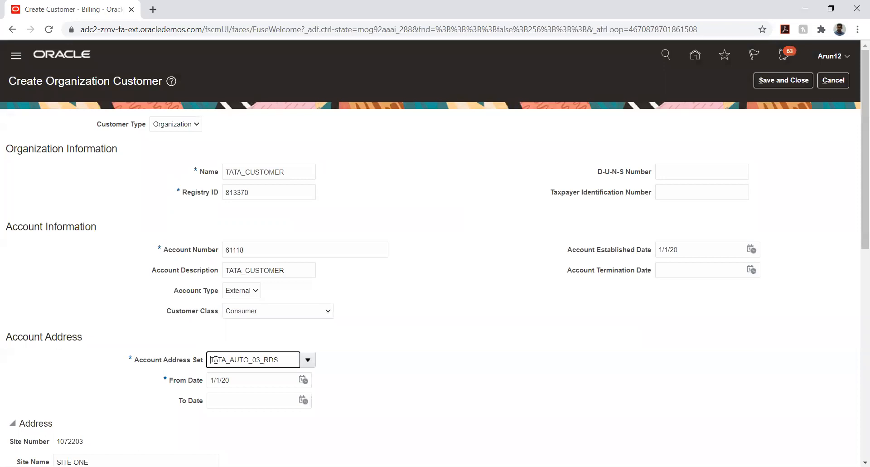
{"action": "left_click", "coordinate": [412, 368]}
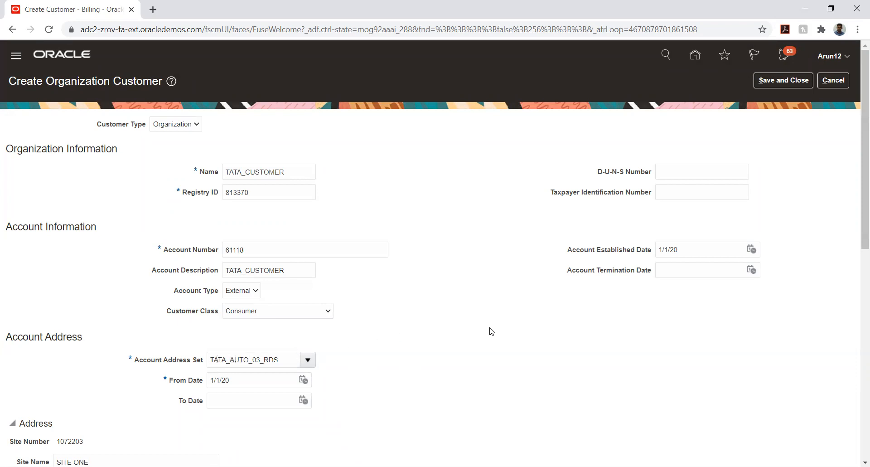
- Review the site address details and address purposes, and examine the available Purpose options for the Ship to row
{"action": "scroll", "coordinate": [424, 324], "scroll_direction": "down", "scroll_amount": 3}
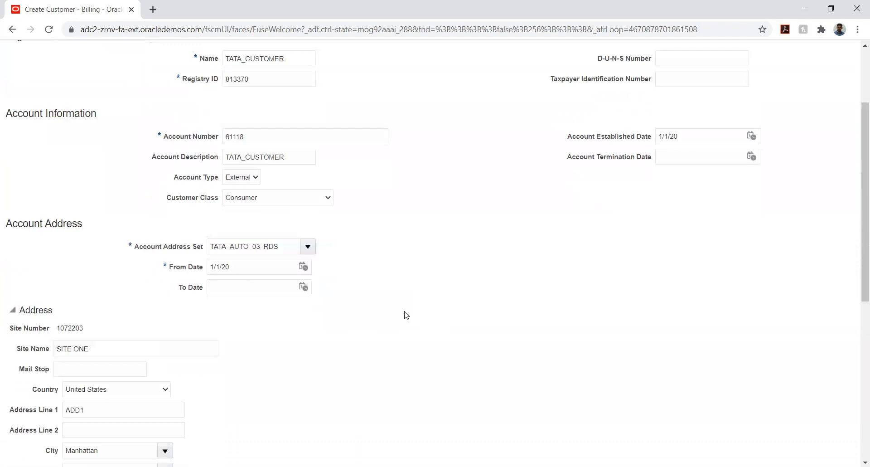
{"action": "scroll", "coordinate": [403, 313], "scroll_direction": "down", "scroll_amount": 3}
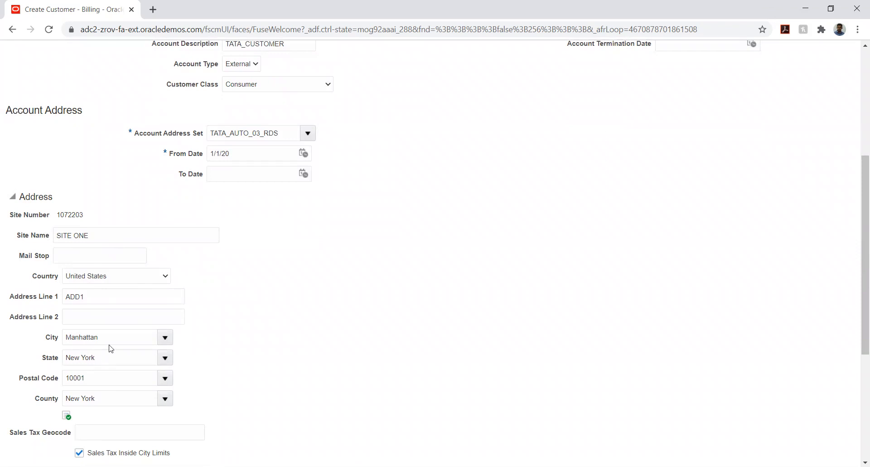
{"action": "scroll", "coordinate": [286, 345], "scroll_direction": "down", "scroll_amount": 2}
{"action": "scroll", "coordinate": [286, 345], "scroll_direction": "down", "scroll_amount": 5}
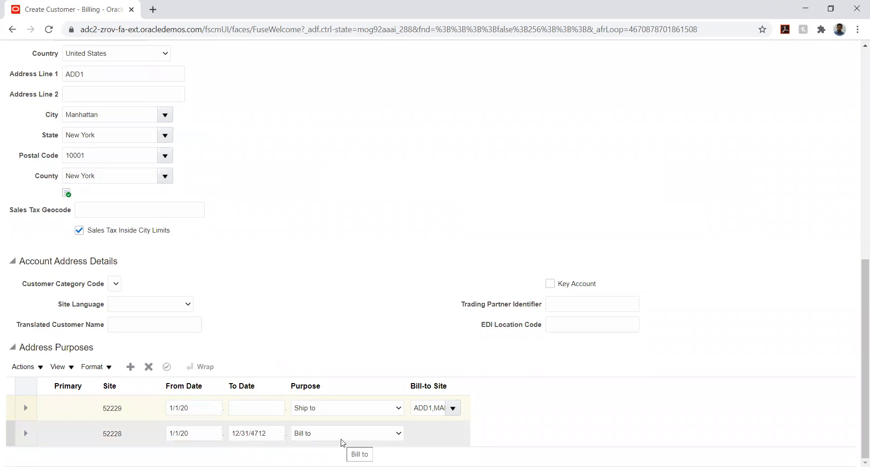
{"action": "left_click", "coordinate": [337, 410]}
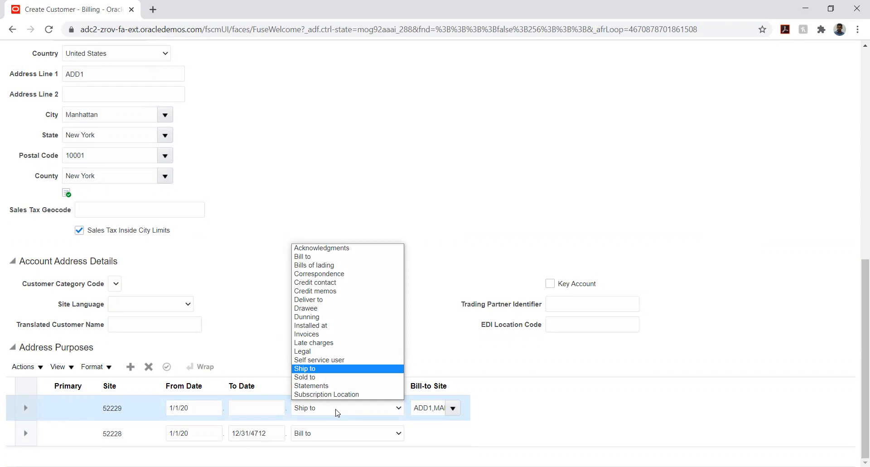
{"action": "left_click", "coordinate": [573, 350]}
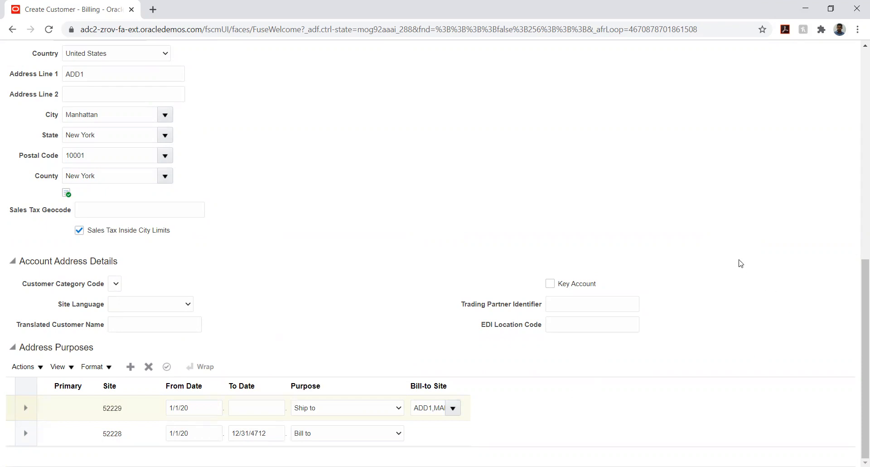
- Copy the organization name TATA_CUSTOMER and try to save and close the new customer
{"action": "scroll", "coordinate": [741, 263], "scroll_direction": "up", "scroll_amount": 10}
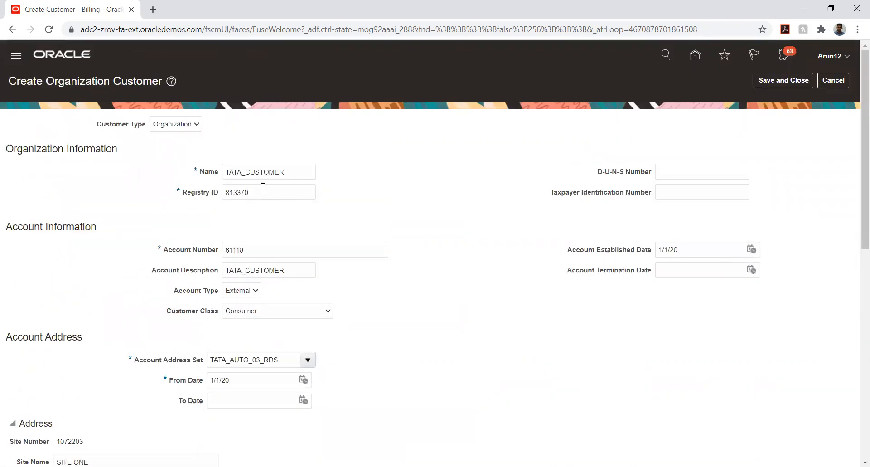
{"action": "left_click", "coordinate": [256, 174]}
{"action": "double_click", "coordinate": [256, 174]}
{"action": "key", "text": "ctrl+c"}
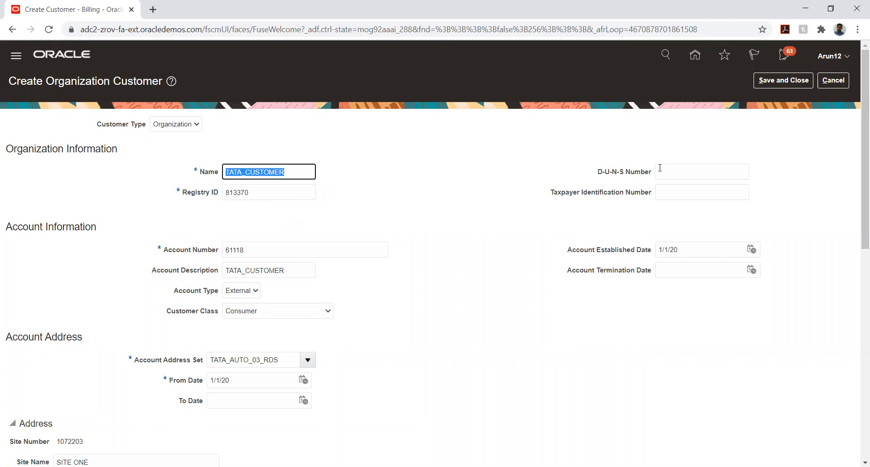
{"action": "left_click", "coordinate": [771, 81]}
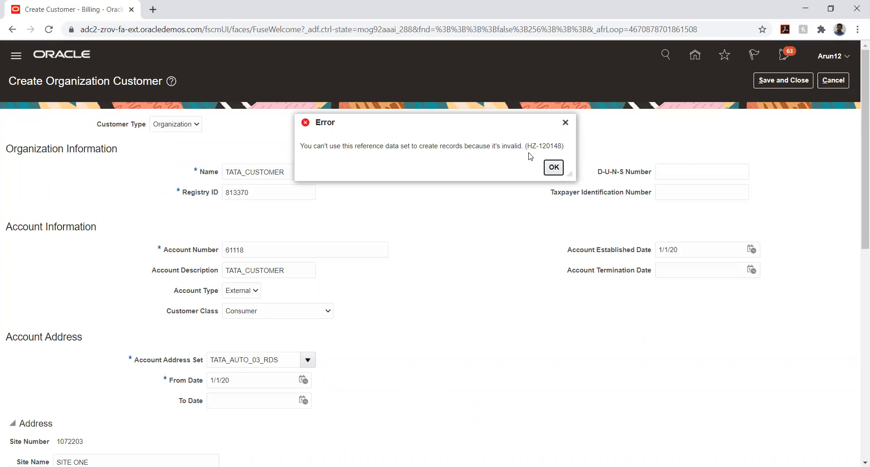
{"action": "left_click", "coordinate": [553, 166]}
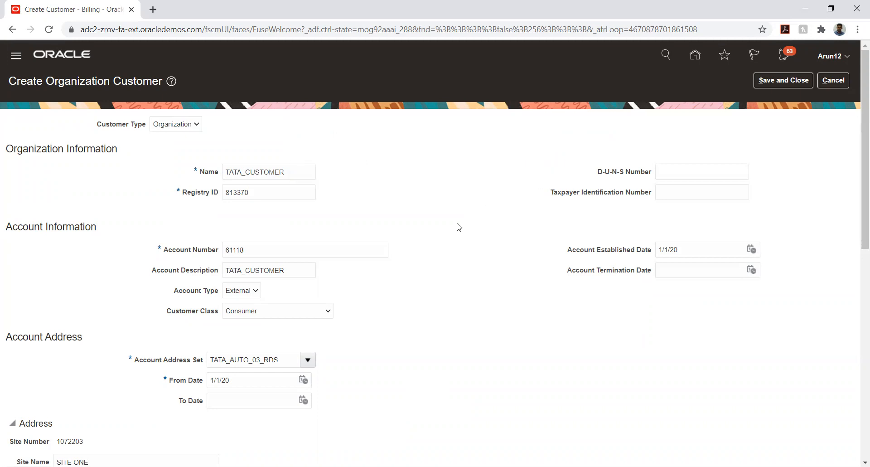
- Reselect TATA_AUTO_03_RDS as the account address set, and save and close the new customer
{"action": "left_click", "coordinate": [309, 360]}
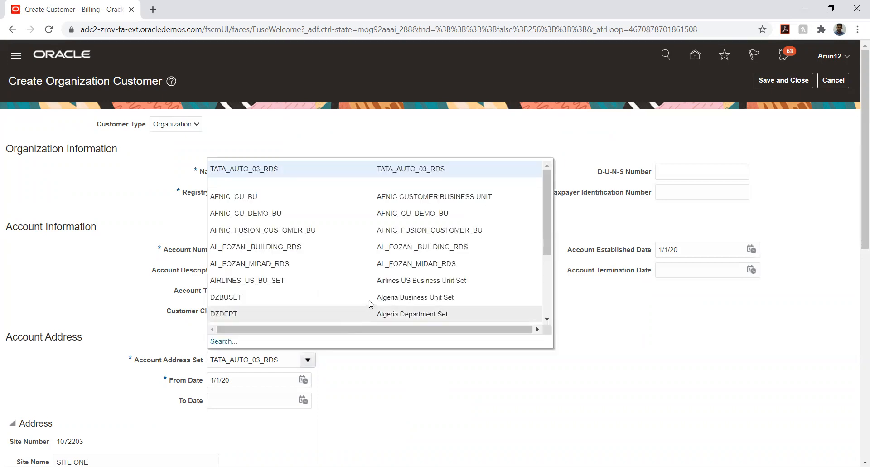
{"action": "left_click", "coordinate": [265, 179]}
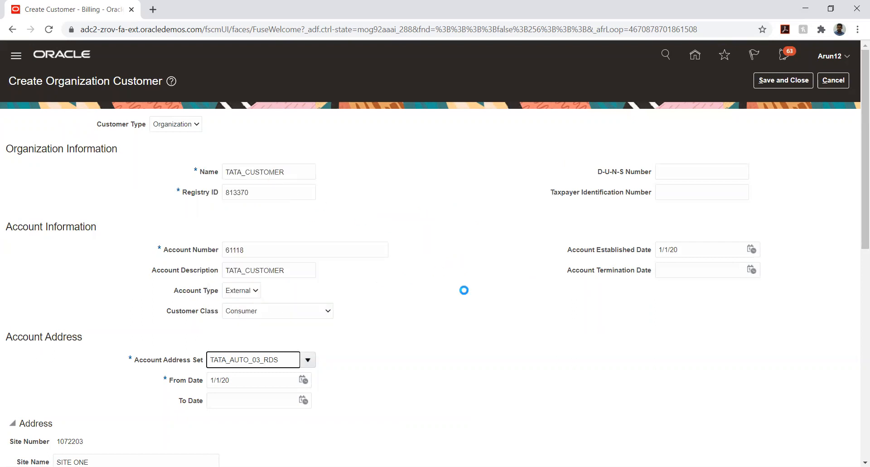
{"action": "left_click", "coordinate": [771, 81]}
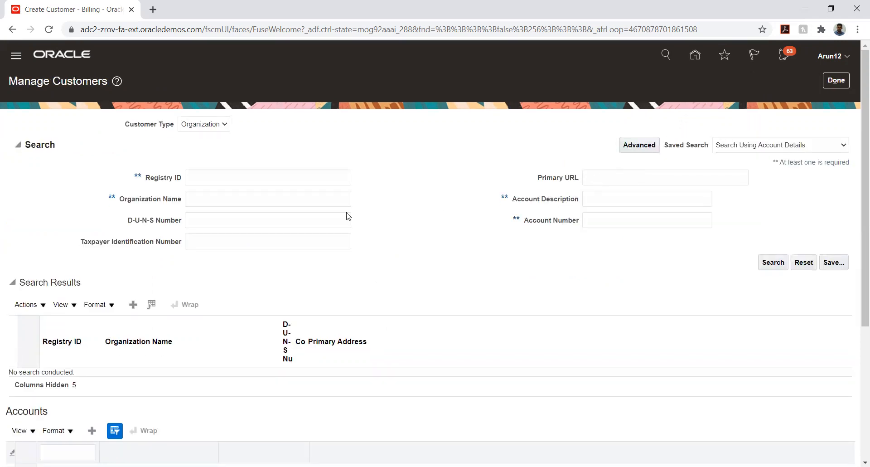
- Search the customers by organization name TATA_CUSTOMER and review the customer's account and site records
{"action": "left_click", "coordinate": [223, 200]}
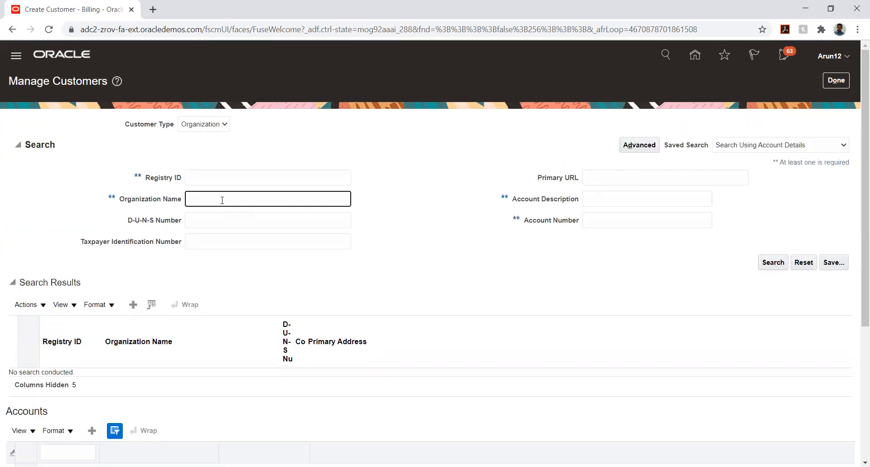
{"action": "key", "text": "ctrl+v"}
{"action": "left_click", "coordinate": [767, 266]}
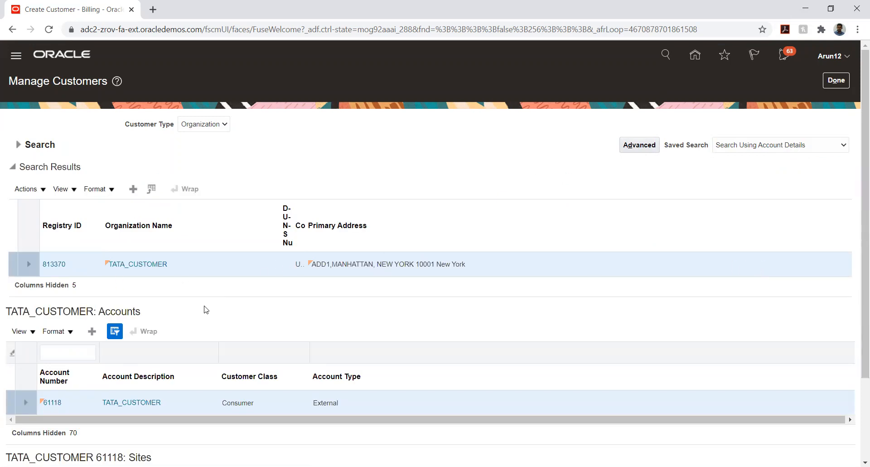
{"action": "scroll", "coordinate": [206, 310], "scroll_direction": "down", "scroll_amount": 2}
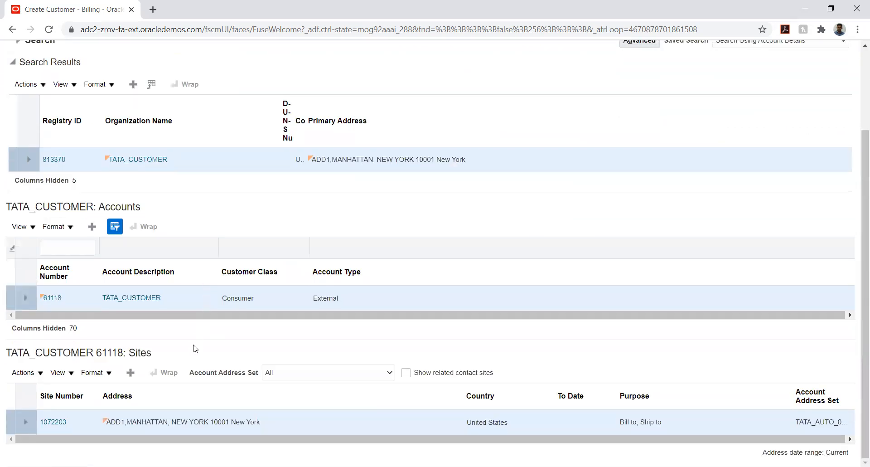
- Open the TATA_CUSTOMER site, create reference accounts for business unit TATA_AUTO_03_BU, and save the site
{"action": "left_click", "coordinate": [58, 421]}
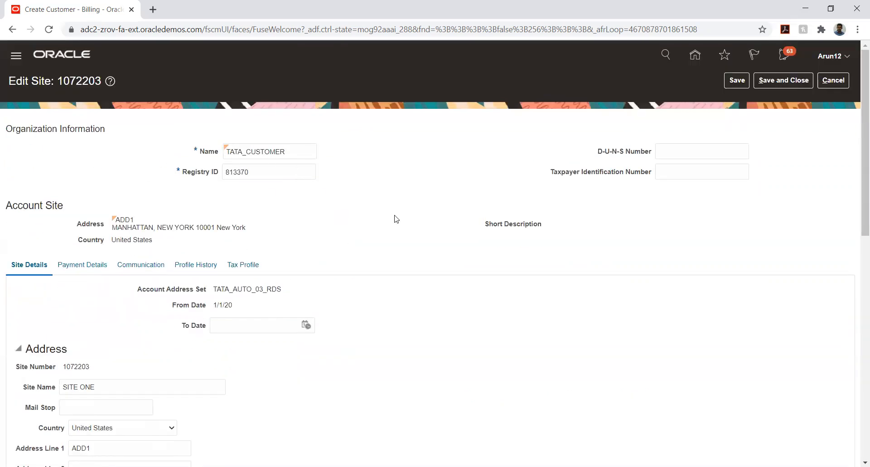
{"action": "scroll", "coordinate": [383, 200], "scroll_direction": "down", "scroll_amount": 3}
{"action": "scroll", "coordinate": [383, 201], "scroll_direction": "down", "scroll_amount": 9}
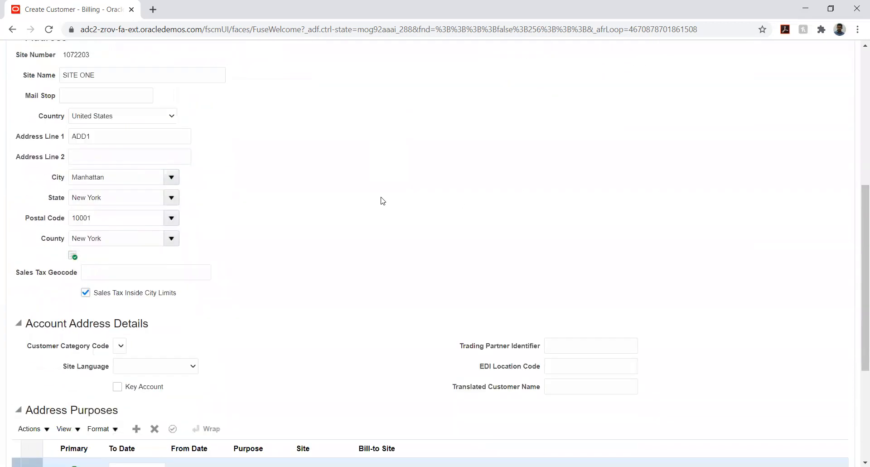
{"action": "scroll", "coordinate": [373, 212], "scroll_direction": "down", "scroll_amount": 2}
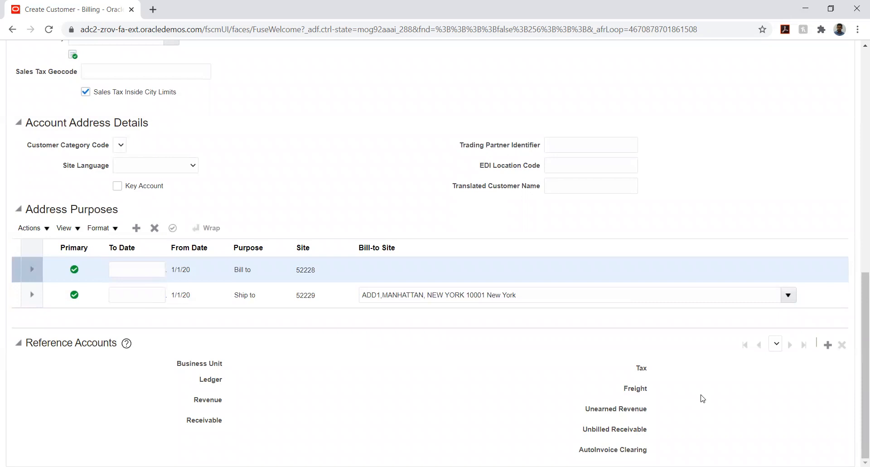
{"action": "left_click", "coordinate": [828, 345]}
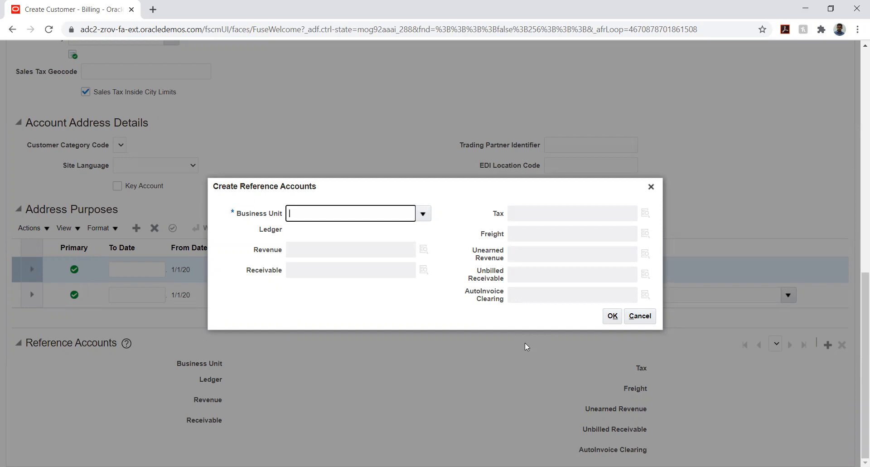
{"action": "left_click", "coordinate": [423, 213]}
{"action": "left_click", "coordinate": [391, 231]}
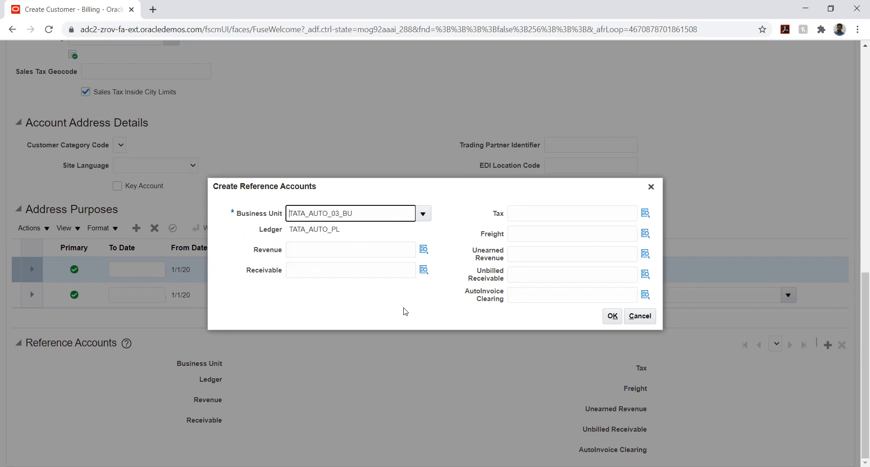
{"action": "left_click", "coordinate": [613, 316]}
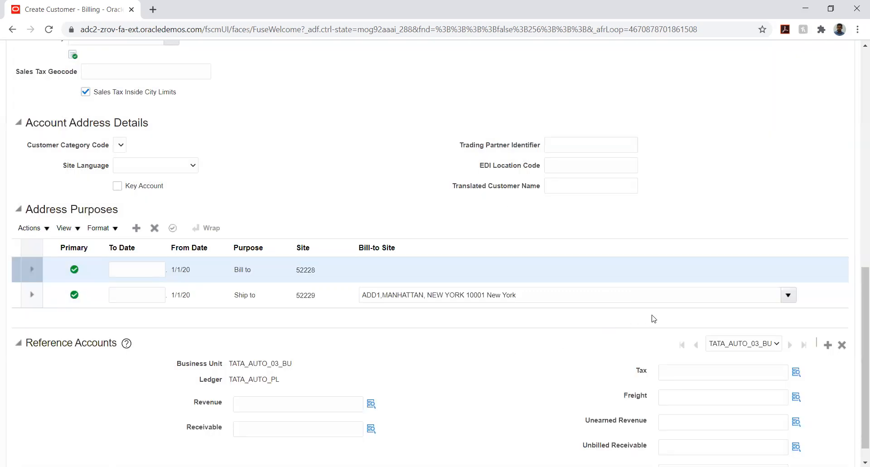
{"action": "scroll", "coordinate": [686, 290], "scroll_direction": "up", "scroll_amount": 11}
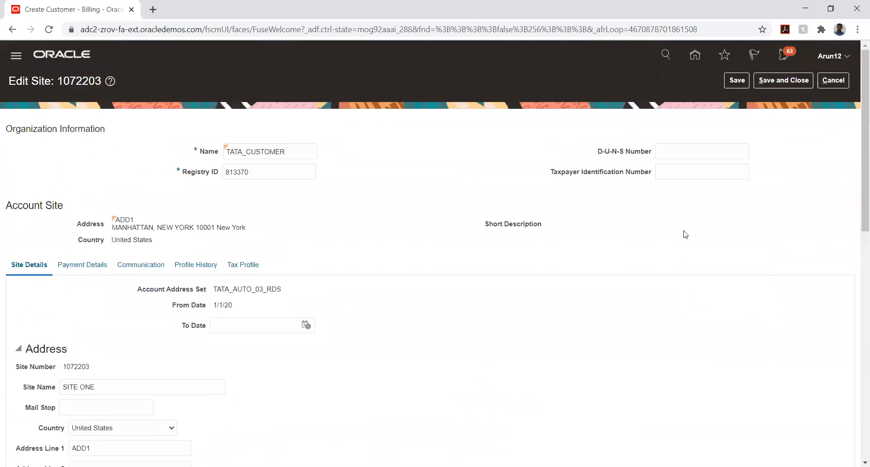
{"action": "left_click", "coordinate": [731, 86]}
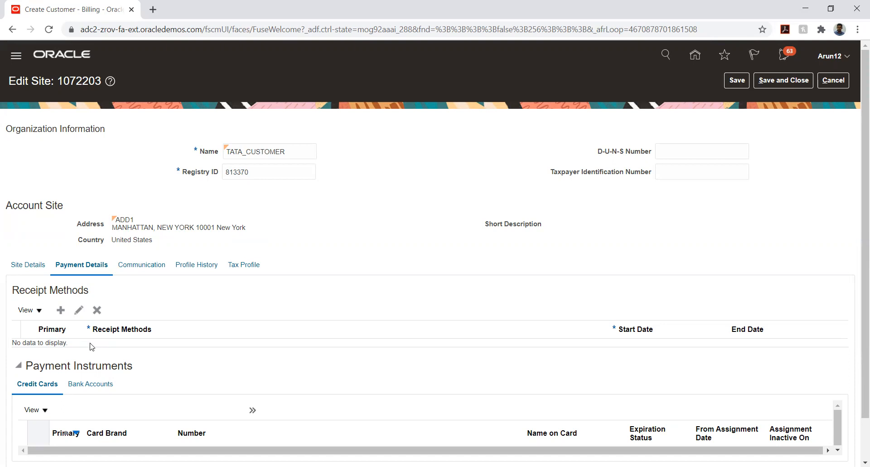
{"action": "left_click", "coordinate": [60, 312]}
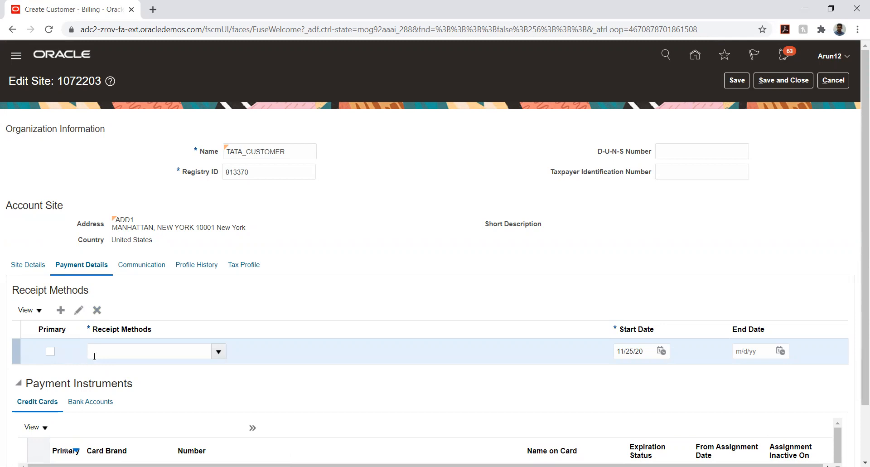
{"action": "left_click", "coordinate": [97, 311]}
{"action": "left_click", "coordinate": [97, 311]}
{"action": "triple_click", "coordinate": [320, 229]}
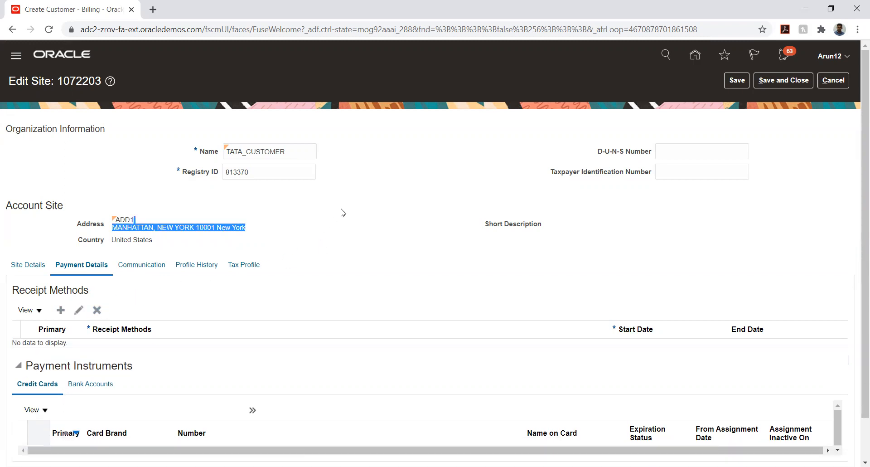
{"action": "left_click", "coordinate": [323, 230]}
{"action": "scroll", "coordinate": [316, 235], "scroll_direction": "down", "scroll_amount": 1}
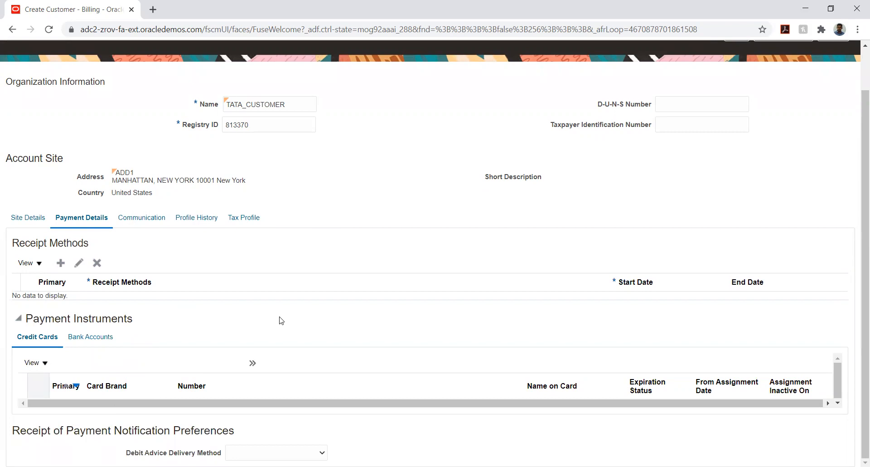
{"action": "scroll", "coordinate": [330, 311], "scroll_direction": "up", "scroll_amount": 1}
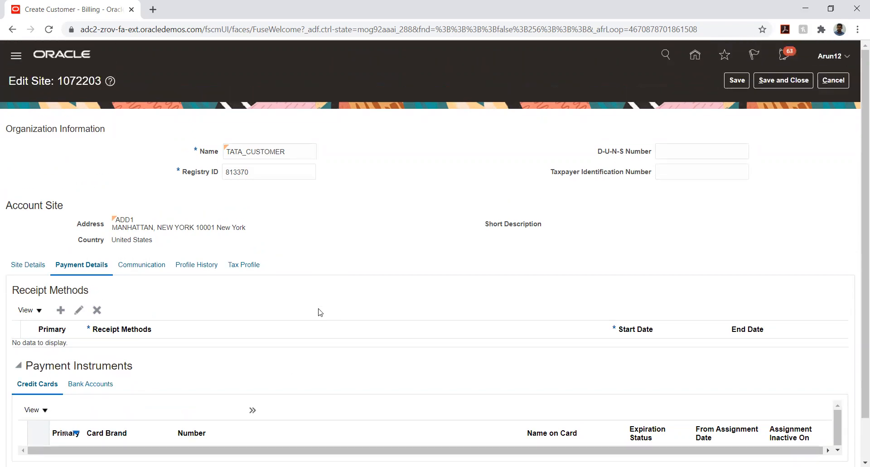
- Save the TATA_CUSTOMER site and close its record
{"action": "left_click", "coordinate": [736, 83]}
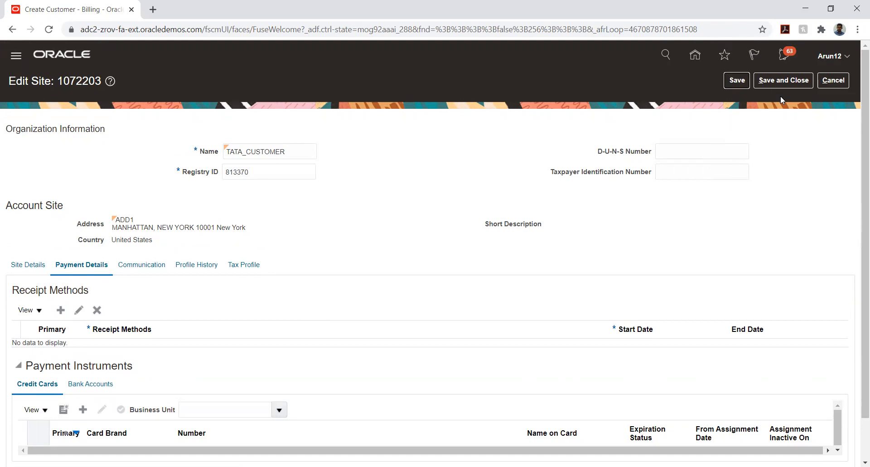
{"action": "left_click", "coordinate": [776, 80]}
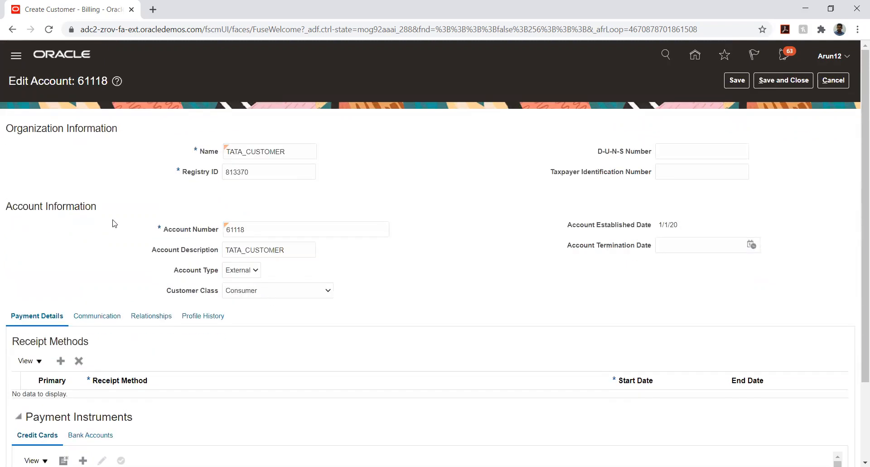
- Review the payment details and bank accounts of the TATA_CUSTOMER account, and save and close the account
{"action": "scroll", "coordinate": [114, 224], "scroll_direction": "down", "scroll_amount": 2}
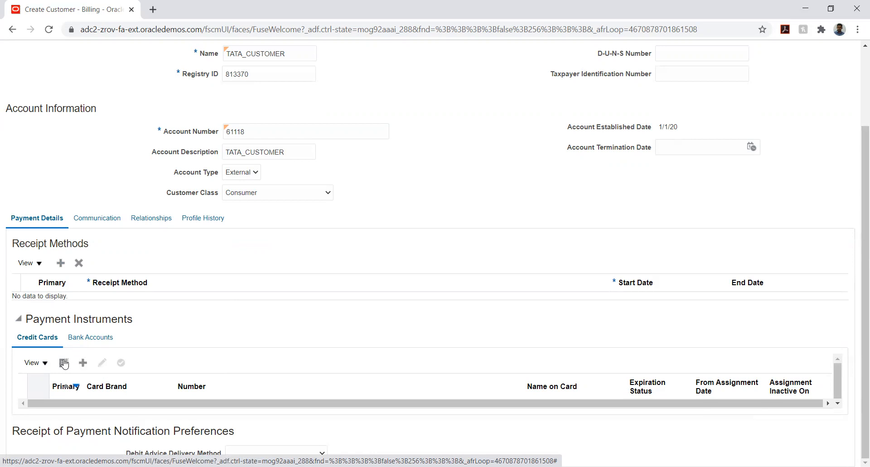
{"action": "left_click", "coordinate": [106, 339]}
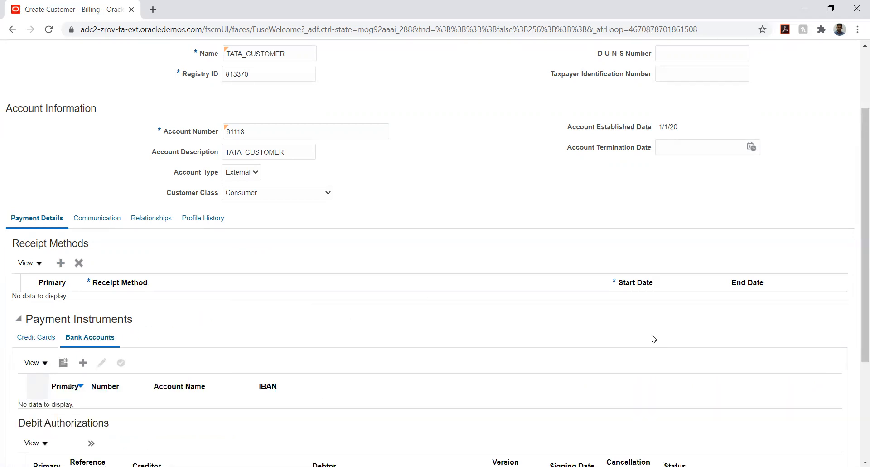
{"action": "scroll", "coordinate": [613, 321], "scroll_direction": "up", "scroll_amount": 3}
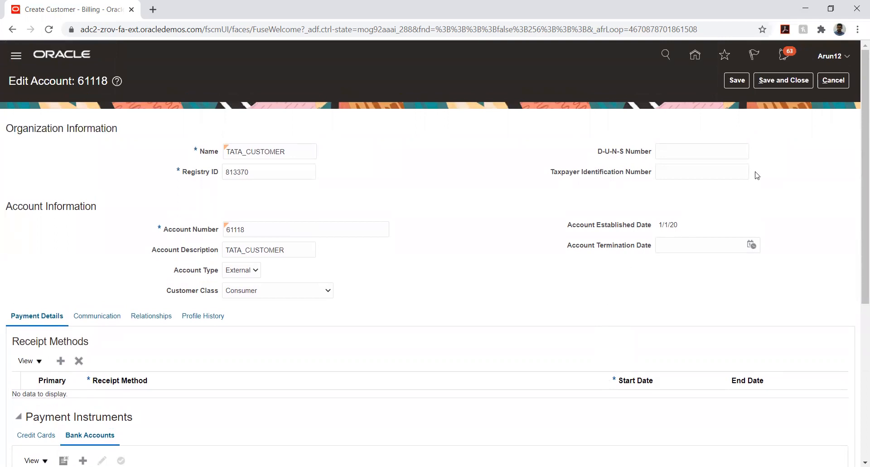
{"action": "left_click", "coordinate": [766, 81]}
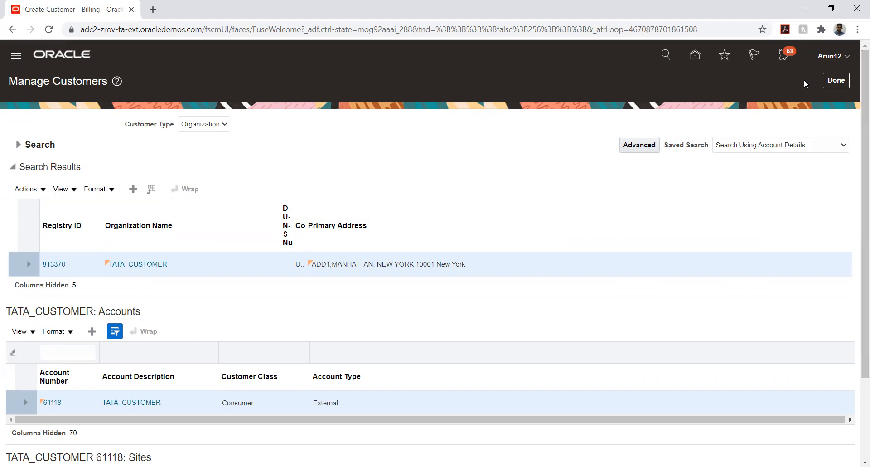
- Finish managing customers and start creating a new billing transaction
{"action": "left_click", "coordinate": [834, 83]}
{"action": "left_click", "coordinate": [692, 55]}
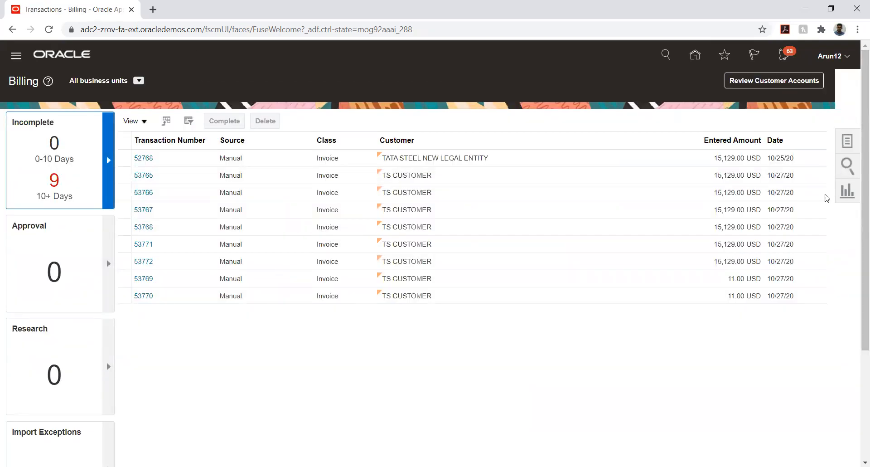
{"action": "left_click", "coordinate": [848, 142]}
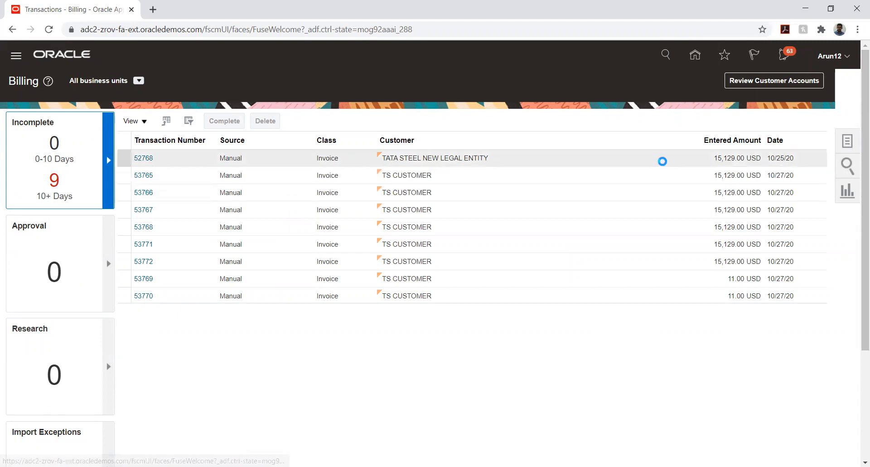
{"action": "left_click", "coordinate": [749, 93]}
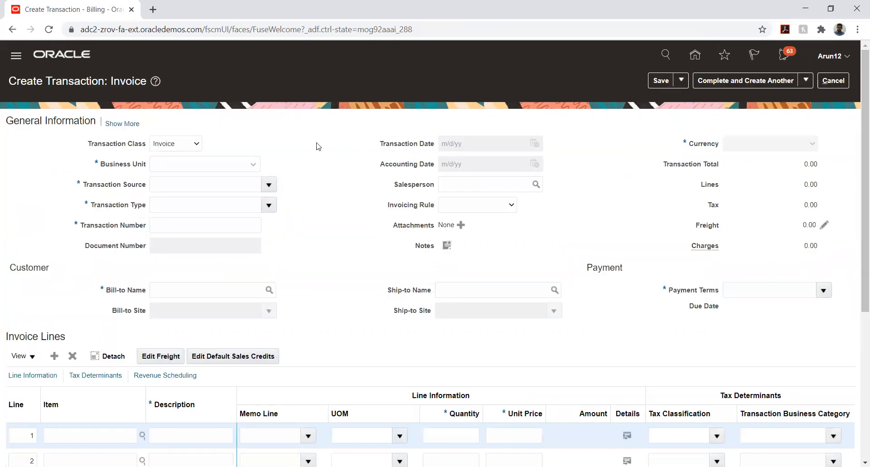
- Set the invoice's business unit to TATA_AUTO_03_BU and its transaction source to Manual
{"action": "left_click", "coordinate": [253, 163]}
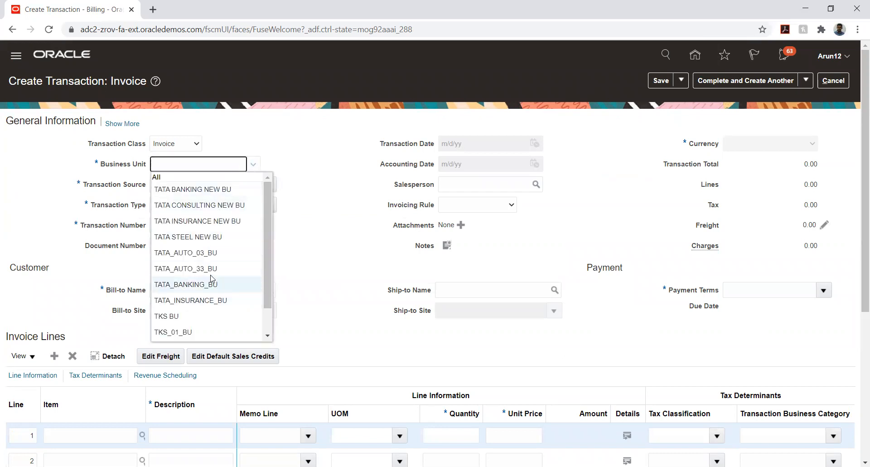
{"action": "left_click", "coordinate": [207, 253]}
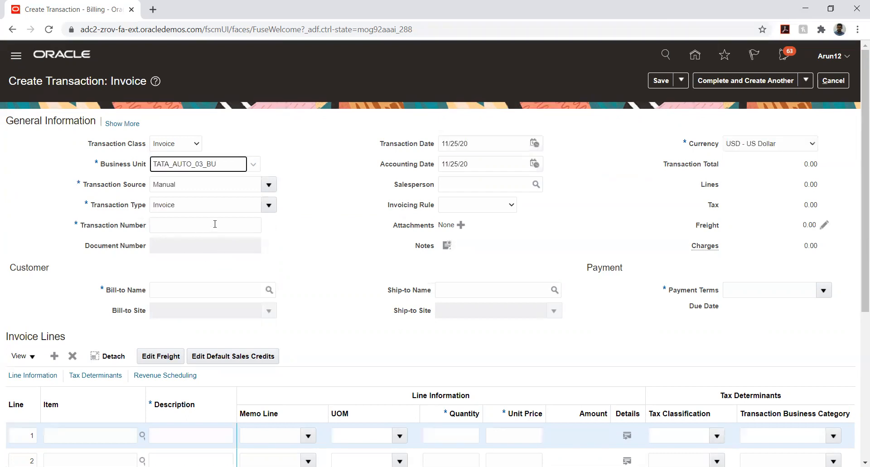
{"action": "left_click", "coordinate": [270, 184]}
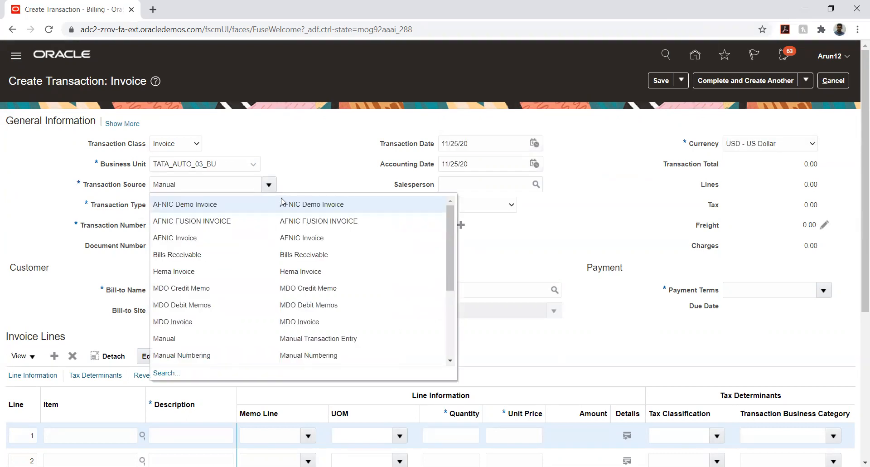
{"action": "left_click", "coordinate": [222, 185]}
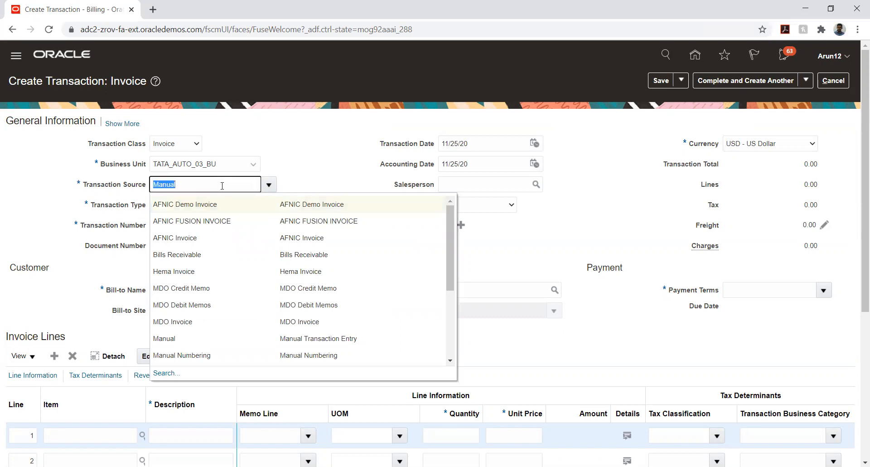
{"action": "type", "text": "TATA"}
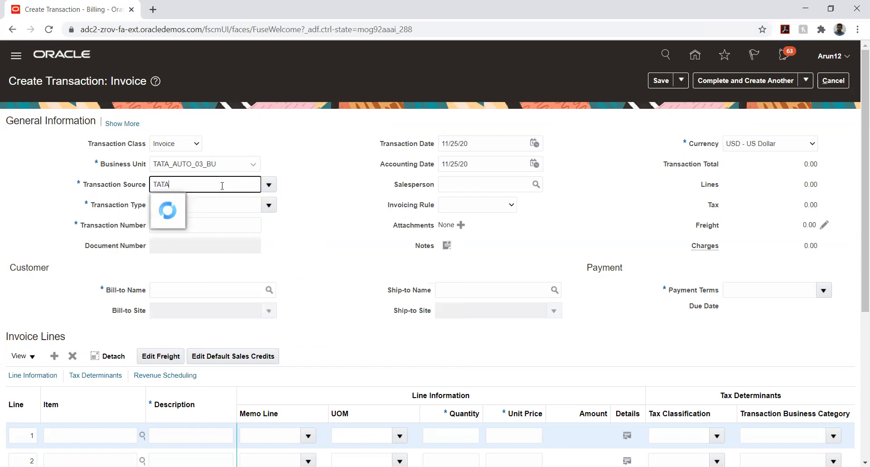
{"action": "key", "text": "ctrl+a"}
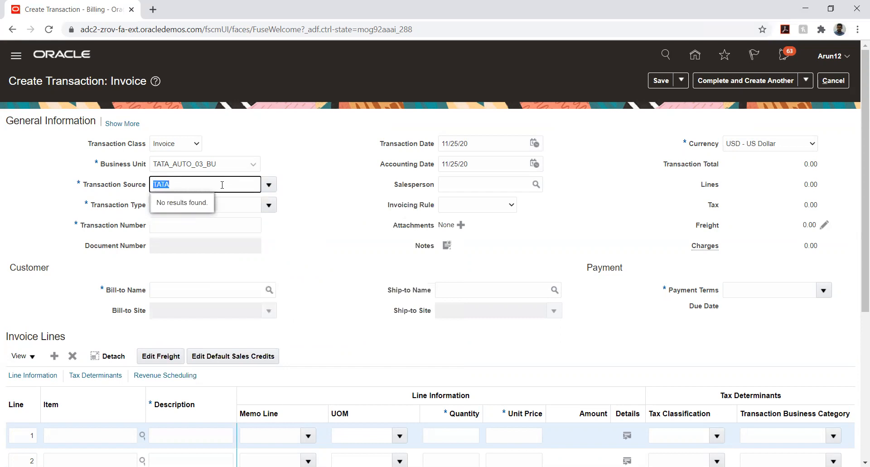
{"action": "type", "text": "MANU"}
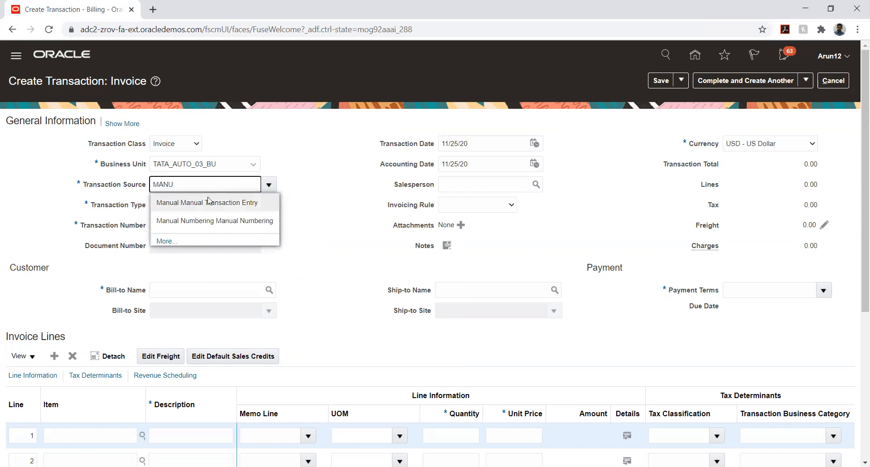
{"action": "left_click", "coordinate": [207, 204]}
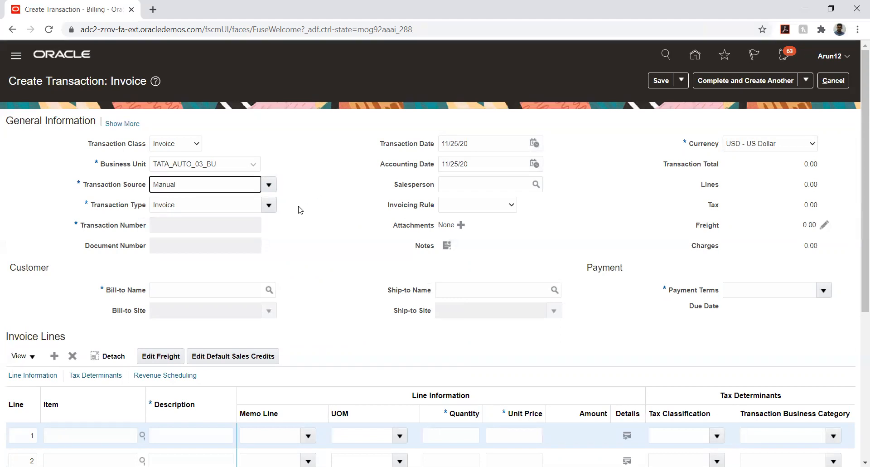
- Set the invoice's transaction type to TATA_AUTO_03_INV
{"action": "left_click", "coordinate": [243, 199]}
{"action": "double_click", "coordinate": [243, 199]}
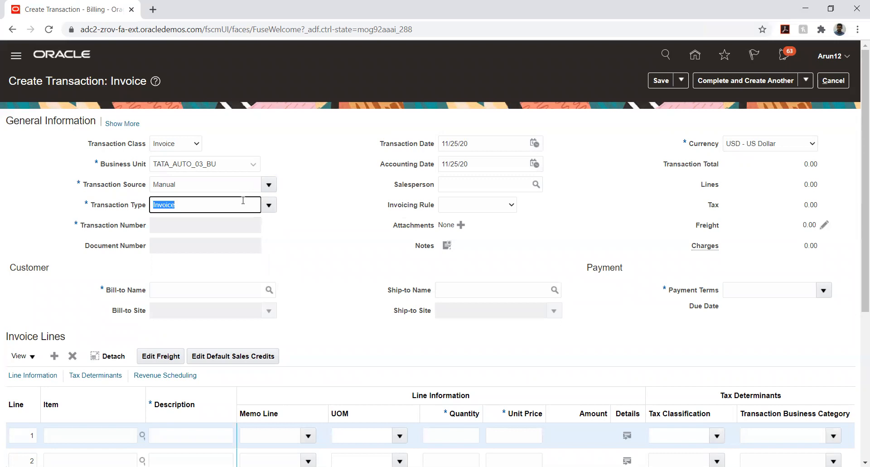
{"action": "type", "text": "TATA"}
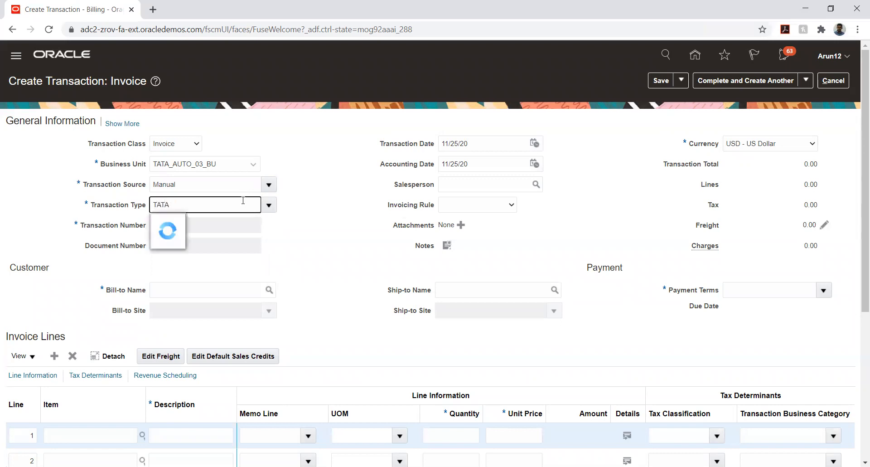
{"action": "left_click", "coordinate": [233, 224]}
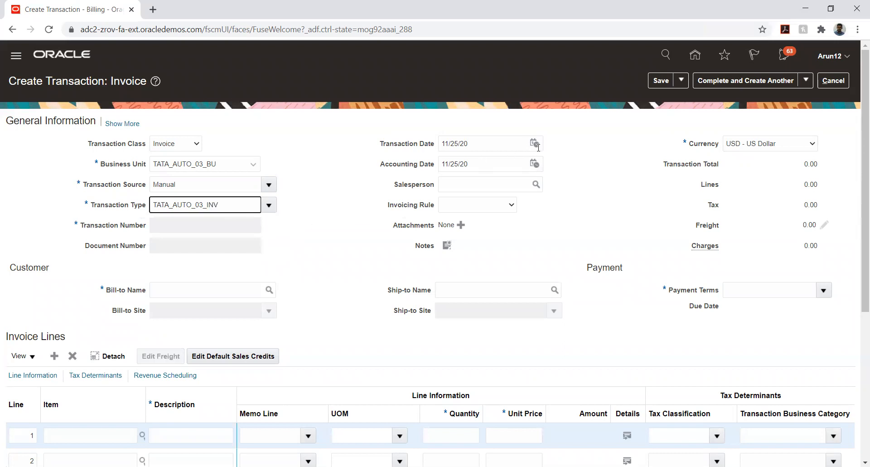
- Enter TATA_CUSTOMER as the invoice's bill-to customer
{"action": "left_click", "coordinate": [216, 293]}
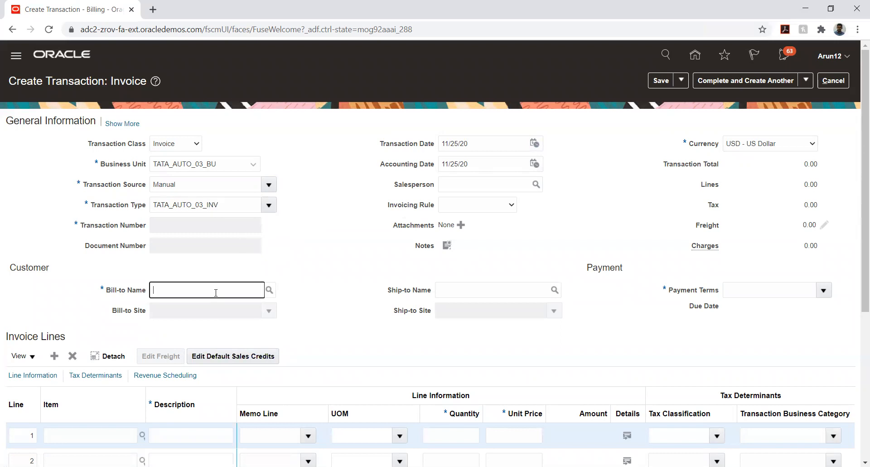
{"action": "type", "text": "TATA_CUSTOMER"}
{"action": "key", "text": "Tab"}
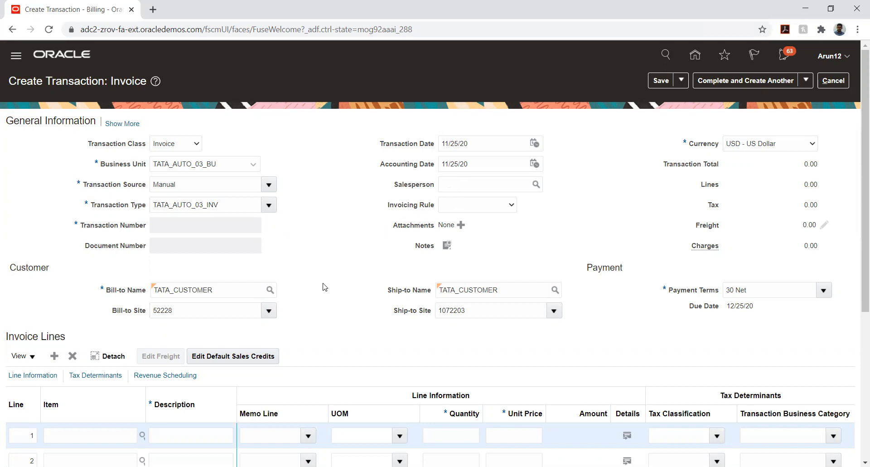
{"action": "scroll", "coordinate": [324, 284], "scroll_direction": "down", "scroll_amount": 3}
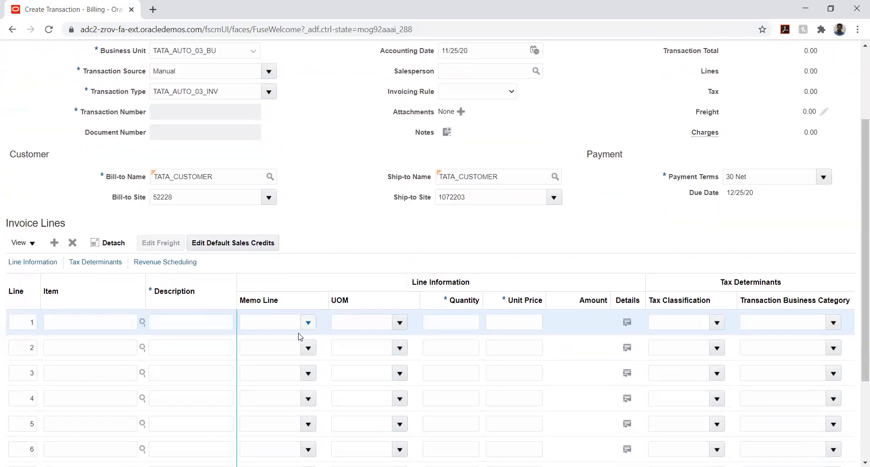
- Fill in the first invoice line with description New, quantity 1 and unit price 2000
{"action": "left_click", "coordinate": [216, 327]}
{"action": "type", "text": "nEW"}
{"action": "key", "text": "BackSpace"}
{"action": "key", "text": "BackSpace"}
{"action": "key", "text": "BackSpace"}
{"action": "type", "text": "New"}
{"action": "key", "text": "Tab"}
{"action": "key", "text": "Tab"}
{"action": "type", "text": "1"}
{"action": "key", "text": "Tab"}
{"action": "type", "text": "2000"}
{"action": "key", "text": "Tab"}
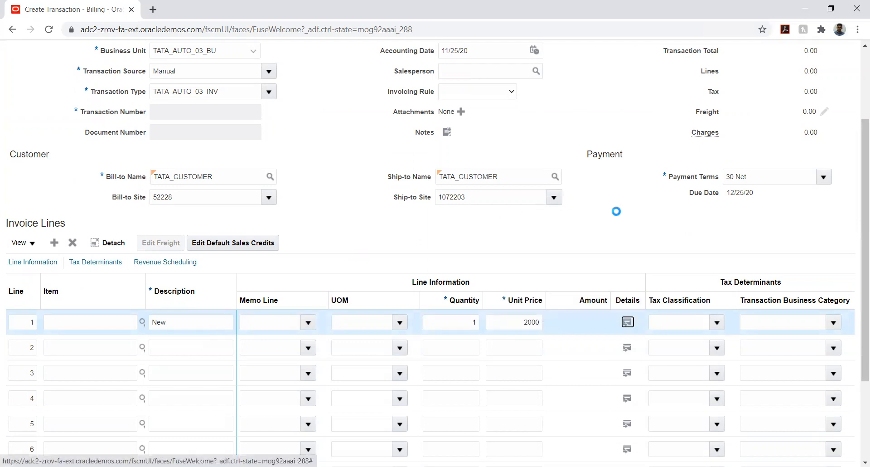
- Save the new TATA_CUSTOMER invoice without completing it
{"action": "scroll", "coordinate": [616, 211], "scroll_direction": "up", "scroll_amount": 3}
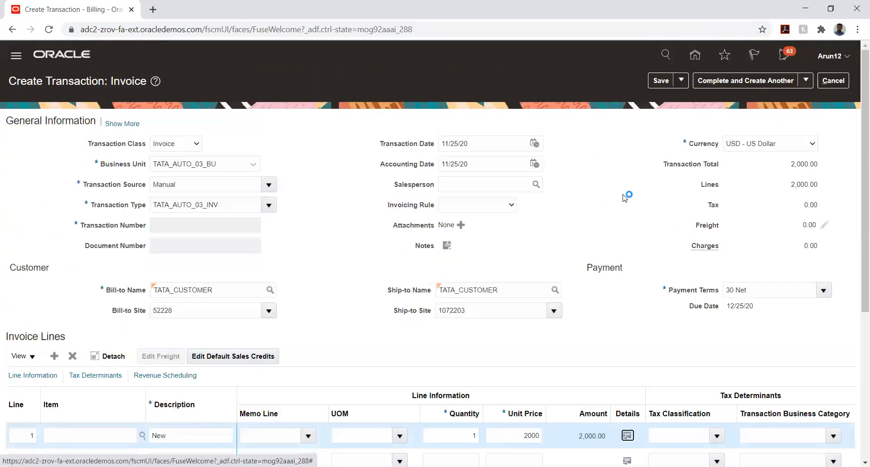
{"action": "left_click", "coordinate": [666, 86]}
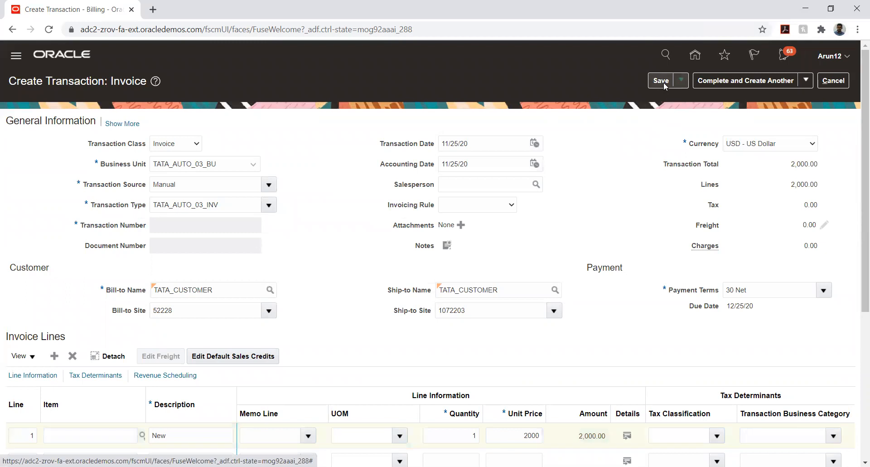
{"action": "left_click", "coordinate": [804, 83]}
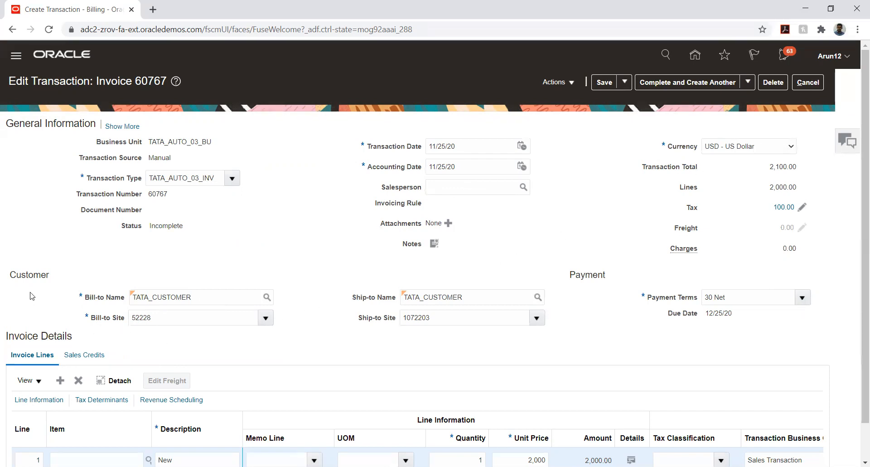
{"action": "left_click", "coordinate": [135, 298]}
- Open the saved invoice's distributions for editing, agreeing to save the transaction first
{"action": "scroll", "coordinate": [104, 257], "scroll_direction": "down", "scroll_amount": 1}
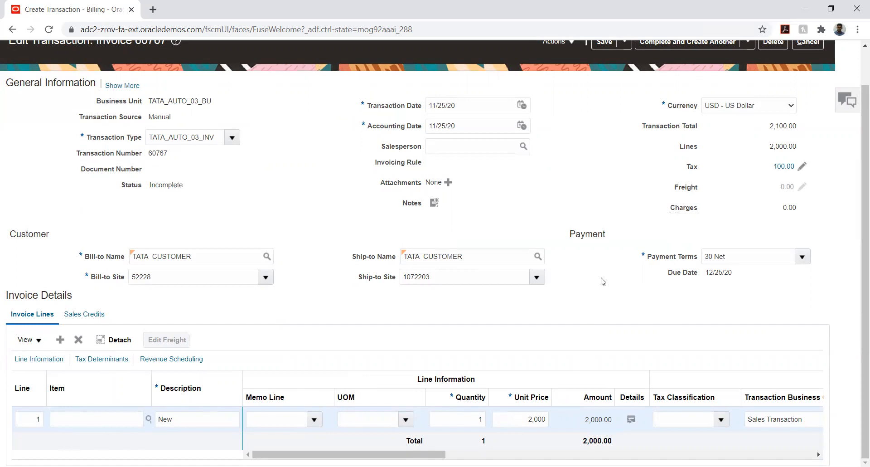
{"action": "scroll", "coordinate": [603, 281], "scroll_direction": "up", "scroll_amount": 1}
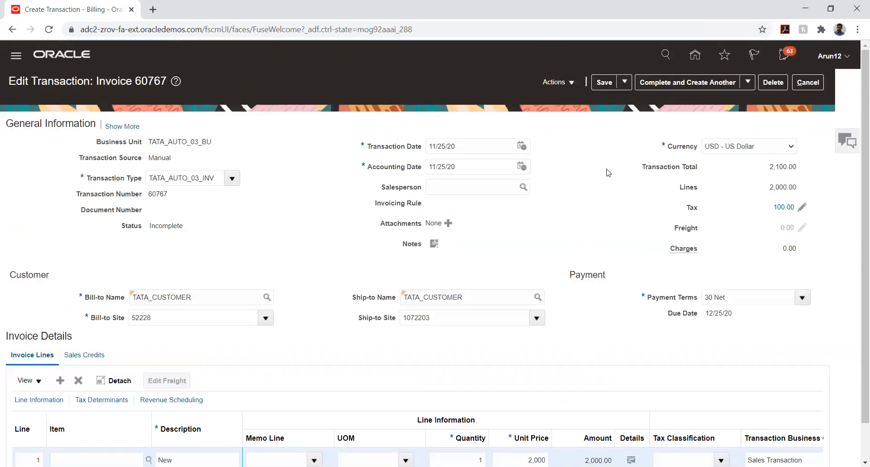
{"action": "left_click", "coordinate": [571, 84]}
{"action": "left_click", "coordinate": [564, 98]}
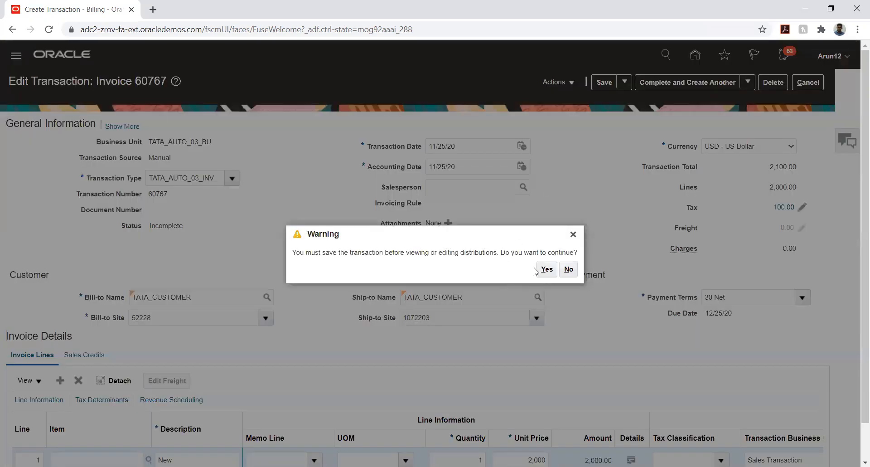
{"action": "left_click", "coordinate": [547, 270]}
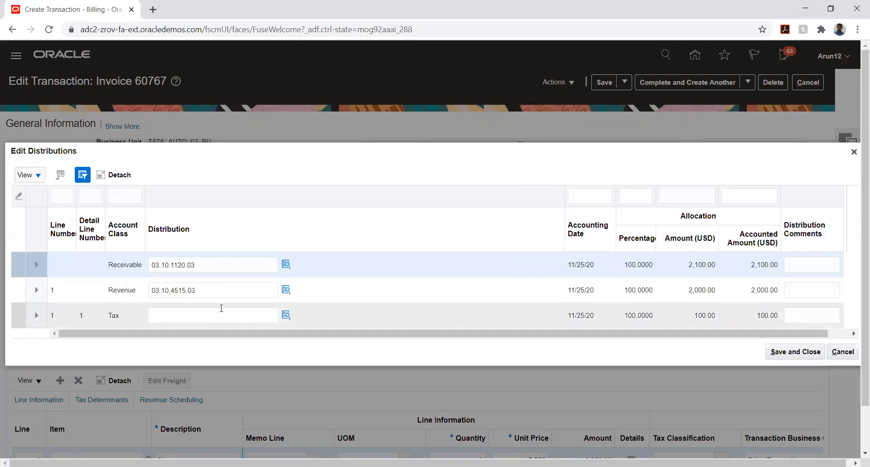
- Copy the revenue line's distribution account combination into the empty tax distribution
{"action": "left_click", "coordinate": [219, 290]}
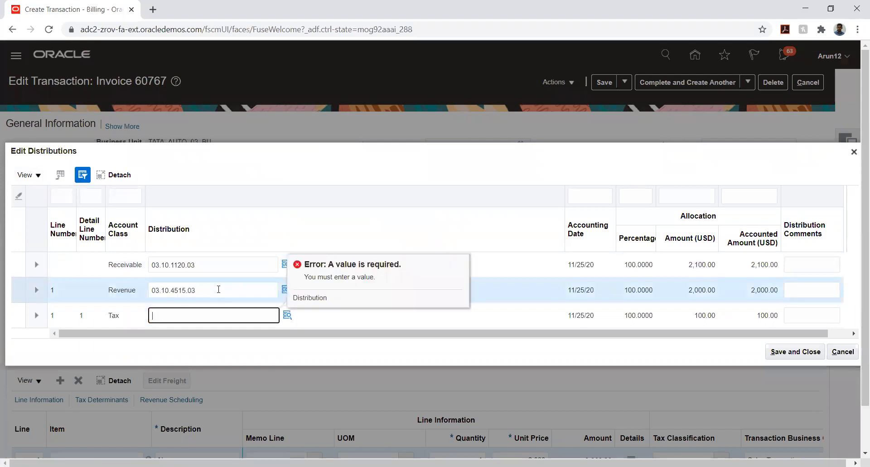
{"action": "left_click", "coordinate": [218, 290]}
{"action": "key", "text": "ctrl+c"}
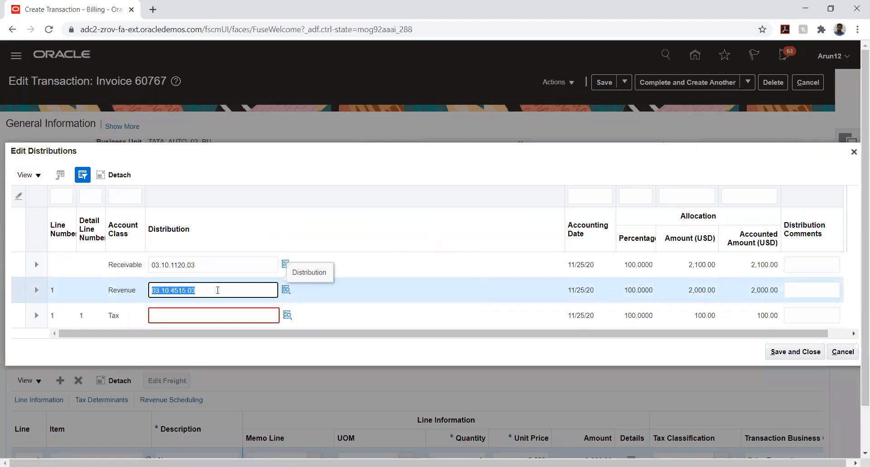
{"action": "left_click", "coordinate": [214, 314]}
{"action": "key", "text": "ctrl+v"}
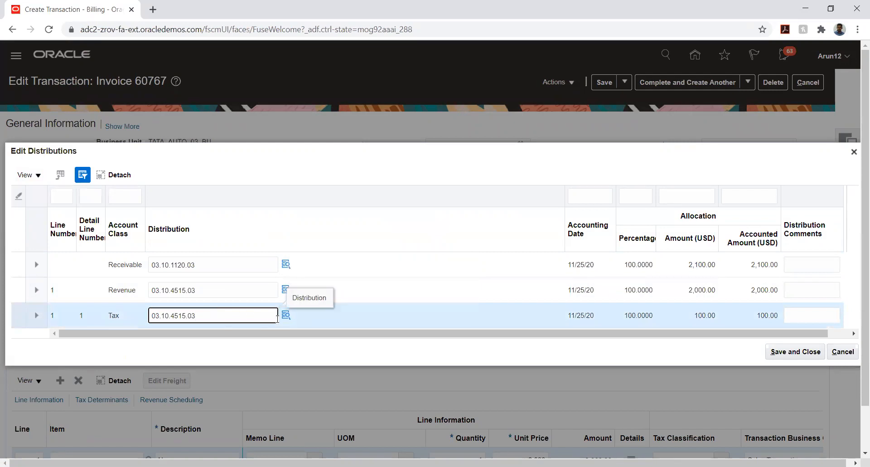
- Change the tax distribution's TATA_ACC segment to 2377 Sales Tax Payable, searching descriptions for %tax%, and save the distributions
{"action": "left_click", "coordinate": [284, 316]}
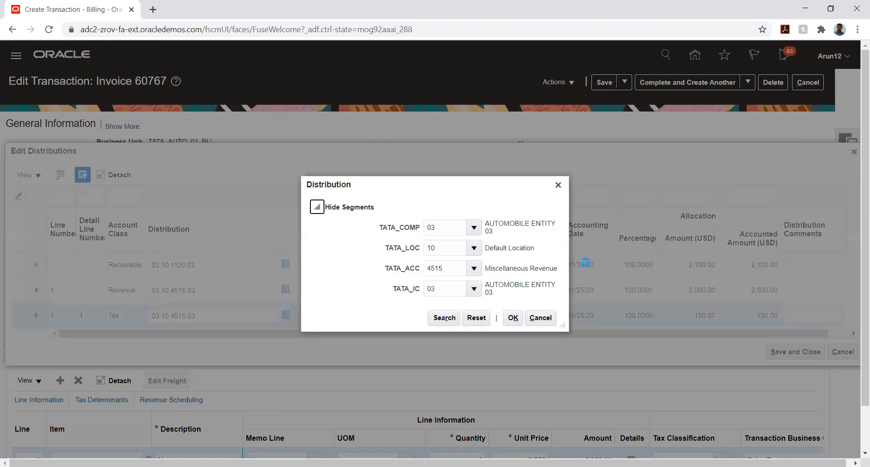
{"action": "left_click", "coordinate": [475, 271]}
{"action": "left_click", "coordinate": [434, 452]}
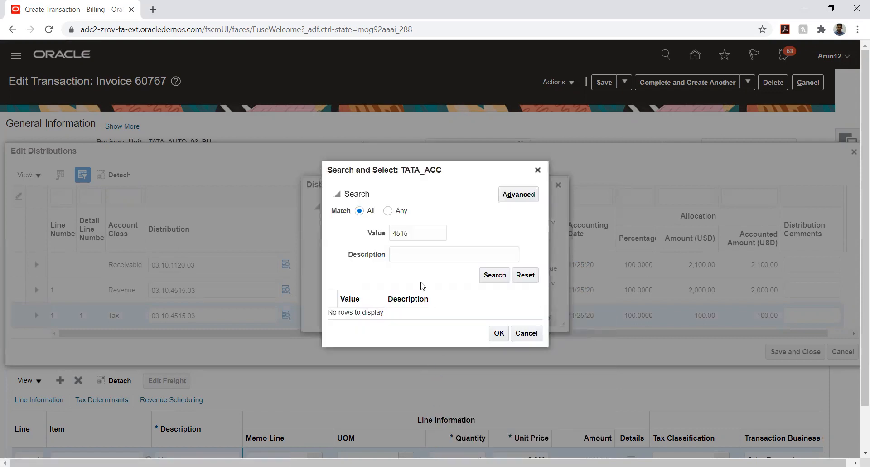
{"action": "double_click", "coordinate": [421, 234]}
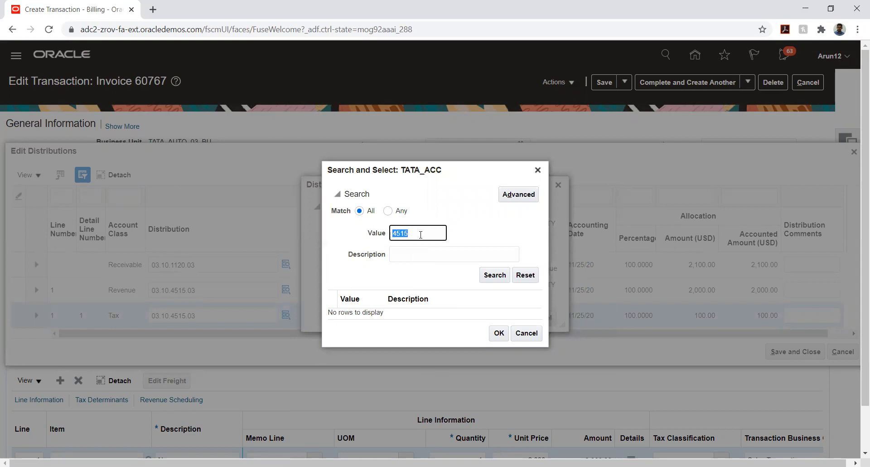
{"action": "key", "text": "BackSpace"}
{"action": "key", "text": "Tab"}
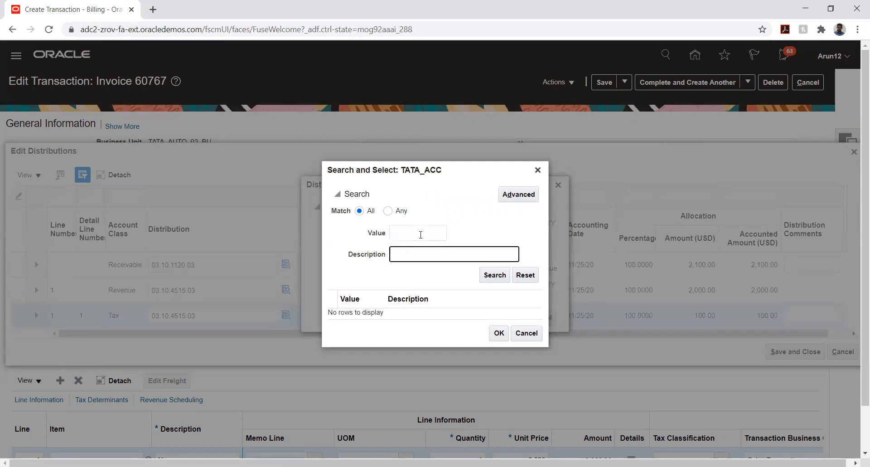
{"action": "type", "text": "%tax%"}
{"action": "key", "text": "Return"}
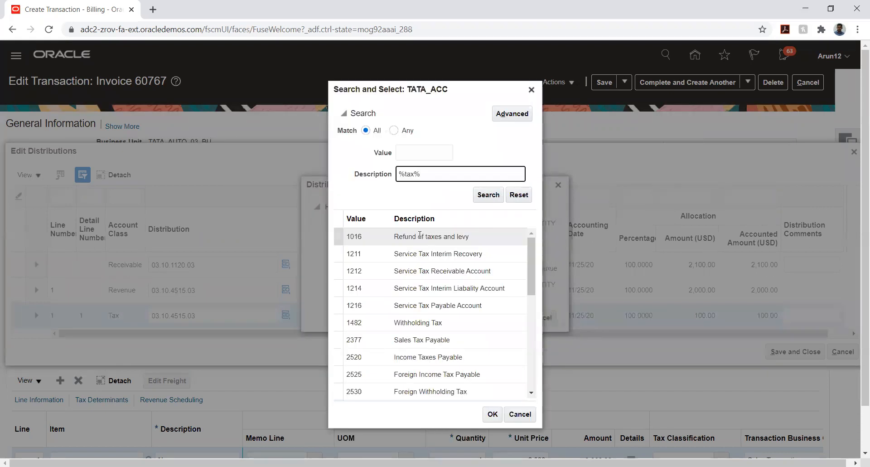
{"action": "left_click", "coordinate": [399, 339]}
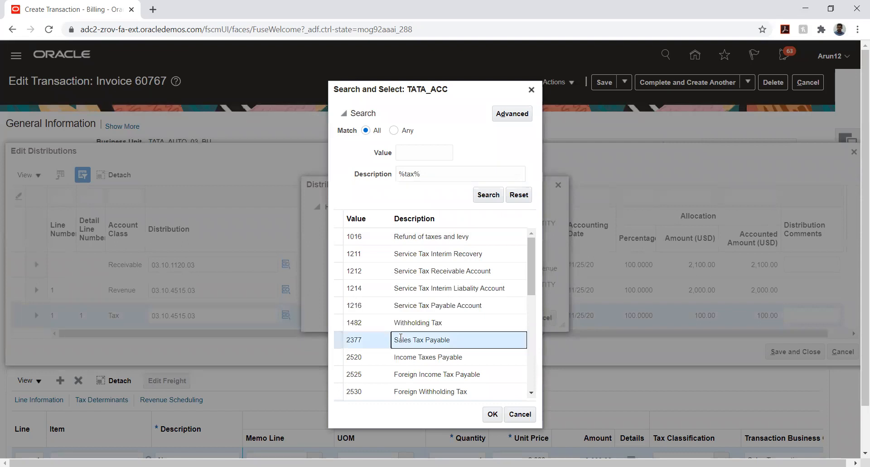
{"action": "left_click", "coordinate": [491, 414]}
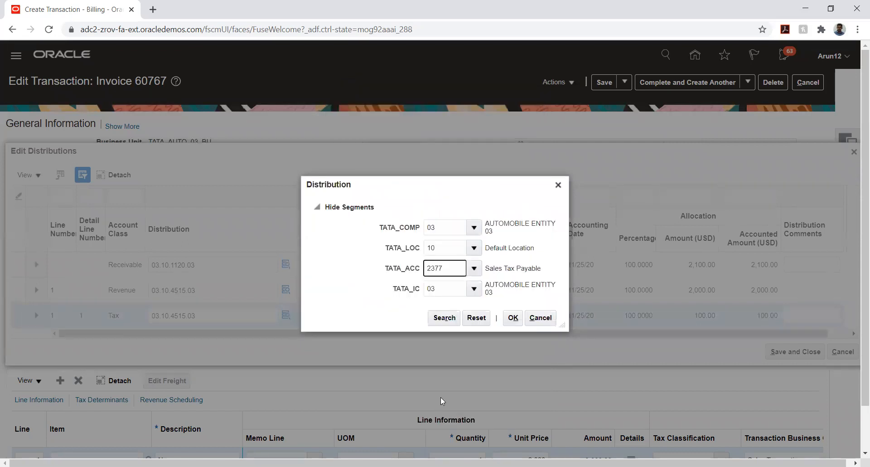
{"action": "left_click", "coordinate": [511, 319]}
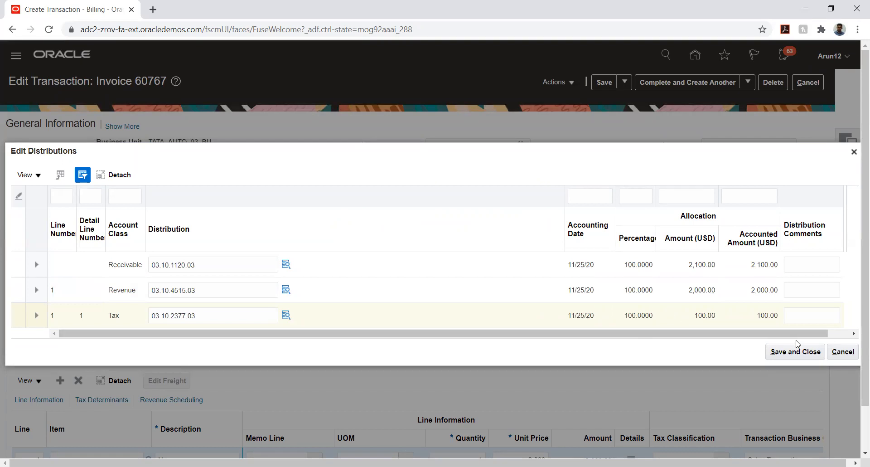
{"action": "left_click", "coordinate": [786, 358]}
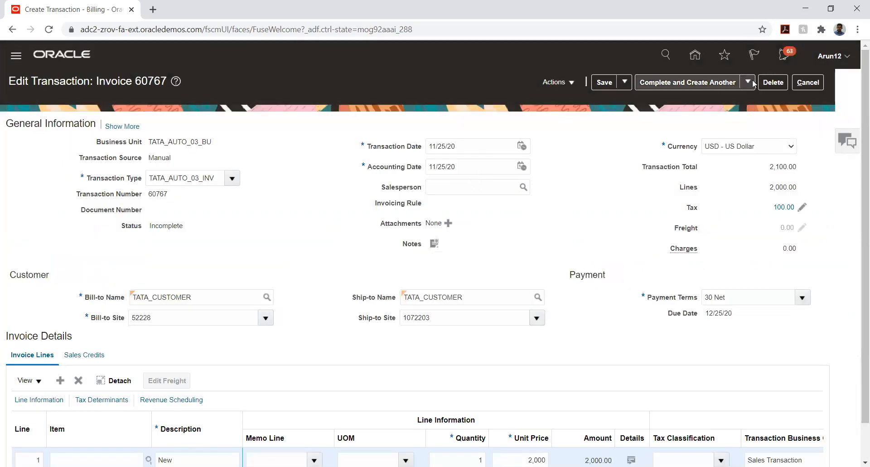
- Save the invoice and complete it with the review option
{"action": "left_click", "coordinate": [597, 81]}
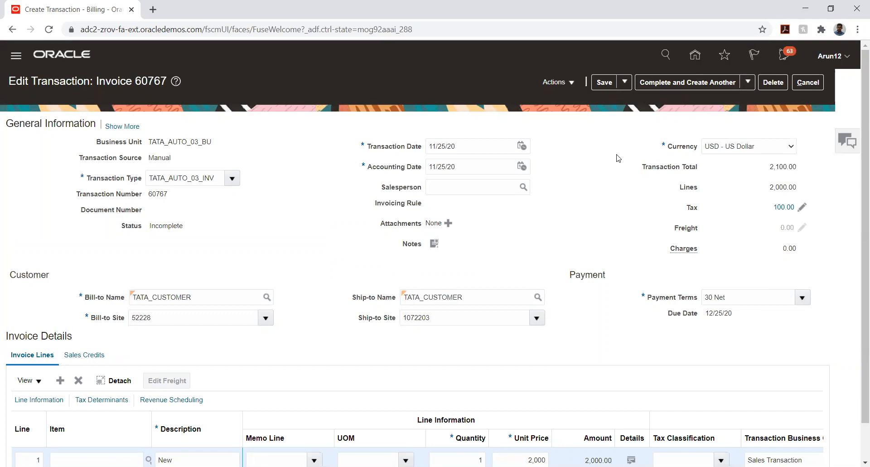
{"action": "scroll", "coordinate": [618, 158], "scroll_direction": "down", "scroll_amount": 1}
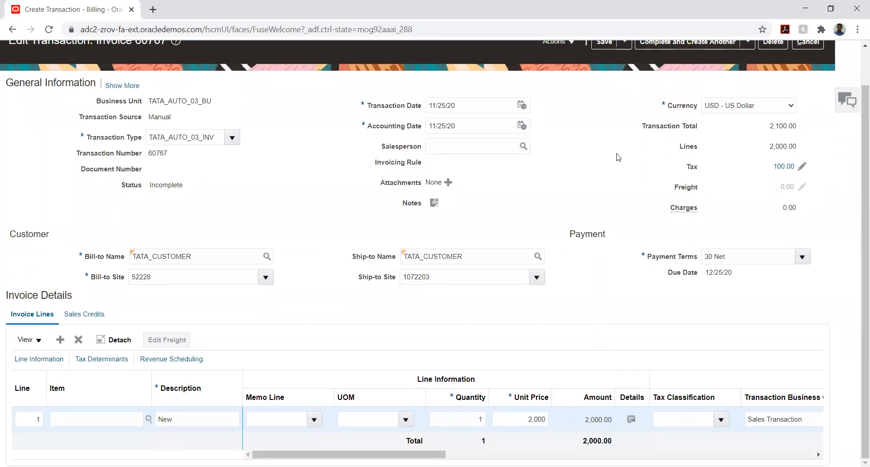
{"action": "scroll", "coordinate": [618, 158], "scroll_direction": "up", "scroll_amount": 1}
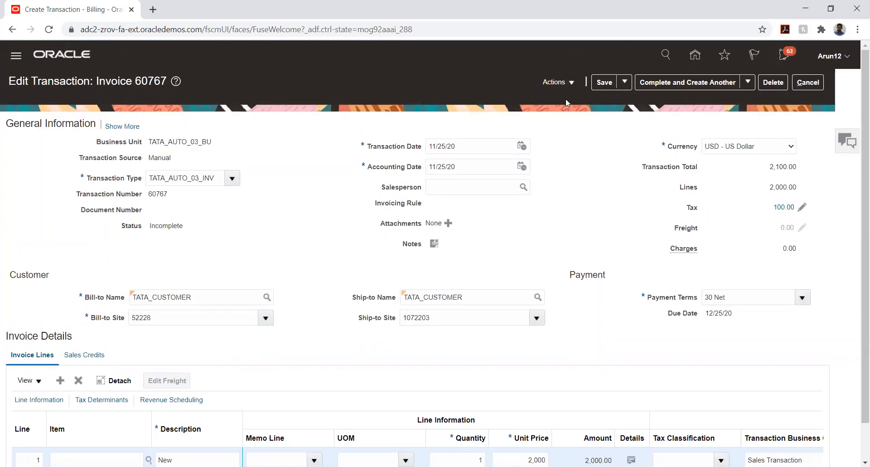
{"action": "left_click", "coordinate": [748, 83]}
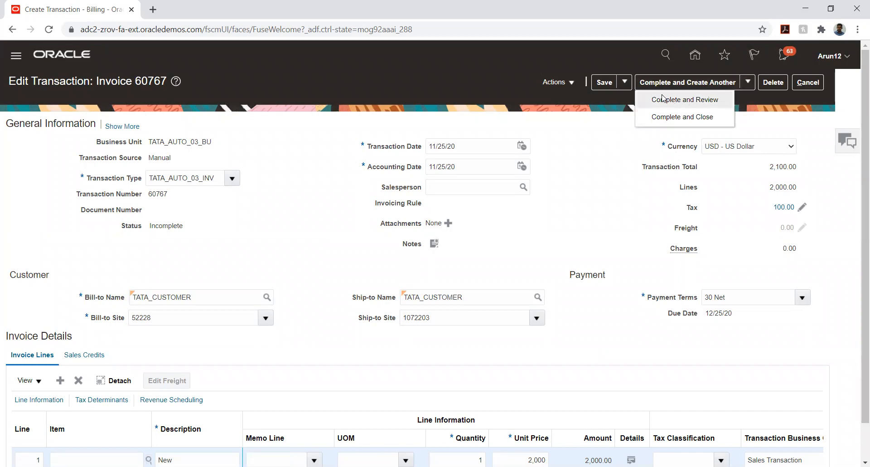
{"action": "left_click", "coordinate": [662, 101]}
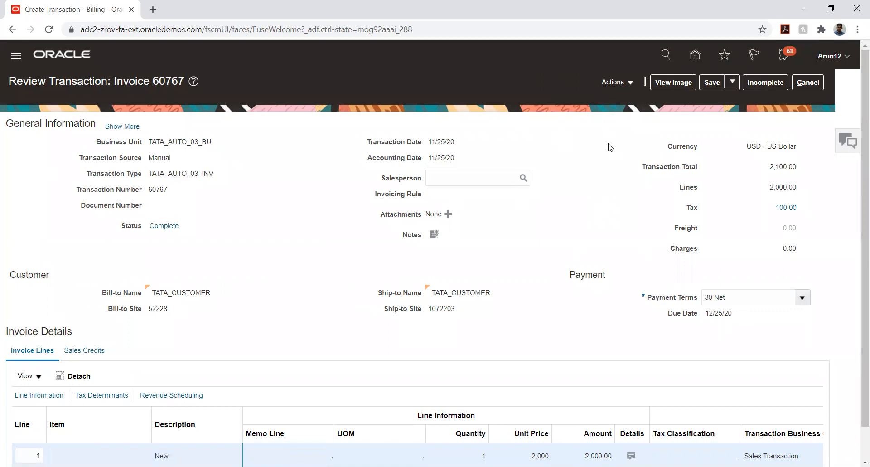
- View the printable invoice image, examine its addresses, amounts, payment terms and line details, and close it
{"action": "left_click", "coordinate": [670, 80]}
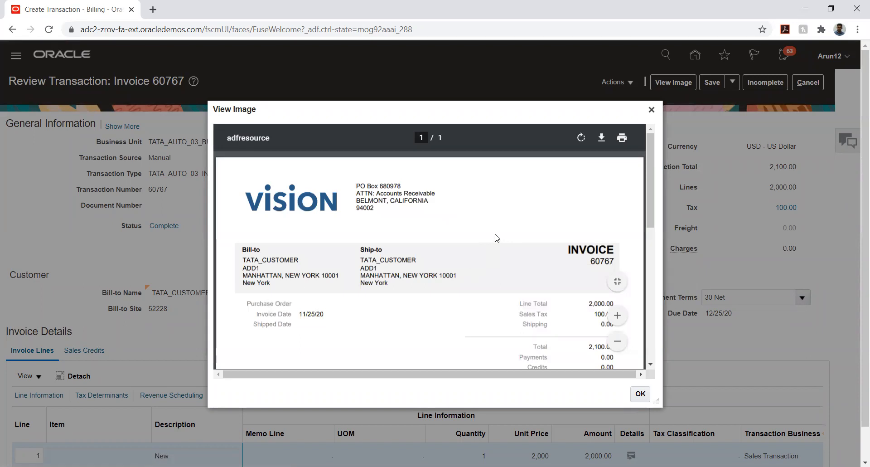
{"action": "scroll", "coordinate": [496, 238], "scroll_direction": "down", "scroll_amount": 3}
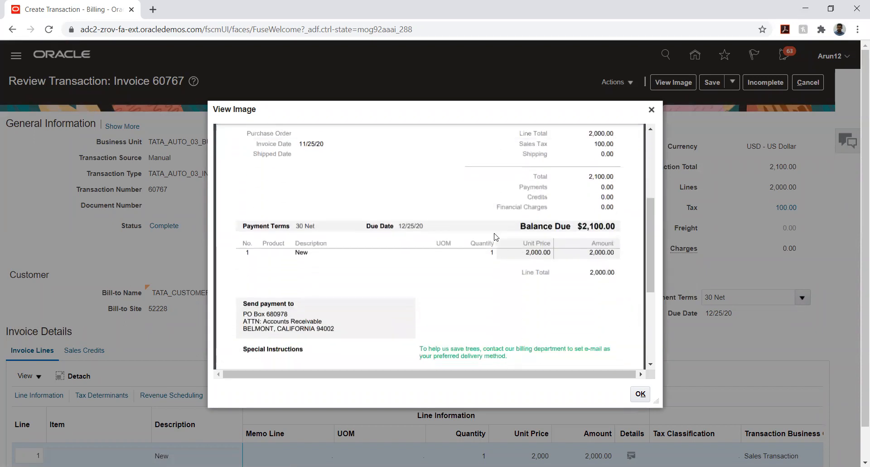
{"action": "scroll", "coordinate": [496, 237], "scroll_direction": "up", "scroll_amount": 3}
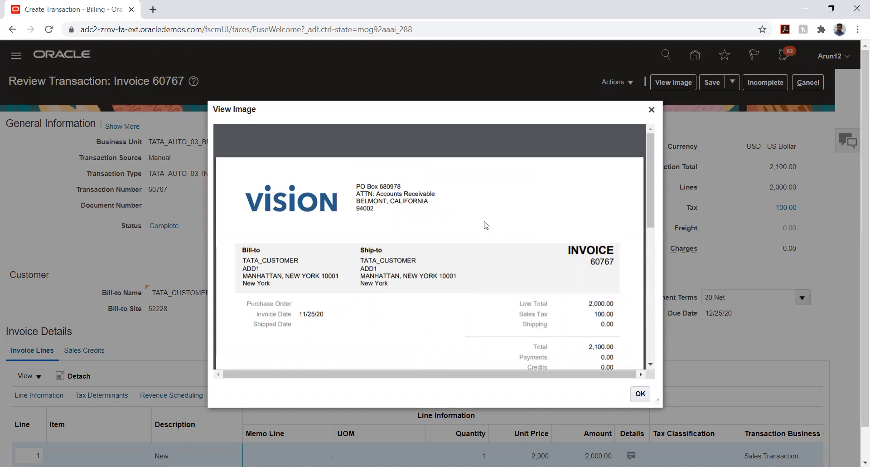
{"action": "scroll", "coordinate": [481, 229], "scroll_direction": "down", "scroll_amount": 3}
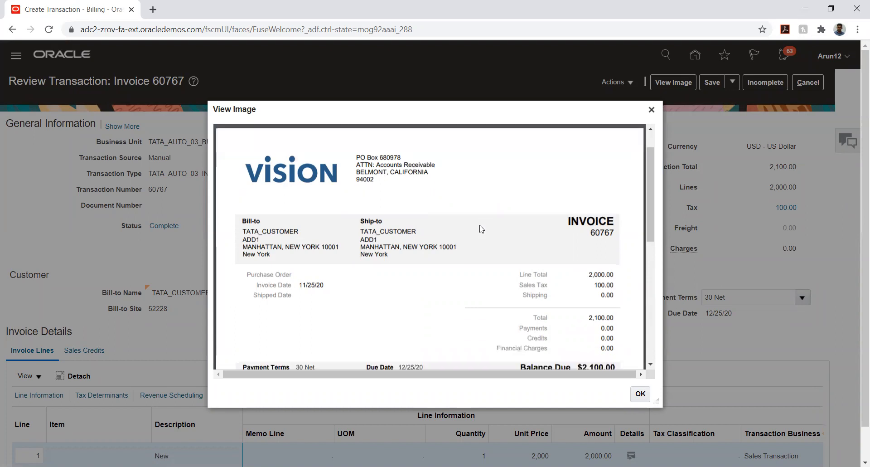
{"action": "scroll", "coordinate": [481, 228], "scroll_direction": "down", "scroll_amount": 5}
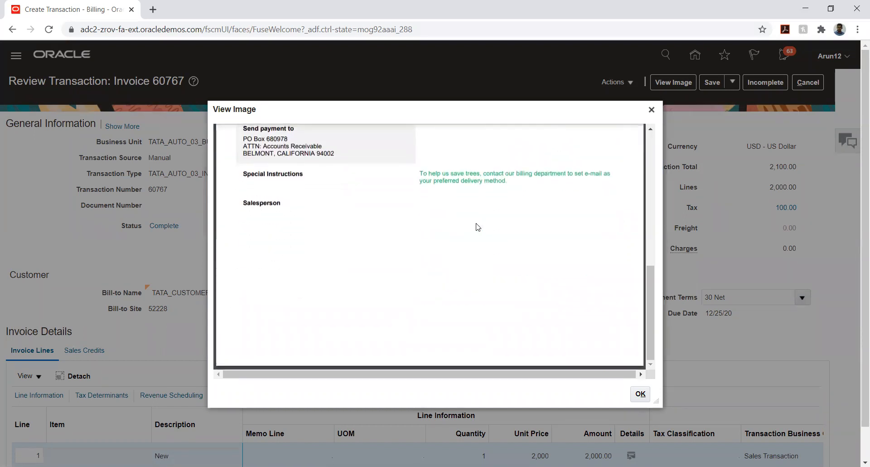
{"action": "scroll", "coordinate": [480, 227], "scroll_direction": "up", "scroll_amount": 3}
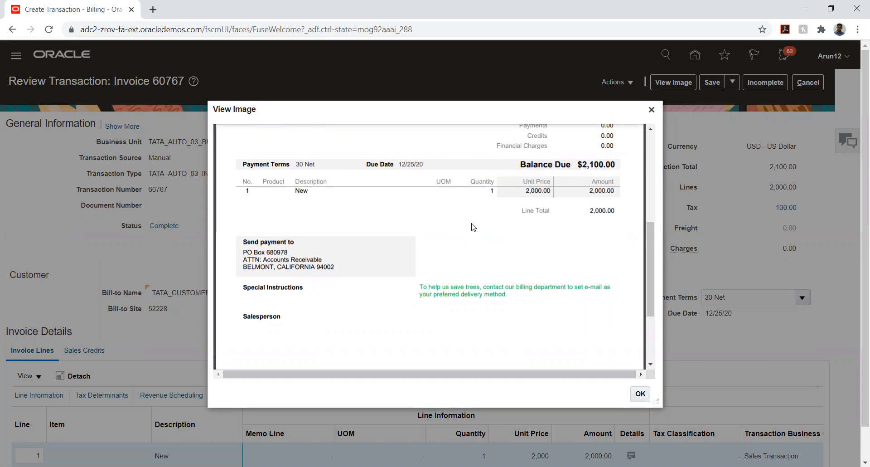
{"action": "scroll", "coordinate": [473, 227], "scroll_direction": "up", "scroll_amount": 5}
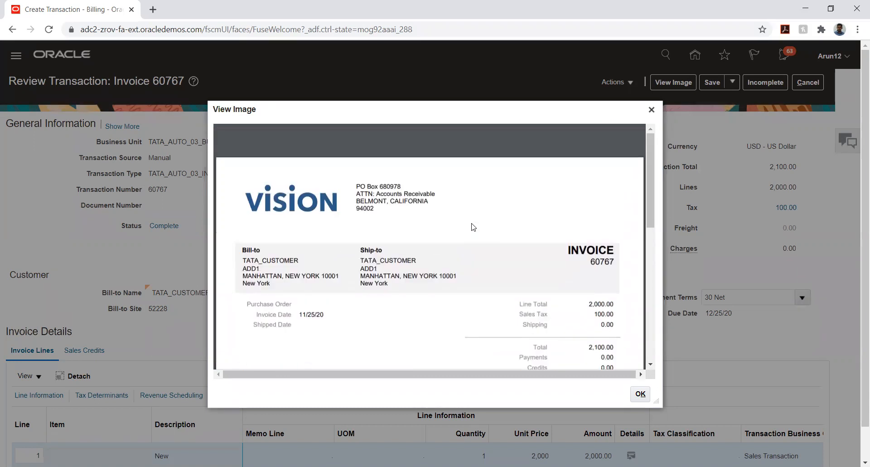
{"action": "left_click", "coordinate": [652, 111]}
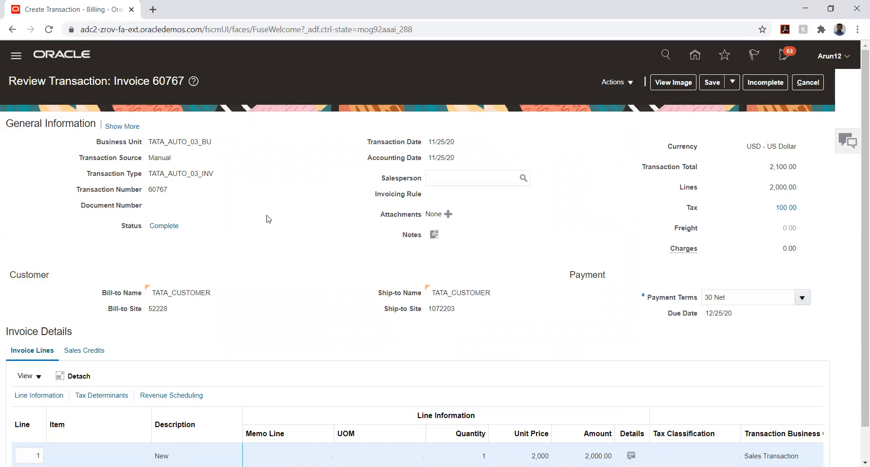
- Post the completed invoice to the ledger
{"action": "left_click", "coordinate": [633, 84]}
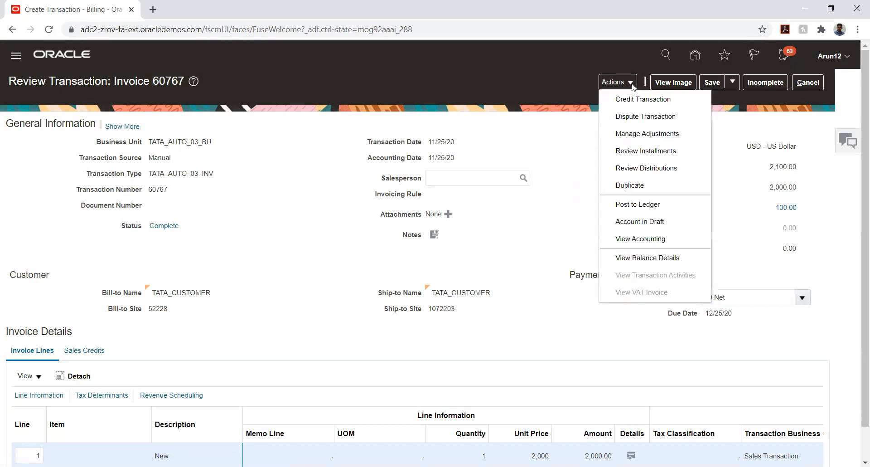
{"action": "left_click", "coordinate": [633, 205]}
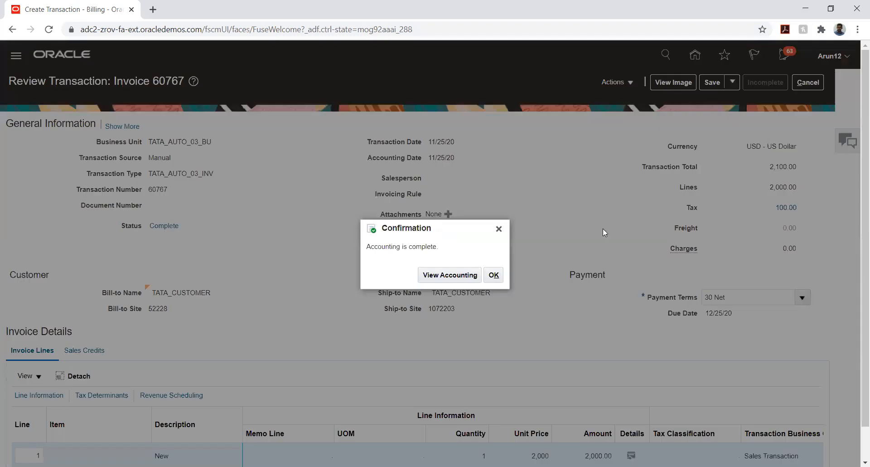
- View the posted invoice's accounting lines, close them, and check the transaction number and details on the invoice
{"action": "left_click", "coordinate": [455, 277]}
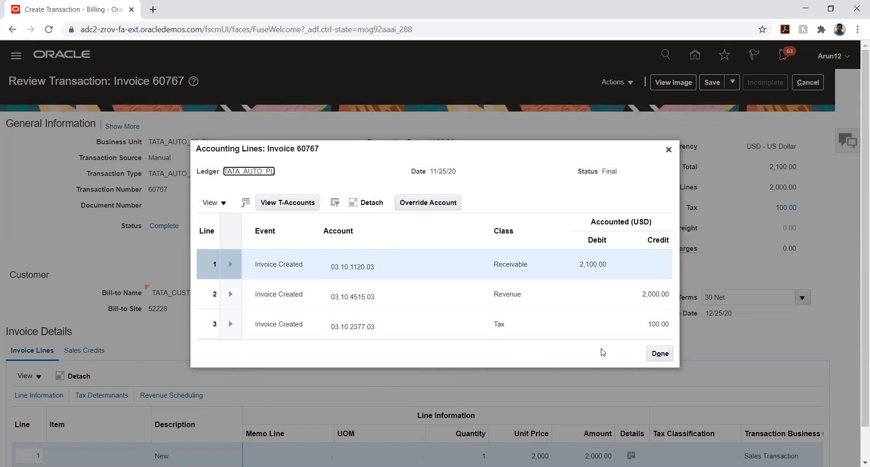
{"action": "left_click", "coordinate": [659, 354]}
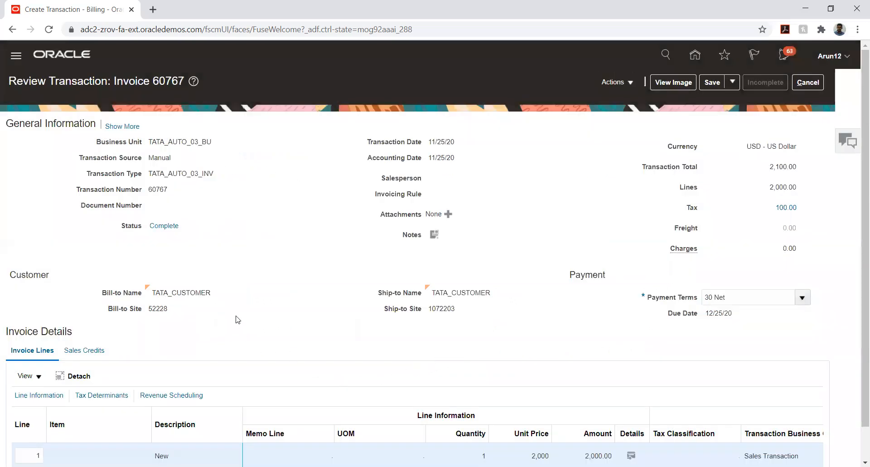
{"action": "scroll", "coordinate": [289, 258], "scroll_direction": "down", "scroll_amount": 1}
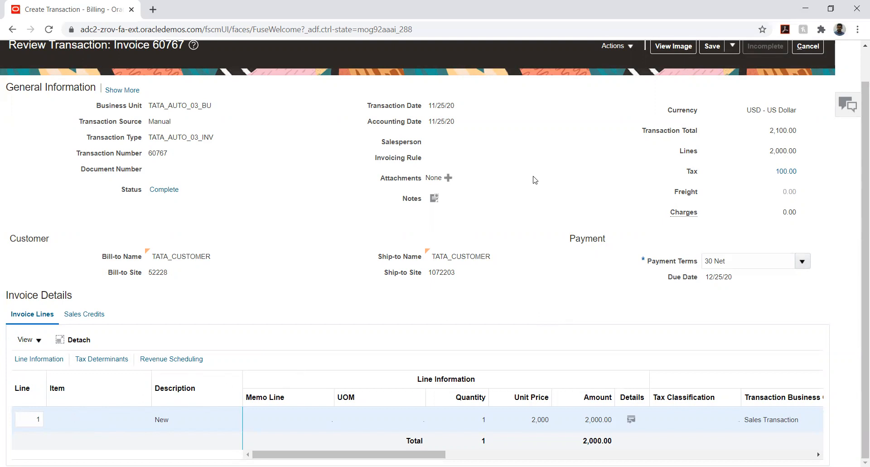
{"action": "scroll", "coordinate": [535, 180], "scroll_direction": "up", "scroll_amount": 1}
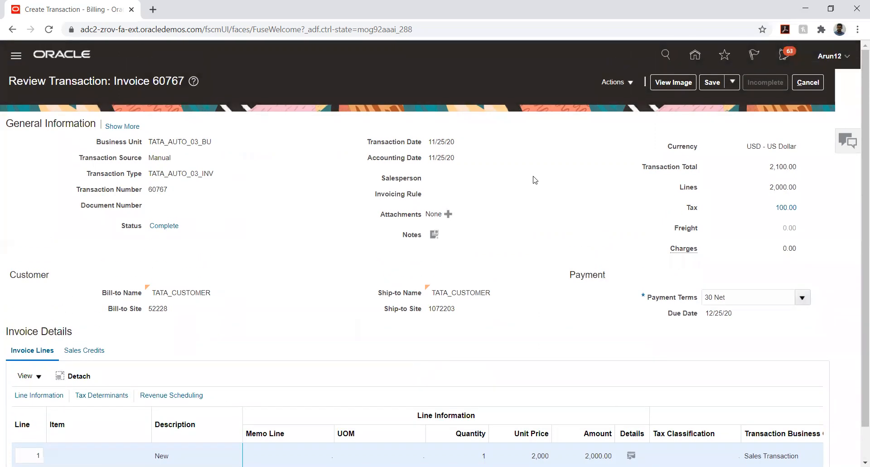
{"action": "double_click", "coordinate": [157, 80]}
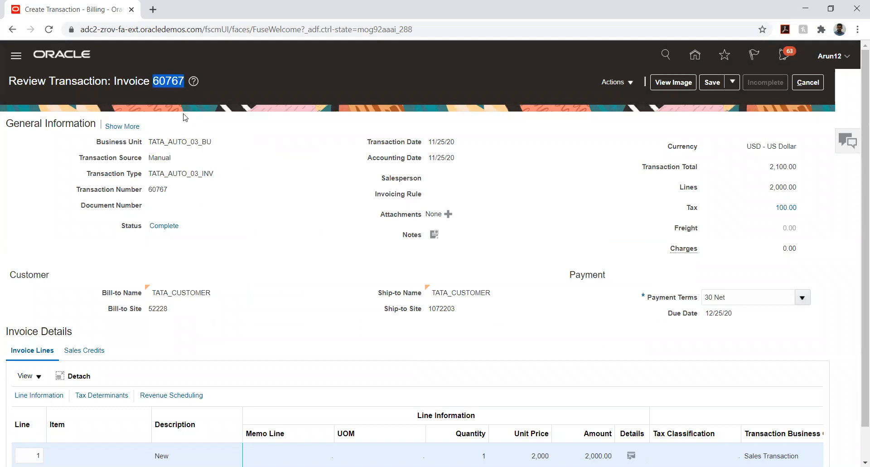
{"action": "left_click", "coordinate": [263, 168]}
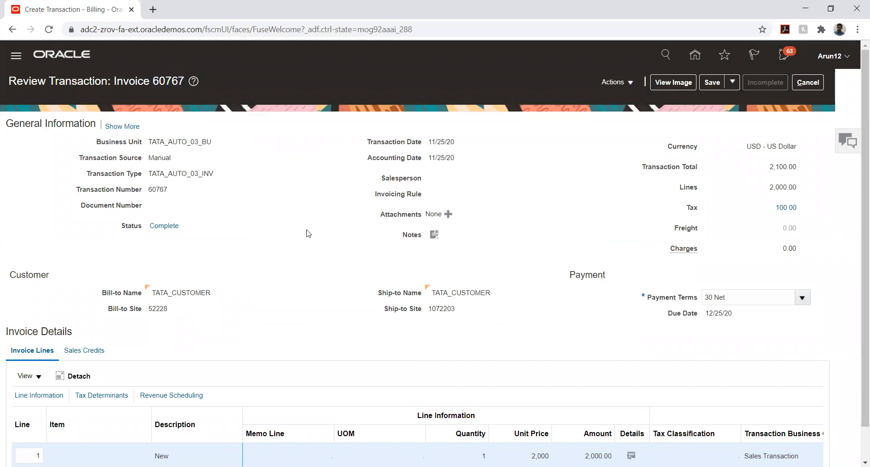
- Save and close the reviewed invoice
{"action": "scroll", "coordinate": [308, 233], "scroll_direction": "down", "scroll_amount": 1}
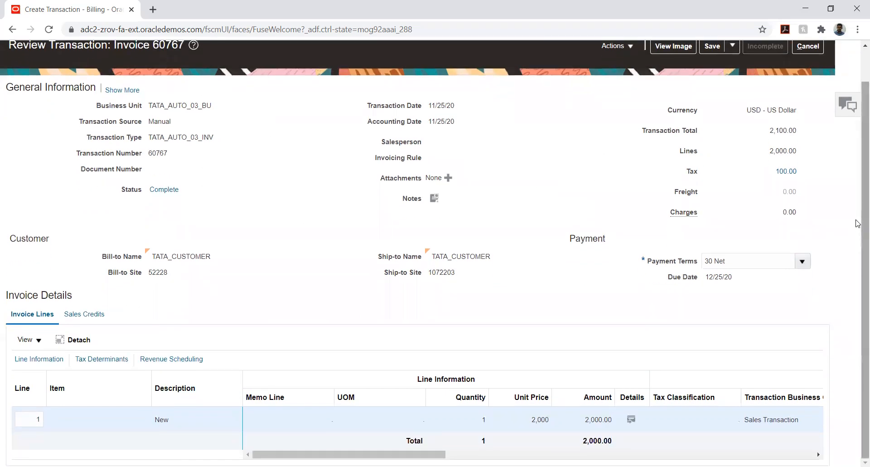
{"action": "scroll", "coordinate": [857, 223], "scroll_direction": "up", "scroll_amount": 1}
{"action": "left_click", "coordinate": [732, 82]}
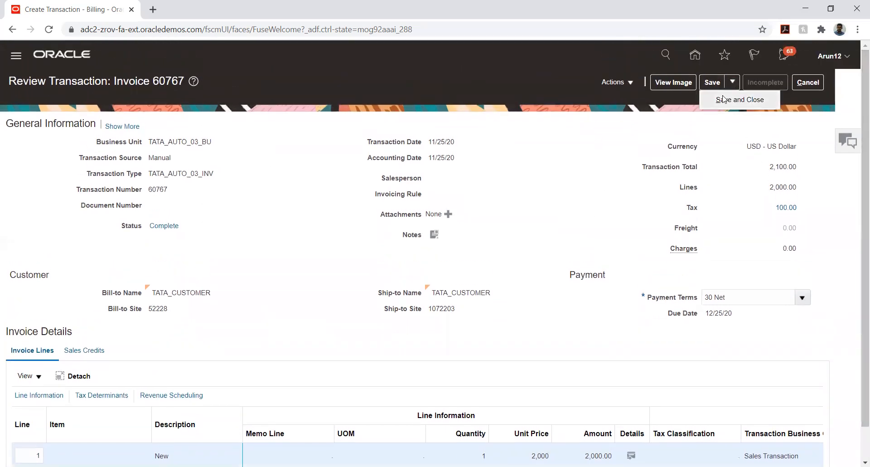
{"action": "left_click", "coordinate": [722, 100]}
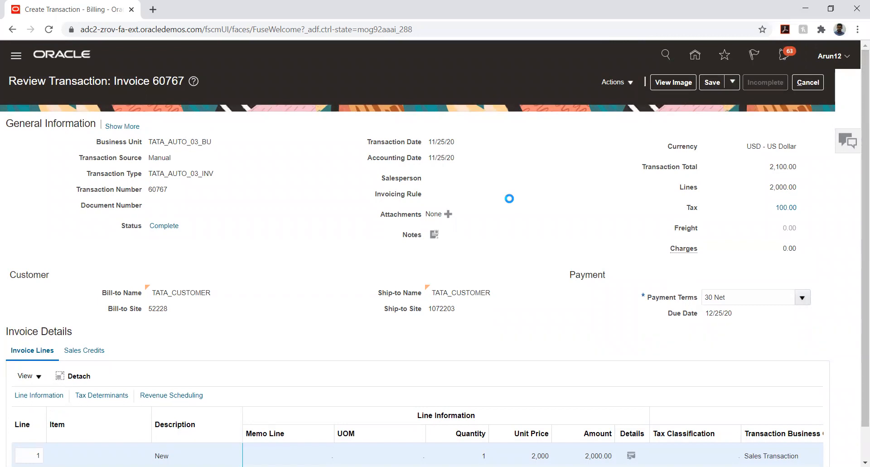
{"action": "left_click", "coordinate": [479, 173]}
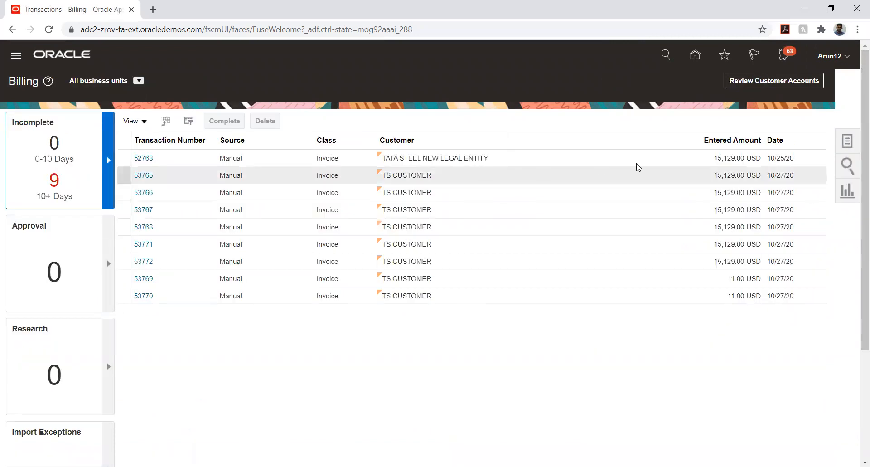
- Go to the Accounts Receivable work area and start creating a receipt
{"action": "left_click", "coordinate": [695, 56]}
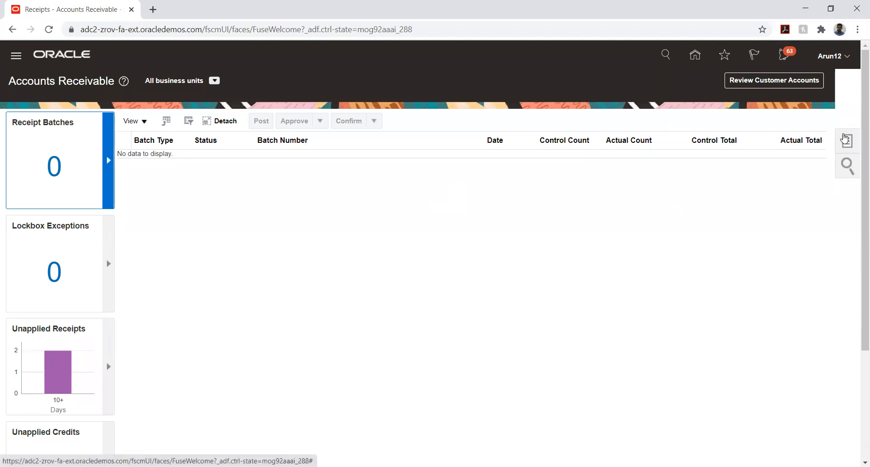
{"action": "left_click", "coordinate": [846, 141]}
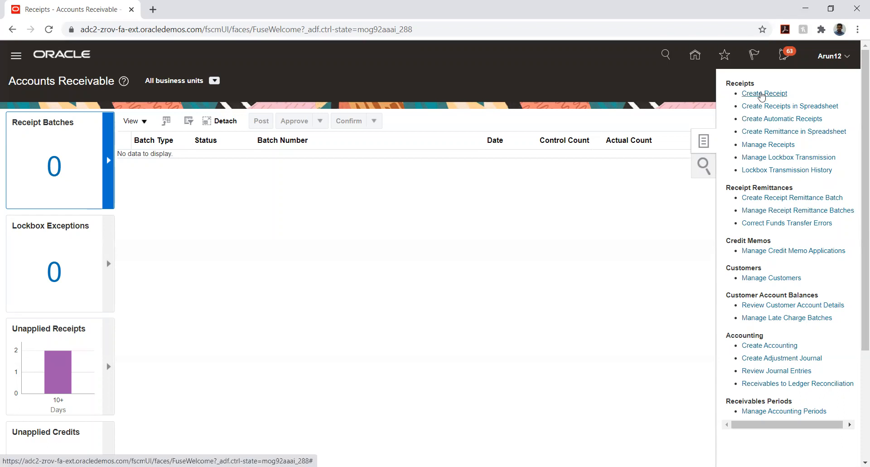
{"action": "left_click", "coordinate": [762, 95]}
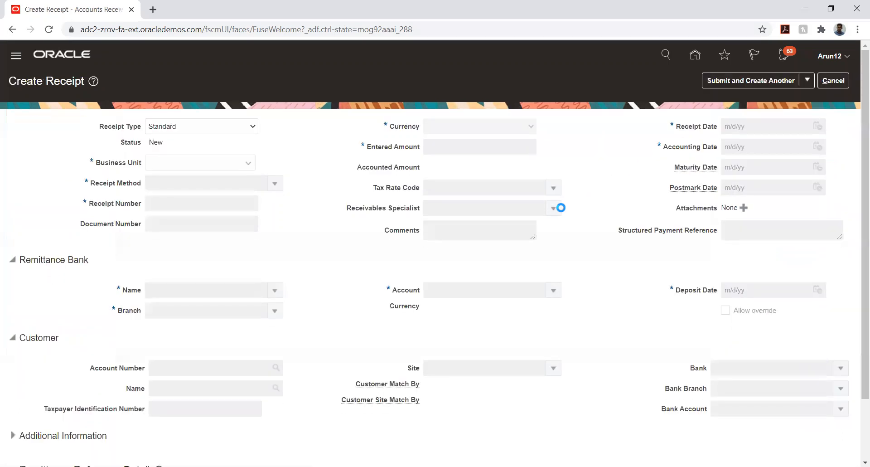
- Set the receipt's business unit to TATA_AUTO_03_BU and its receipt method to TATA_DIRECT
{"action": "left_click", "coordinate": [160, 163]}
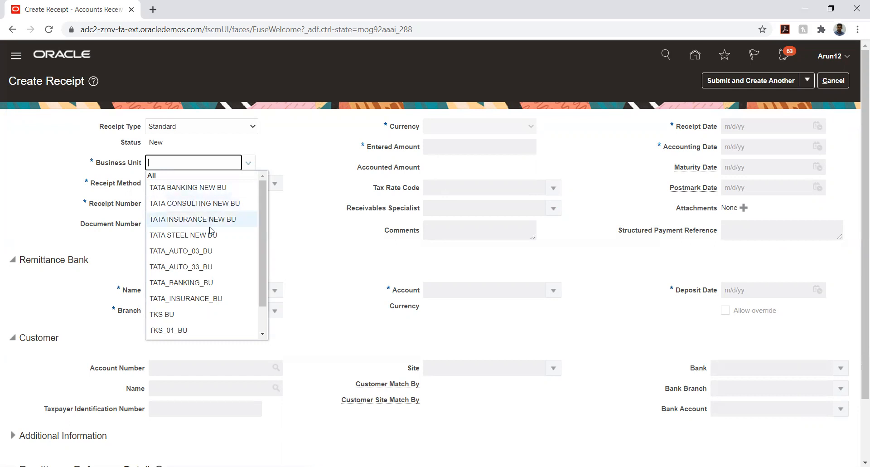
{"action": "left_click", "coordinate": [211, 253]}
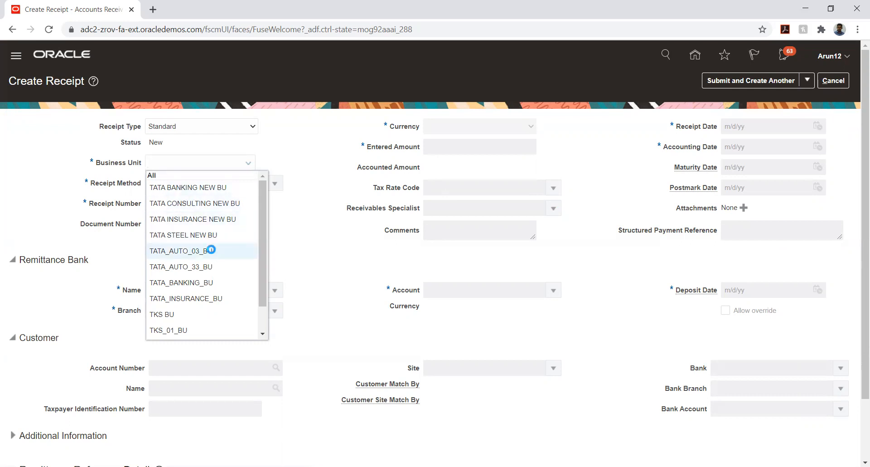
{"action": "left_click", "coordinate": [274, 184]}
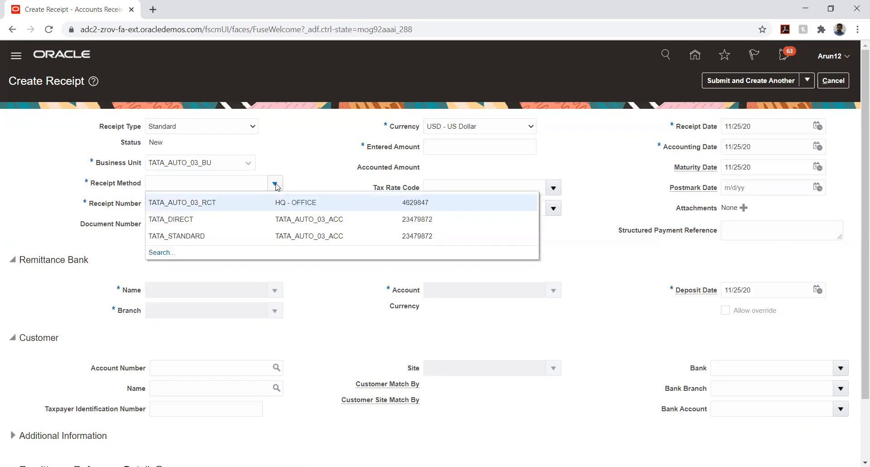
{"action": "left_click", "coordinate": [226, 220]}
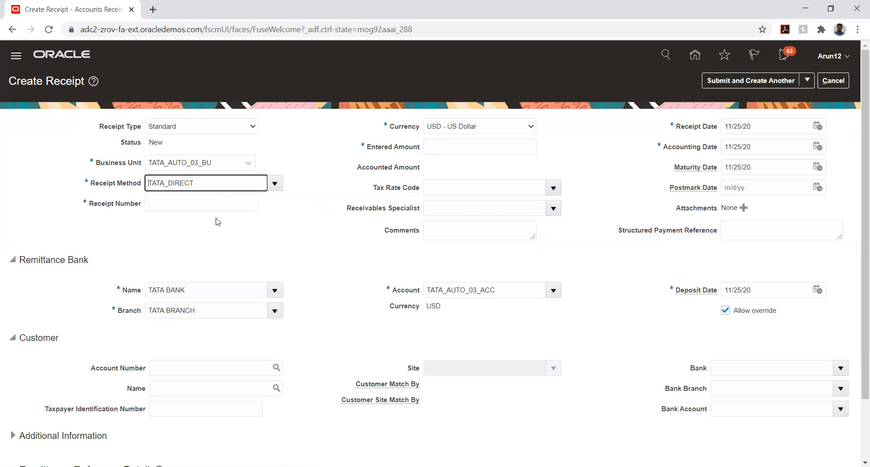
- Enter receipt number 12 and an entered amount of 1,000.00 US dollars
{"action": "left_click", "coordinate": [210, 205]}
{"action": "type", "text": "12"}
{"action": "key", "text": "Tab"}
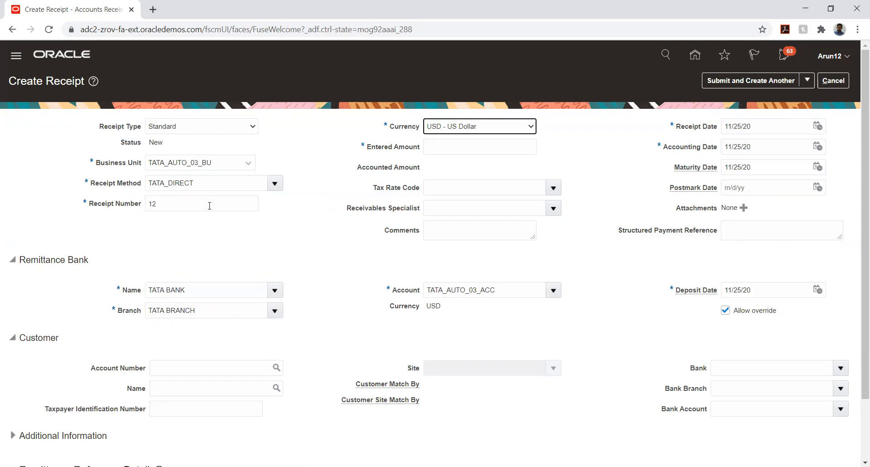
{"action": "left_click", "coordinate": [443, 148]}
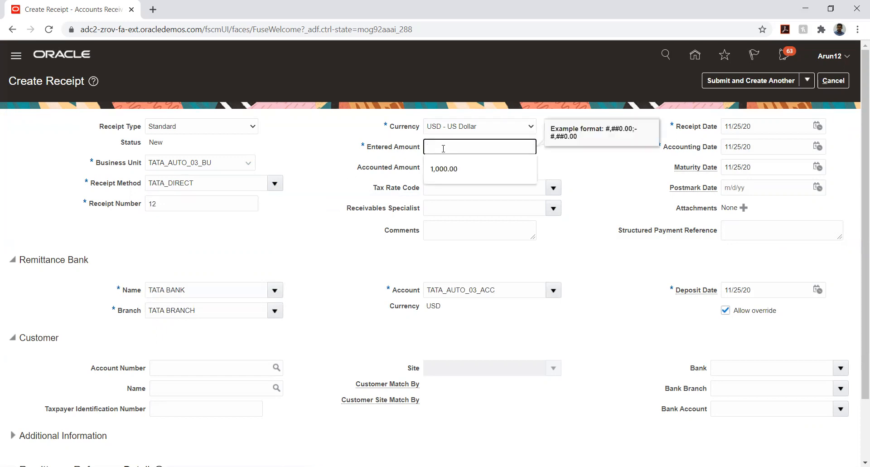
{"action": "type", "text": "1000"}
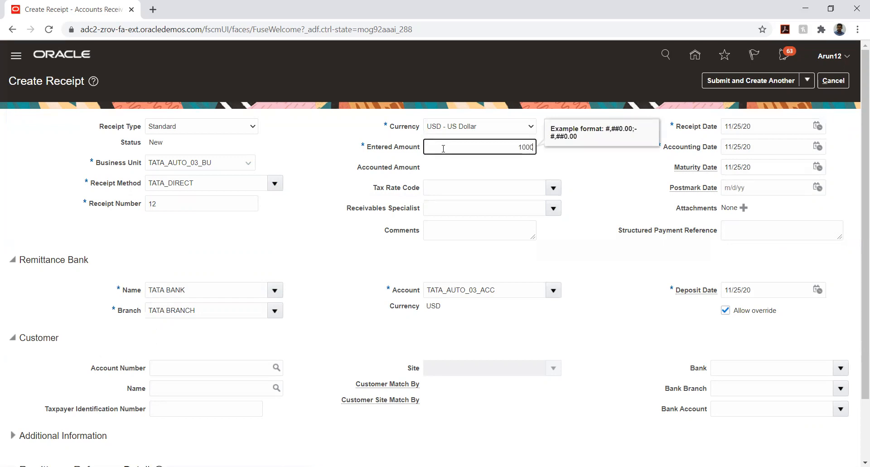
{"action": "key", "text": "Tab"}
{"action": "left_click", "coordinate": [300, 221]}
{"action": "scroll", "coordinate": [303, 250], "scroll_direction": "down", "scroll_amount": 2}
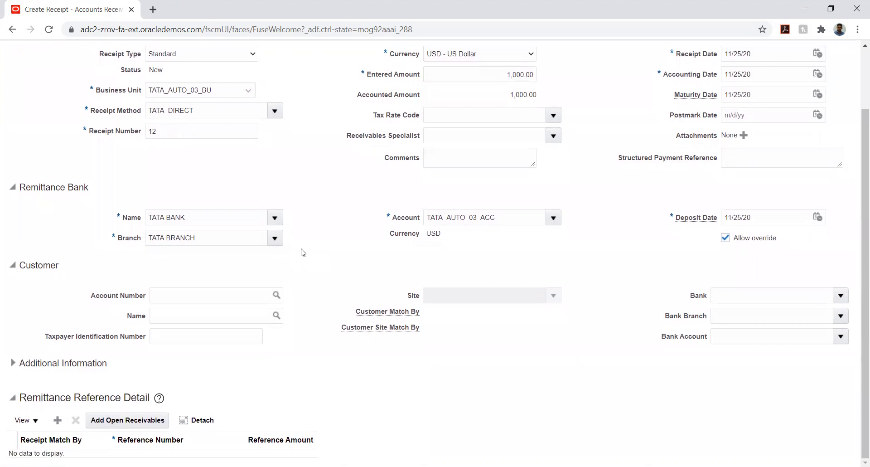
{"action": "left_click", "coordinate": [249, 291]}
{"action": "type", "text": "tata"}
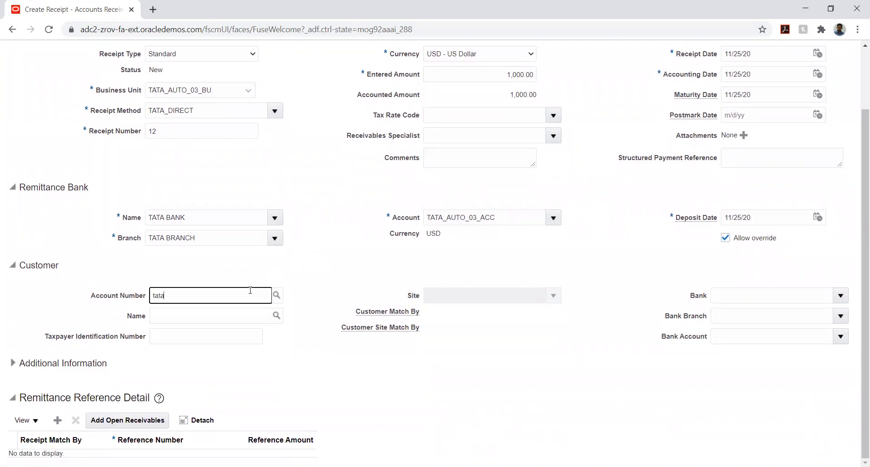
{"action": "key", "text": "BackSpace"}
{"action": "key", "text": "BackSpace"}
{"action": "key", "text": "Tab"}
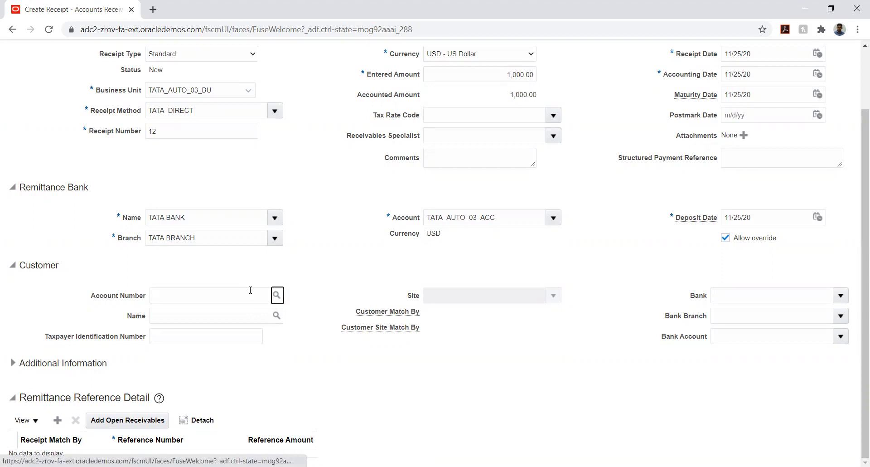
- Look up the account by the name TATA_CUS, assign TATA_CUSTOMER as the receipt's customer, and select the customer's bill-to site
{"action": "left_click", "coordinate": [247, 298]}
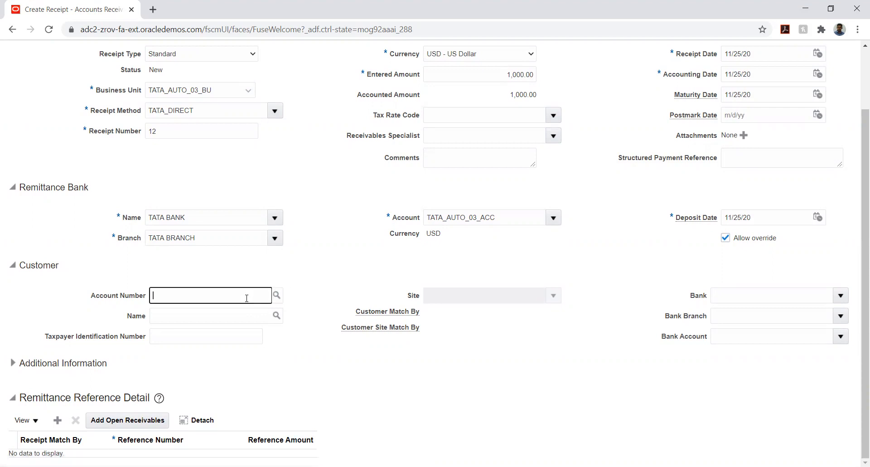
{"action": "type", "text": "TATA_CUSTOMER"}
{"action": "key", "text": "Tab"}
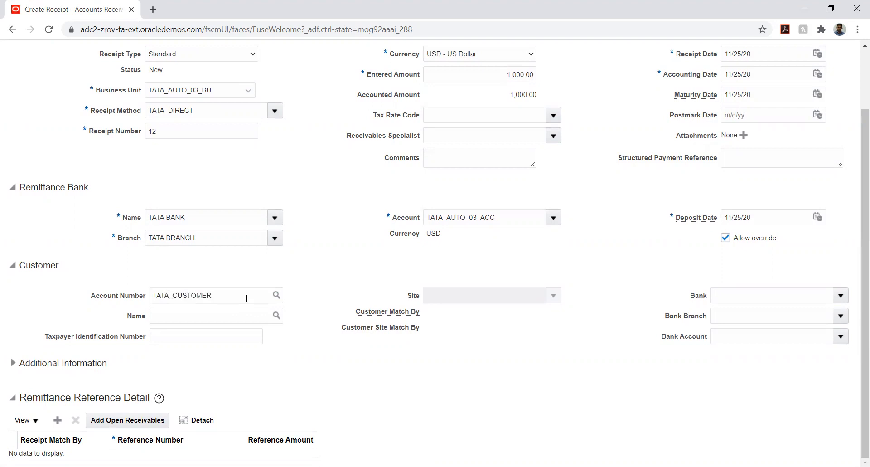
{"action": "left_click", "coordinate": [360, 205]}
{"action": "type", "text": "TATA"}
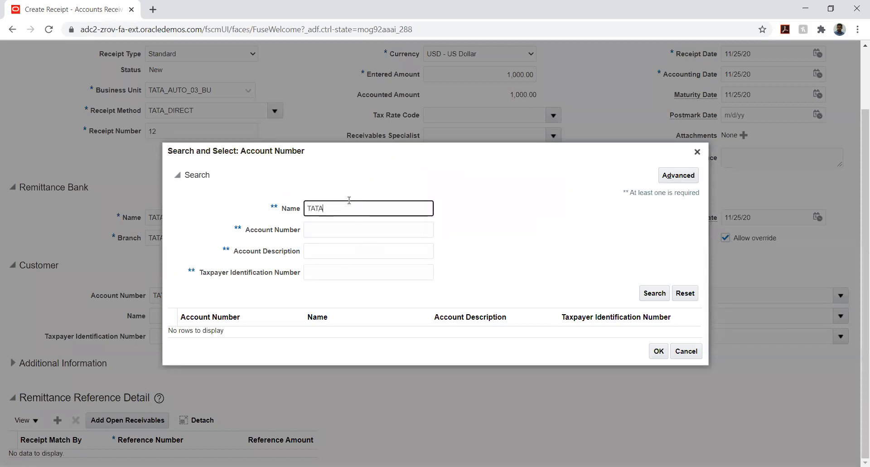
{"action": "type", "text": "_CUS"}
{"action": "key", "text": "Return"}
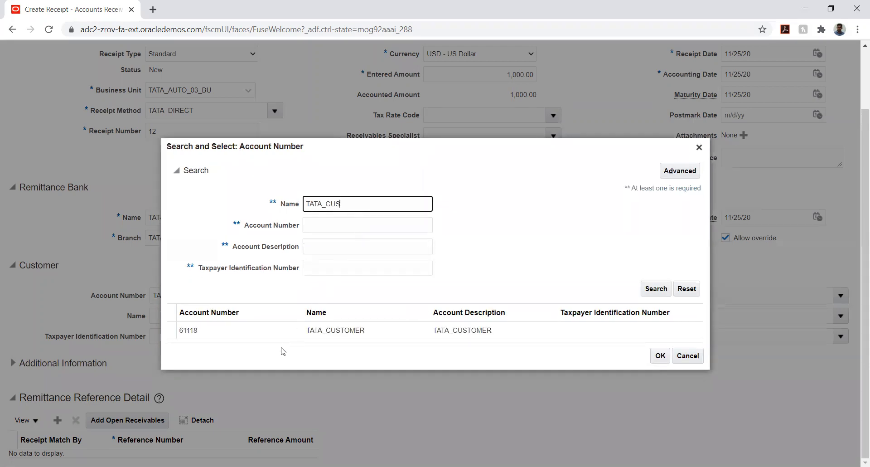
{"action": "left_click", "coordinate": [274, 334]}
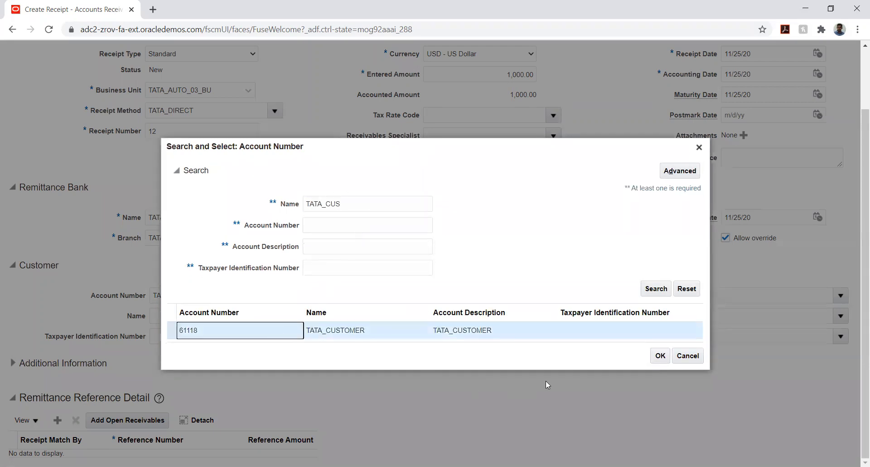
{"action": "left_click", "coordinate": [653, 358]}
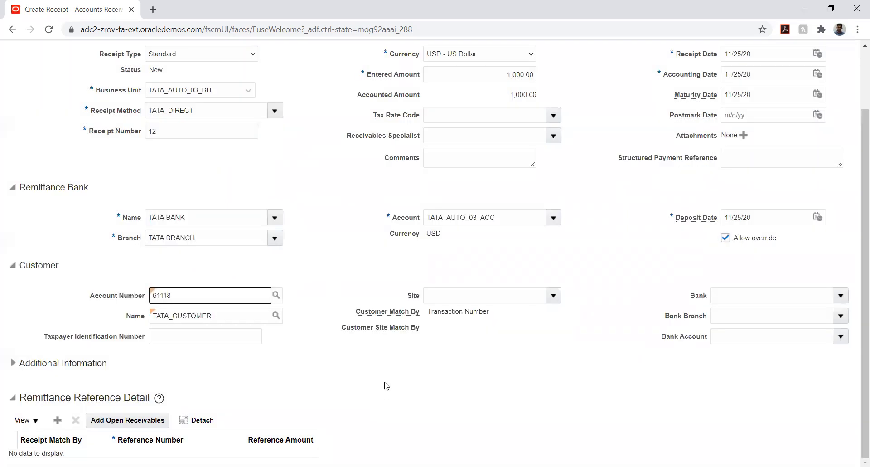
{"action": "left_click", "coordinate": [553, 295]}
{"action": "left_click", "coordinate": [532, 317]}
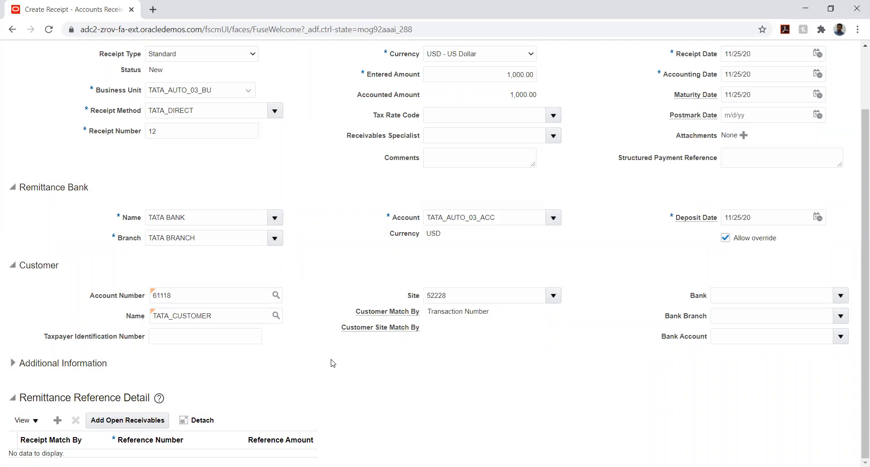
- Search the open receivables by transaction number 60767 and add that invoice to the receipt's remittance reference detail
{"action": "left_click", "coordinate": [121, 421]}
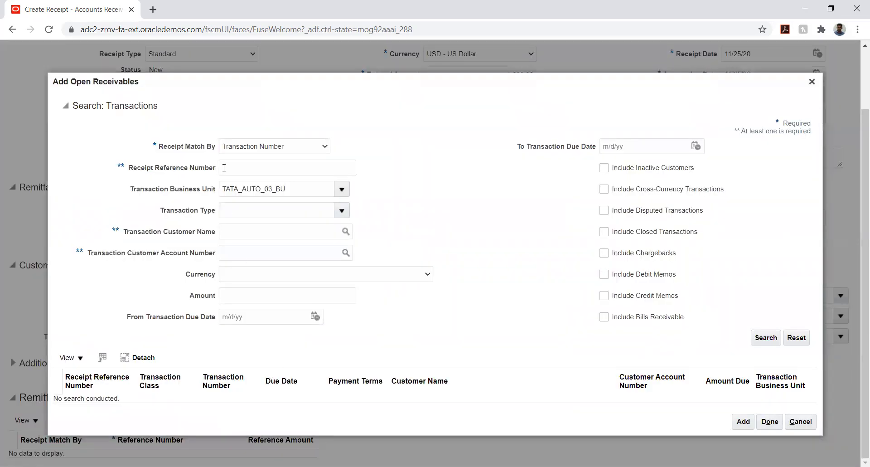
{"action": "left_click", "coordinate": [227, 168]}
{"action": "type", "text": "60767"}
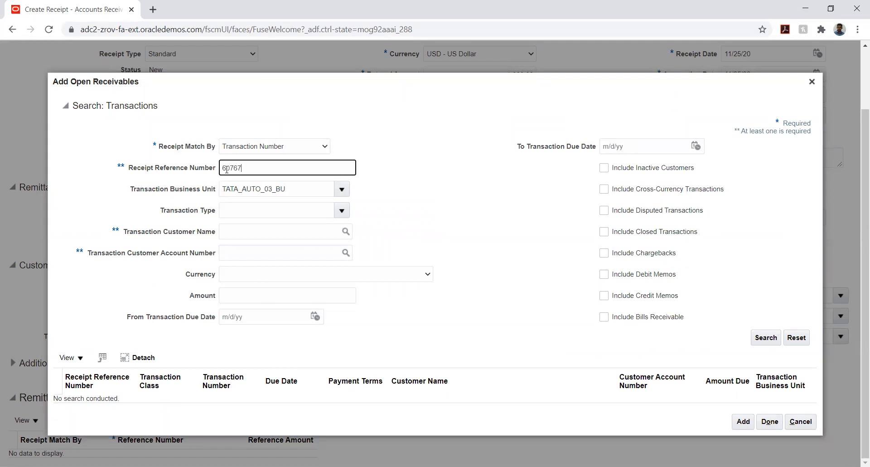
{"action": "left_click", "coordinate": [764, 339]}
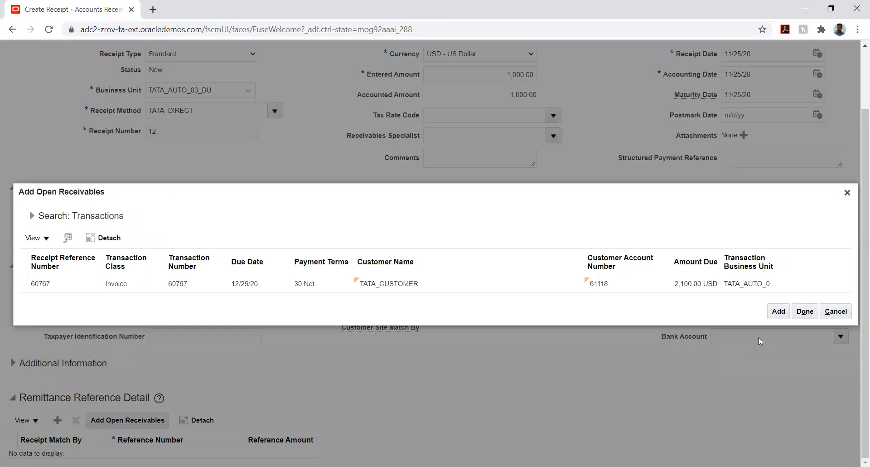
{"action": "left_click", "coordinate": [320, 284]}
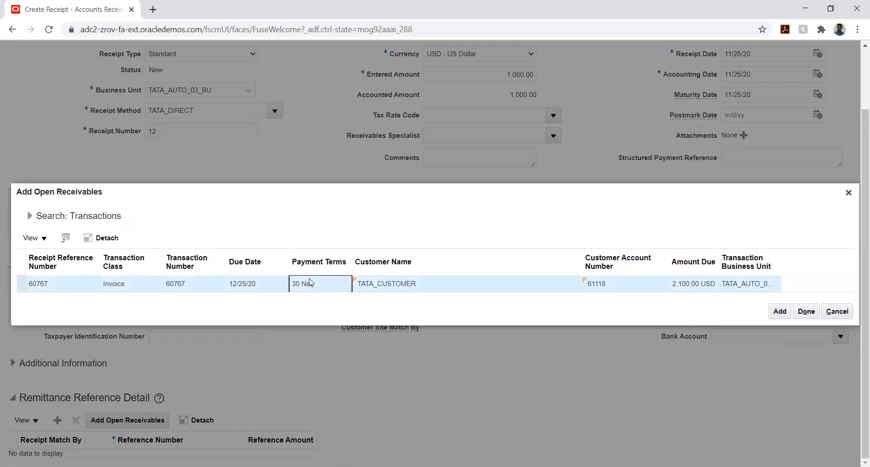
{"action": "left_click", "coordinate": [780, 312]}
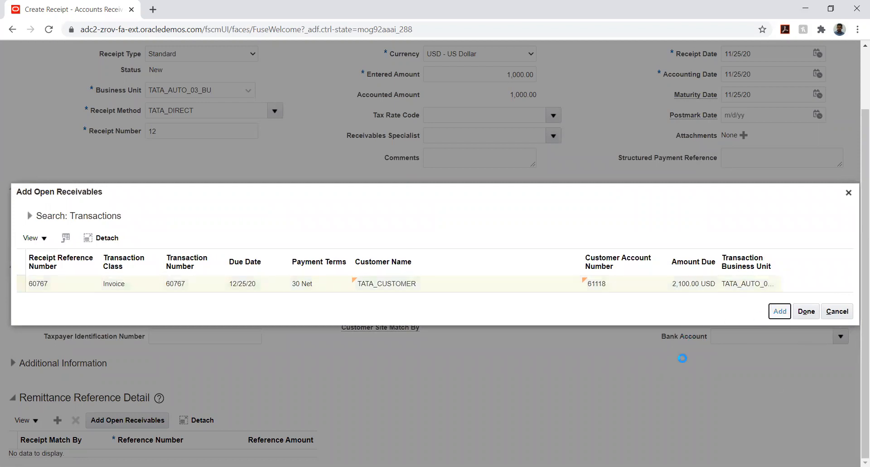
{"action": "left_click", "coordinate": [806, 313]}
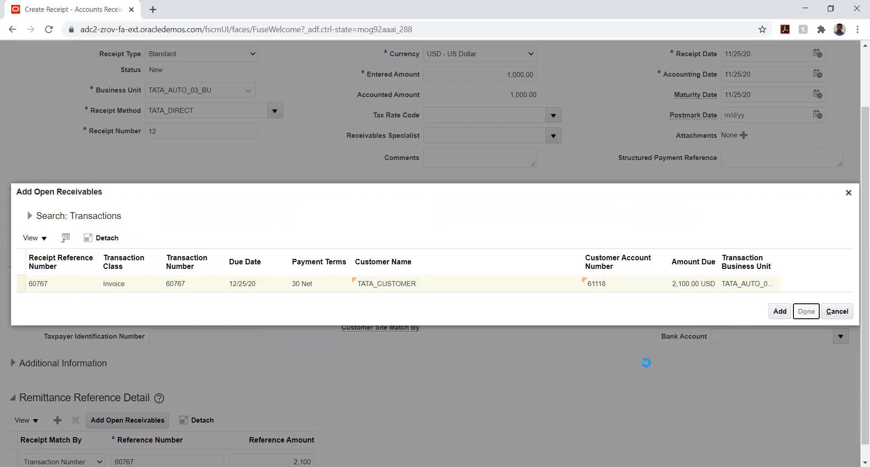
- Review the new receipt's type options, receipt number, dates, remittance bank, customer details and remittance reference before submitting it
{"action": "scroll", "coordinate": [645, 354], "scroll_direction": "up", "scroll_amount": 2}
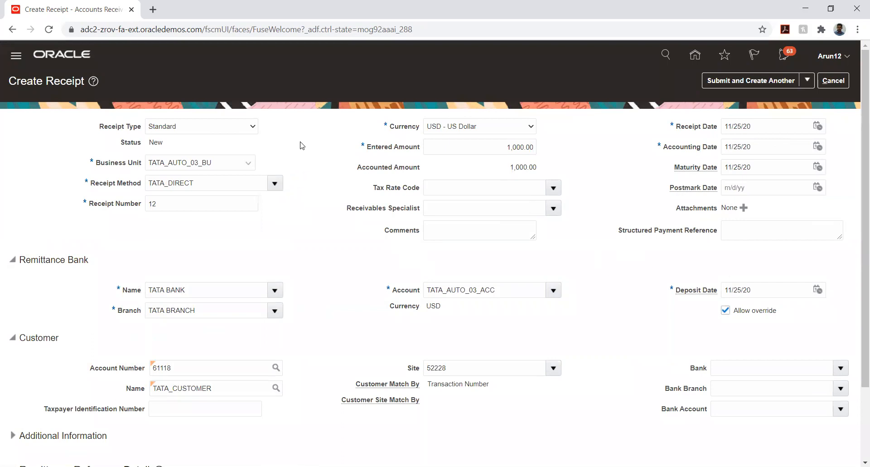
{"action": "left_click", "coordinate": [212, 130]}
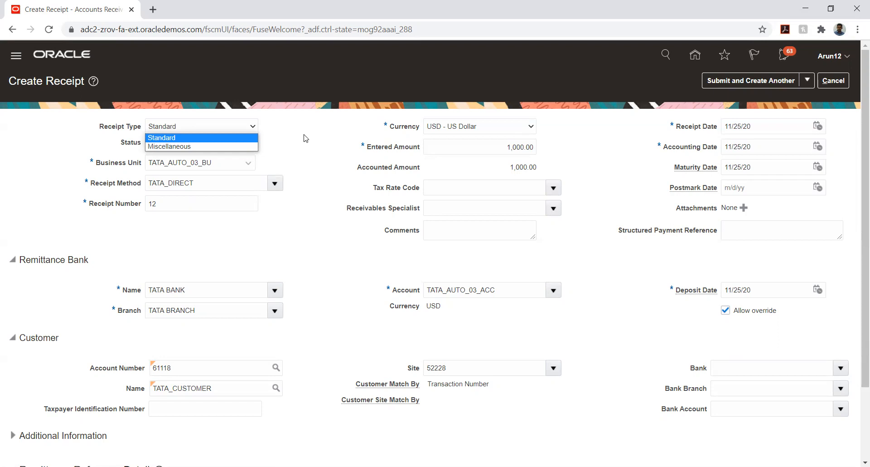
{"action": "left_click", "coordinate": [309, 150]}
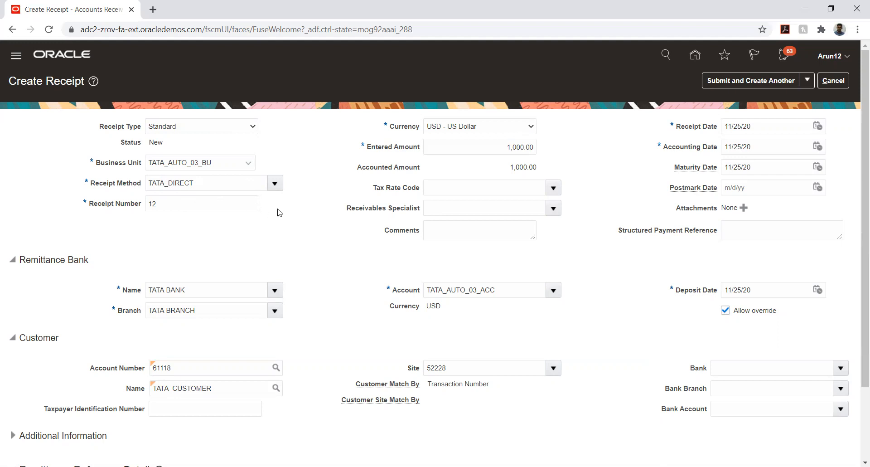
{"action": "double_click", "coordinate": [177, 204]}
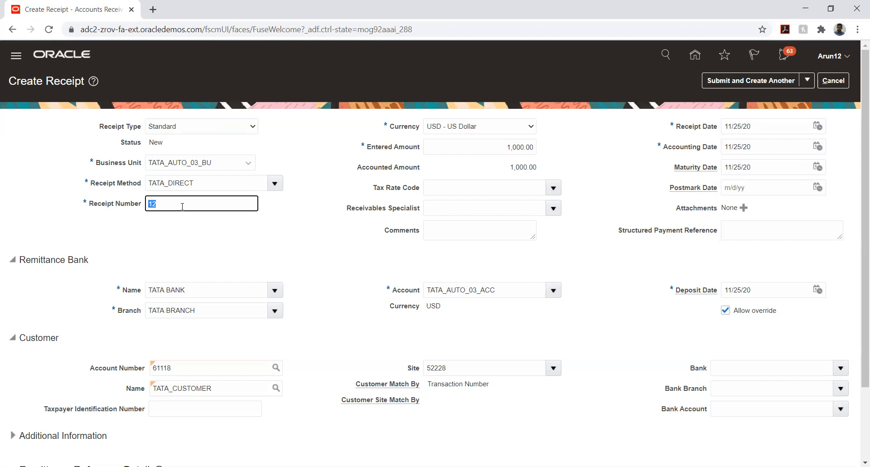
{"action": "left_click", "coordinate": [308, 221]}
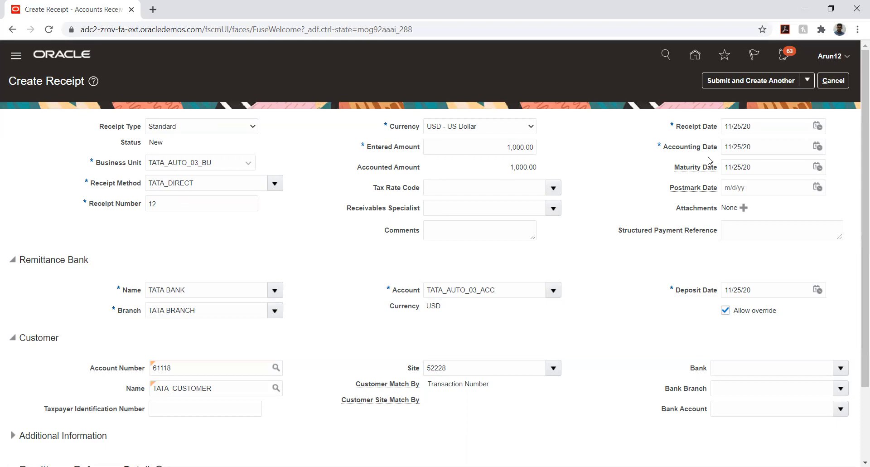
{"action": "scroll", "coordinate": [311, 250], "scroll_direction": "down", "scroll_amount": 2}
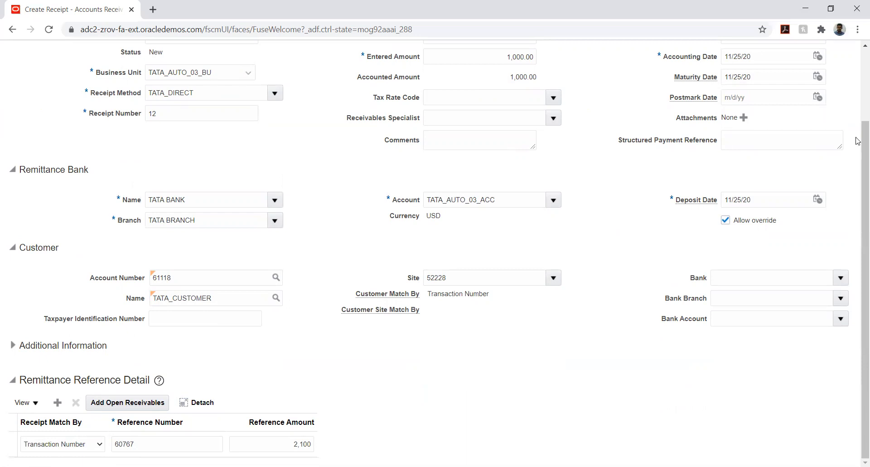
{"action": "scroll", "coordinate": [858, 86], "scroll_direction": "up", "scroll_amount": 3}
{"action": "scroll", "coordinate": [598, 310], "scroll_direction": "down", "scroll_amount": 1}
{"action": "scroll", "coordinate": [599, 310], "scroll_direction": "down", "scroll_amount": 2}
{"action": "scroll", "coordinate": [596, 307], "scroll_direction": "up", "scroll_amount": 3}
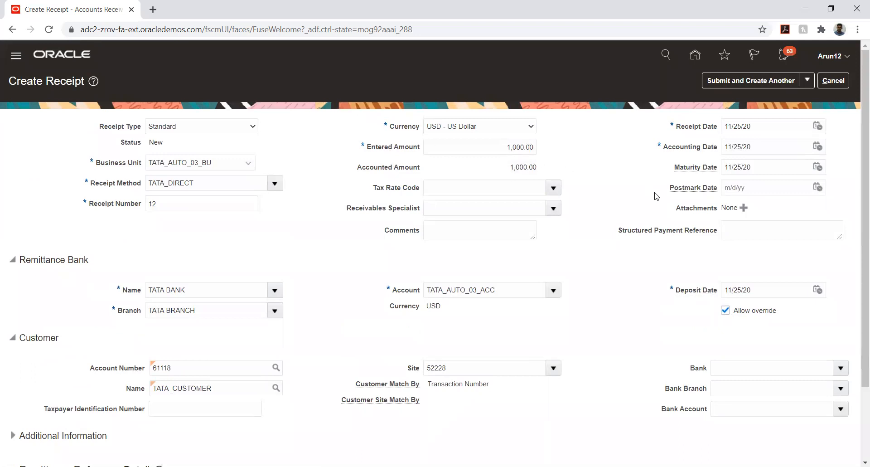
{"action": "scroll", "coordinate": [653, 197], "scroll_direction": "down", "scroll_amount": 2}
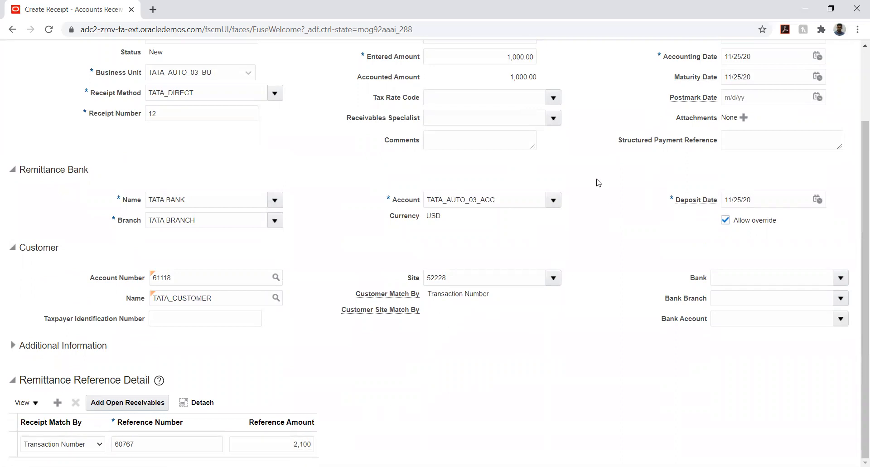
{"action": "scroll", "coordinate": [597, 182], "scroll_direction": "up", "scroll_amount": 2}
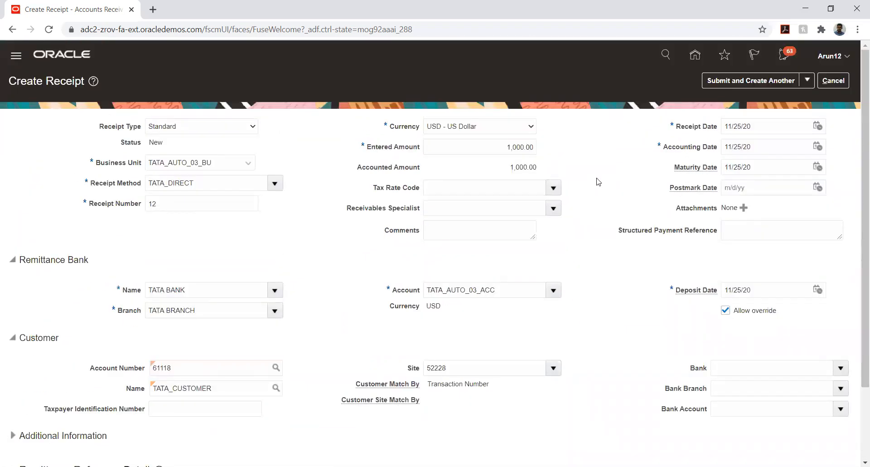
- Submit the receipt for manual application, apply it to open invoice 60767, and save the application
{"action": "left_click", "coordinate": [806, 81]}
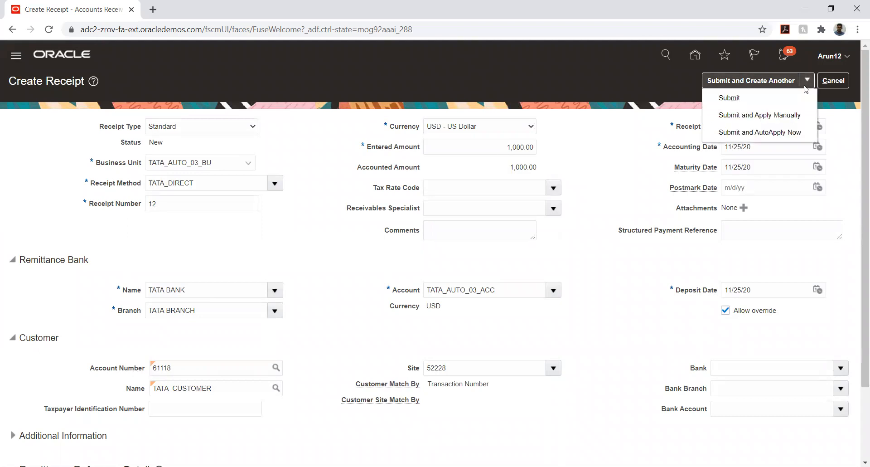
{"action": "left_click", "coordinate": [759, 119]}
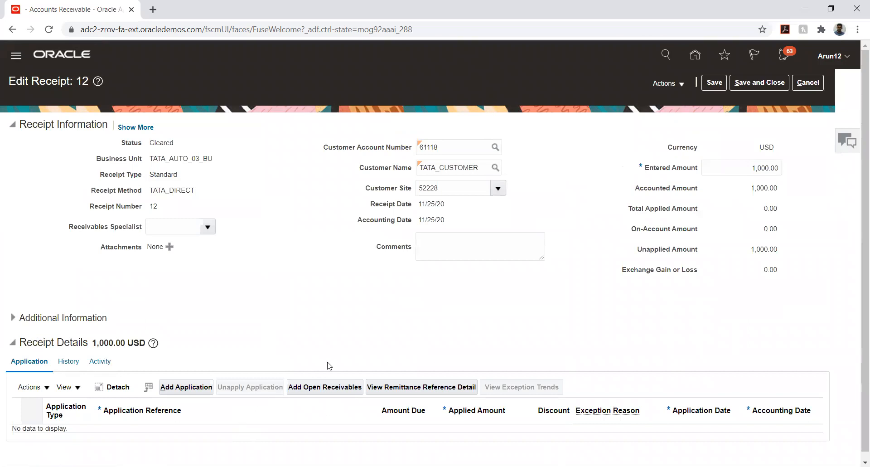
{"action": "left_click", "coordinate": [311, 388]}
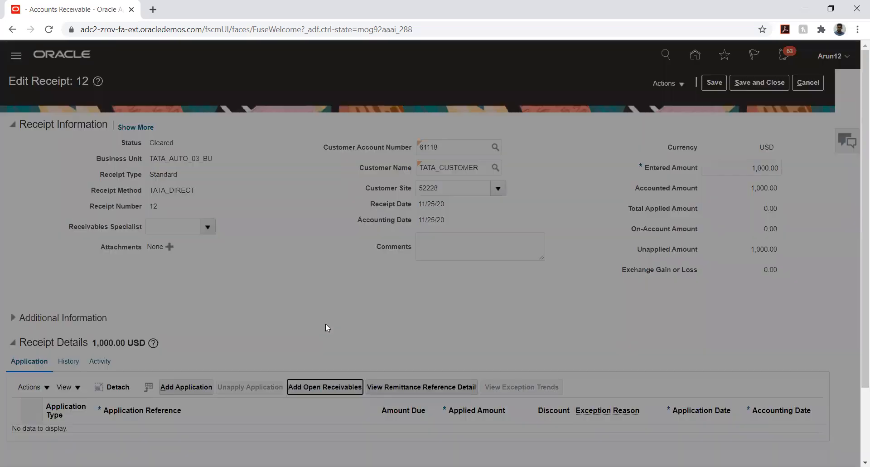
{"action": "left_click", "coordinate": [219, 157]}
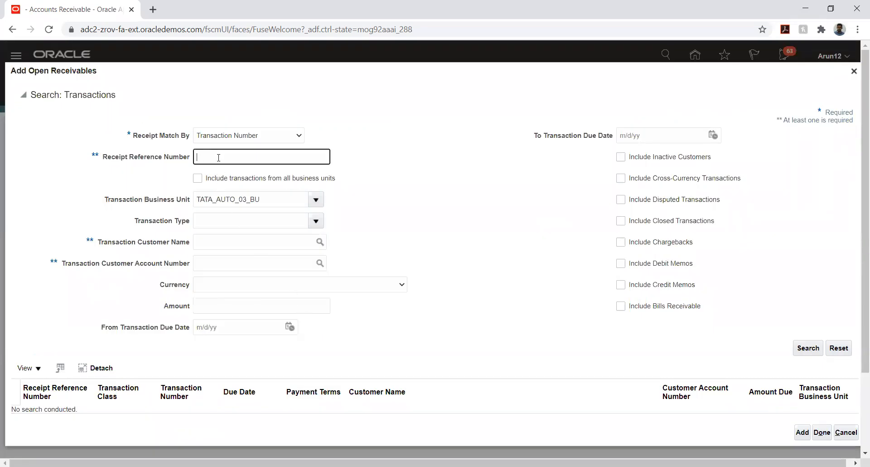
{"action": "type", "text": "60767"}
{"action": "left_click", "coordinate": [806, 349]}
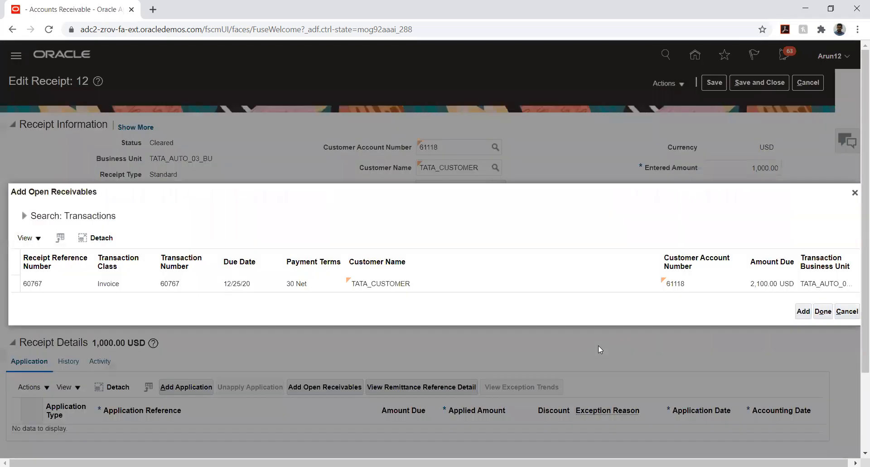
{"action": "left_click", "coordinate": [178, 290]}
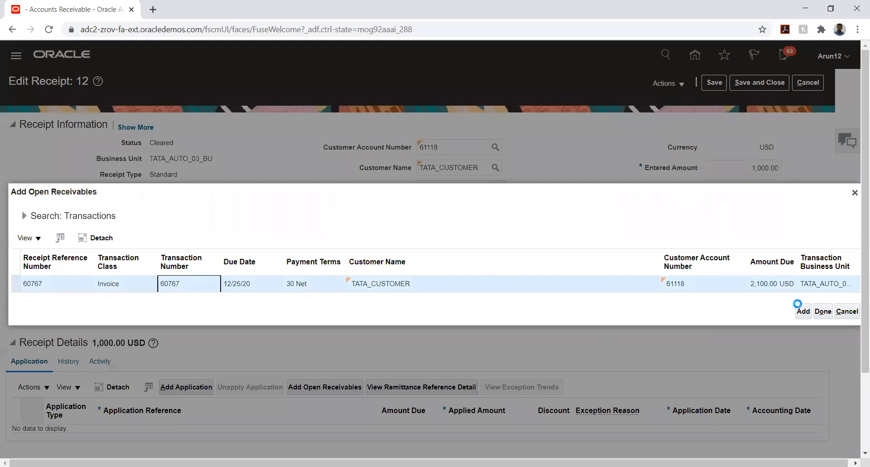
{"action": "left_click", "coordinate": [804, 311]}
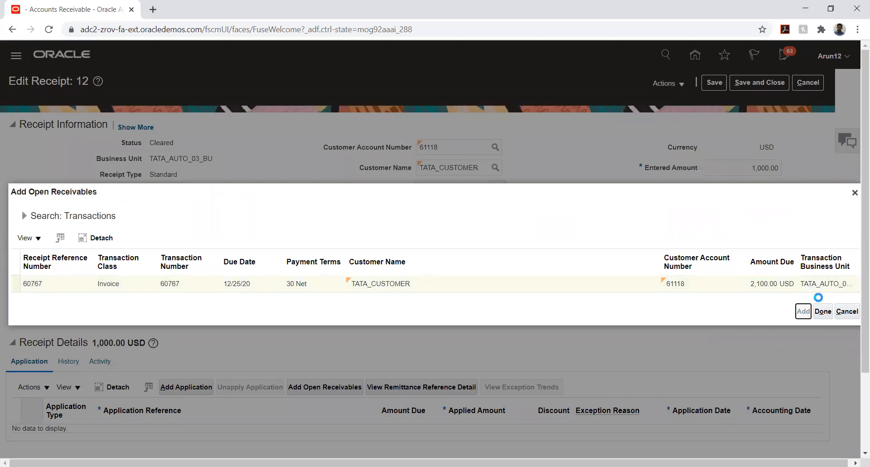
{"action": "left_click", "coordinate": [823, 311]}
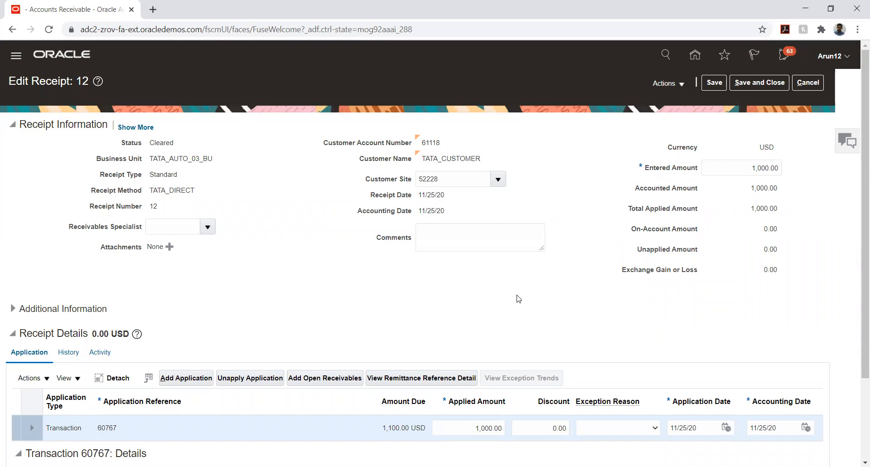
{"action": "left_click", "coordinate": [714, 83]}
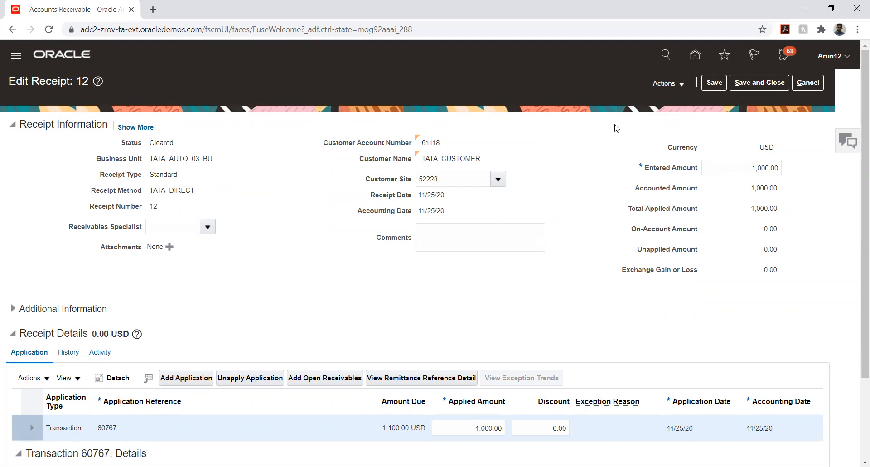
- Post the receipt to the ledger and view its accounting lines
{"action": "left_click", "coordinate": [675, 85]}
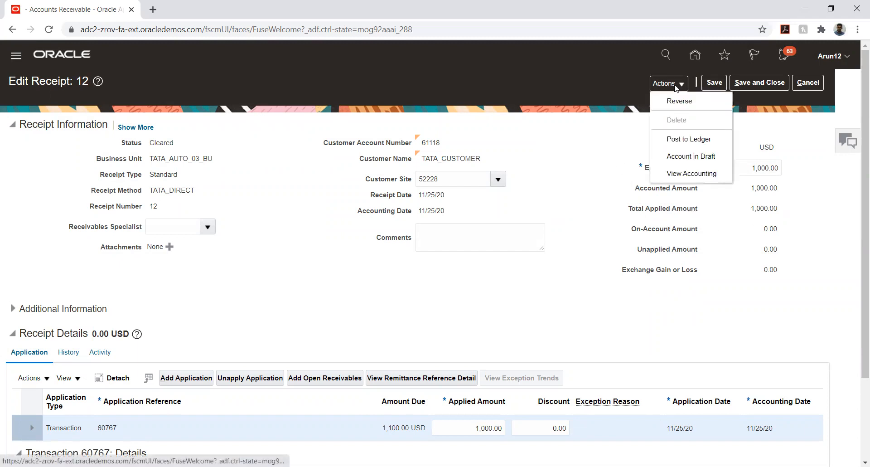
{"action": "left_click", "coordinate": [674, 140]}
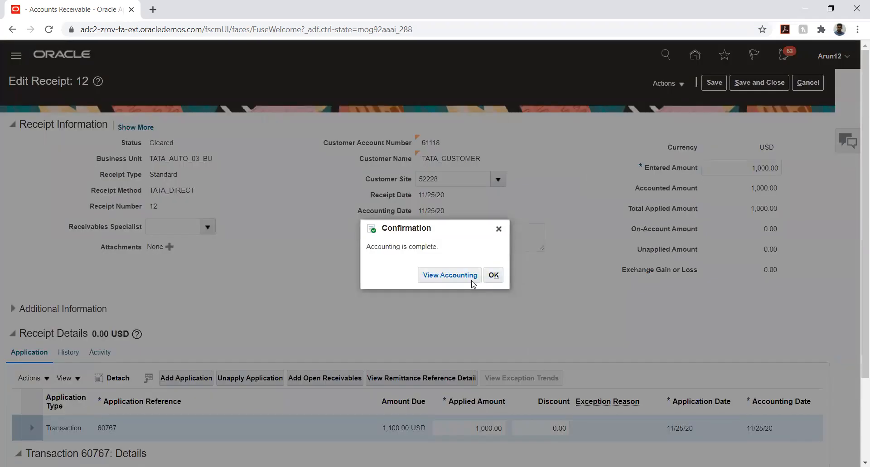
{"action": "left_click", "coordinate": [459, 278]}
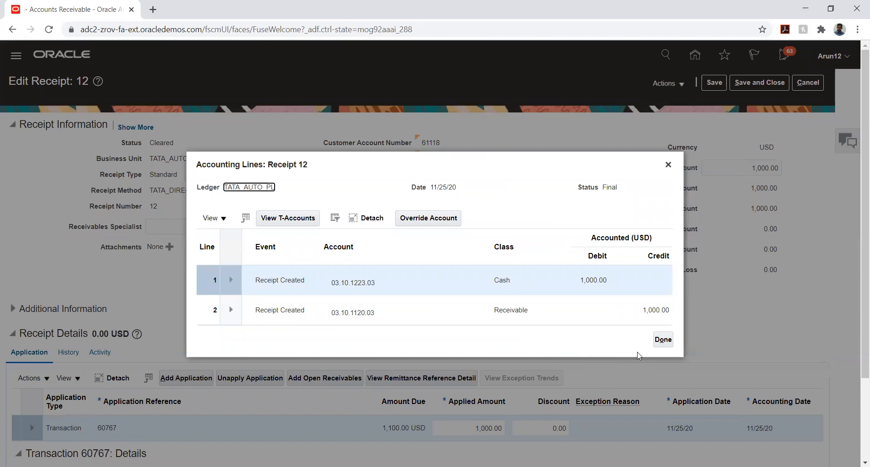
{"action": "left_click", "coordinate": [662, 340]}
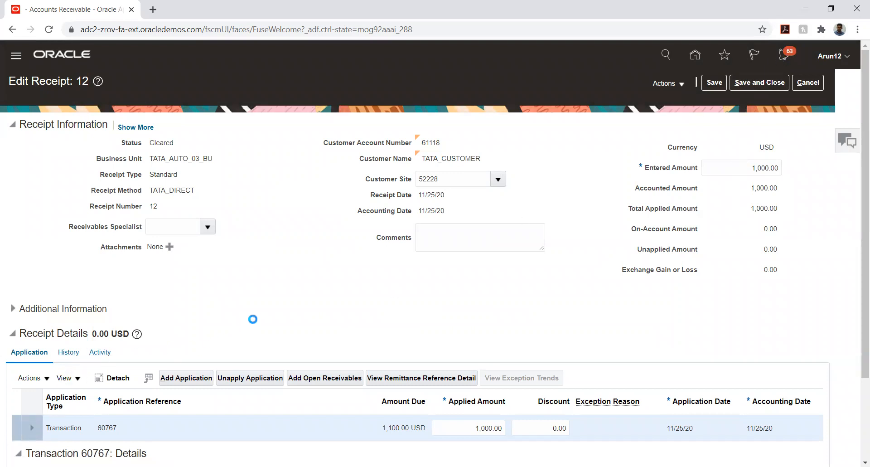
- Examine the receipt's status change history, its activity details, and the status and receipt method in the receipt information
{"action": "scroll", "coordinate": [230, 301], "scroll_direction": "down", "scroll_amount": 2}
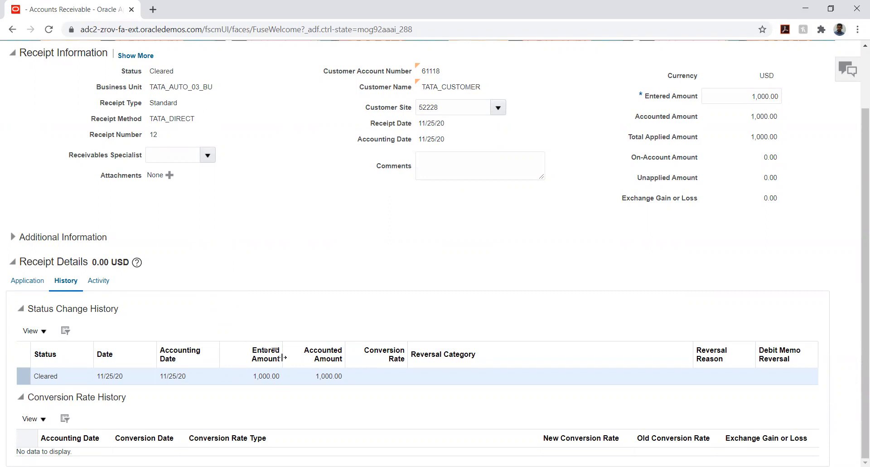
{"action": "left_click", "coordinate": [98, 281]}
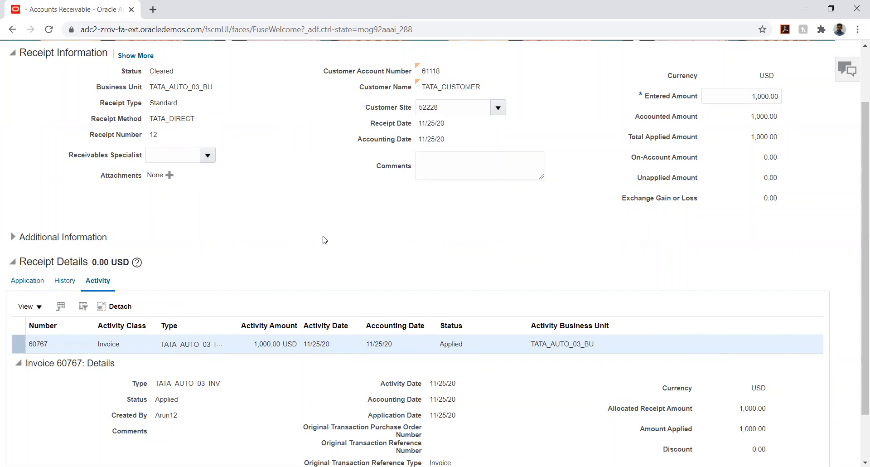
{"action": "scroll", "coordinate": [323, 236], "scroll_direction": "up", "scroll_amount": 2}
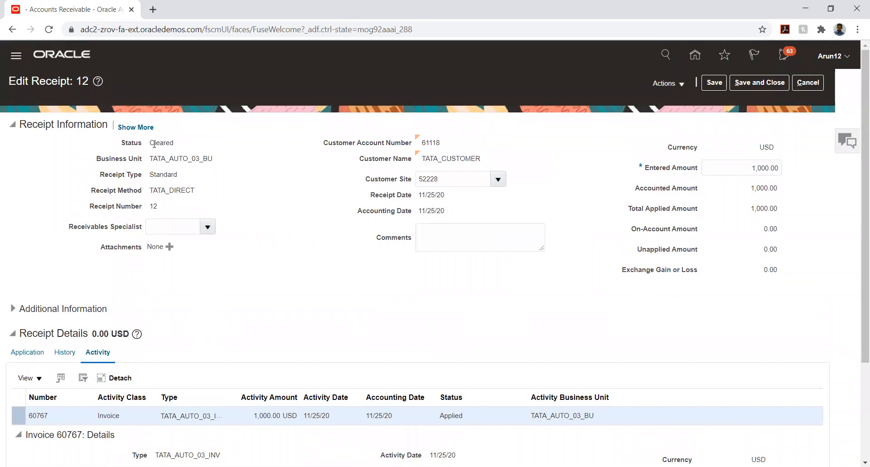
{"action": "left_click_drag", "start_coordinate": [151, 144], "coordinate": [191, 140]}
{"action": "left_click", "coordinate": [274, 199]}
{"action": "left_click_drag", "start_coordinate": [169, 190], "coordinate": [200, 194]}
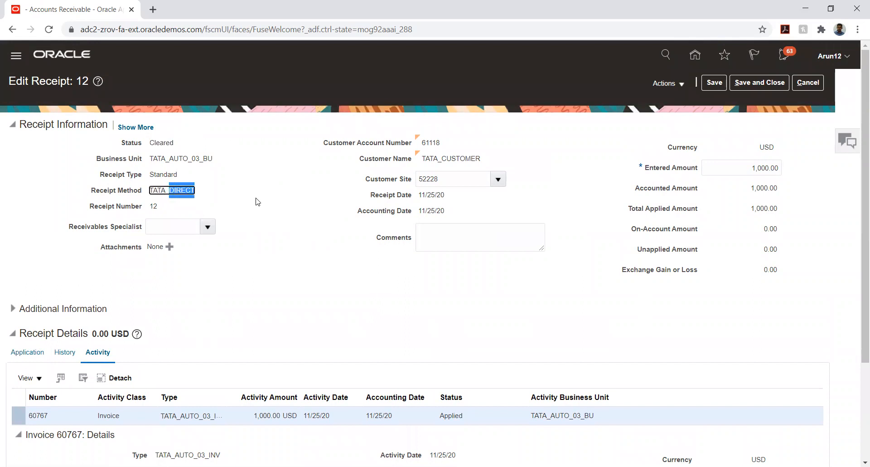
{"action": "left_click", "coordinate": [183, 188]}
{"action": "left_click", "coordinate": [205, 194]}
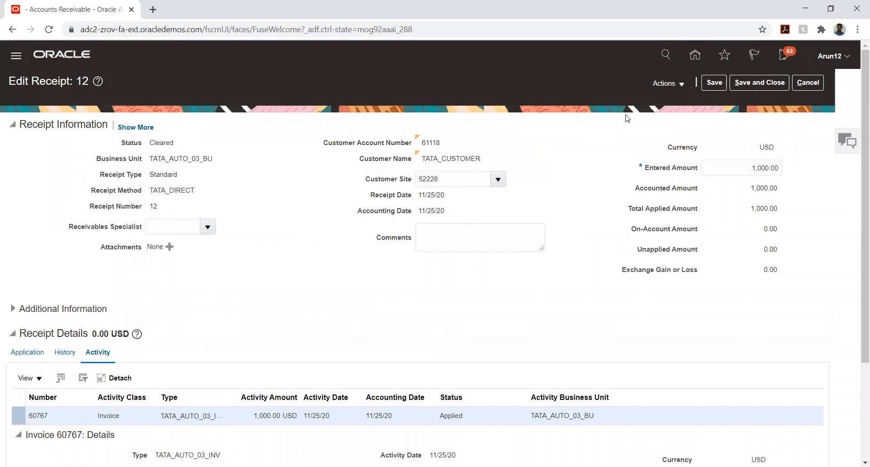
- Save and close the receipt, and go to the Billing work area
{"action": "left_click", "coordinate": [757, 85]}
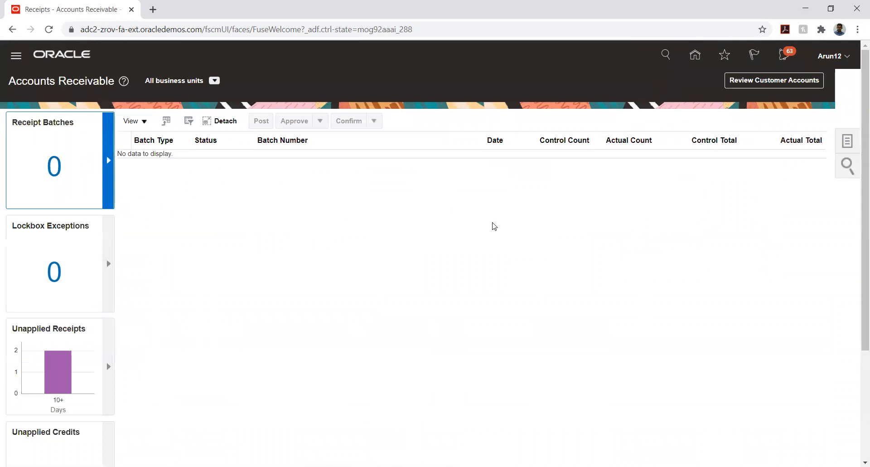
{"action": "left_click", "coordinate": [688, 66]}
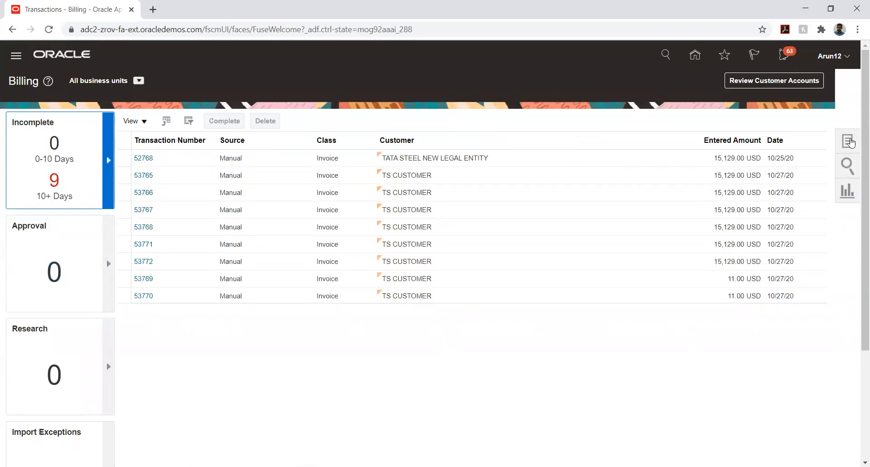
- Search the billing transactions for transaction number 60767 and open that invoice
{"action": "left_click", "coordinate": [848, 141]}
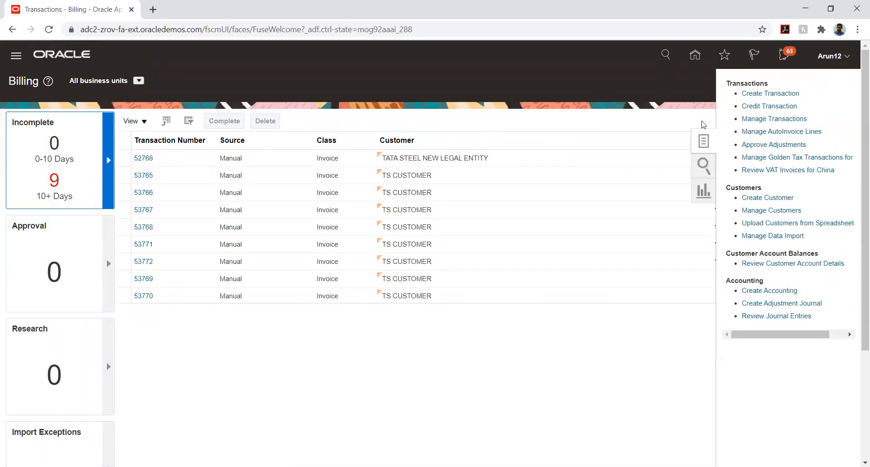
{"action": "left_click", "coordinate": [705, 166]}
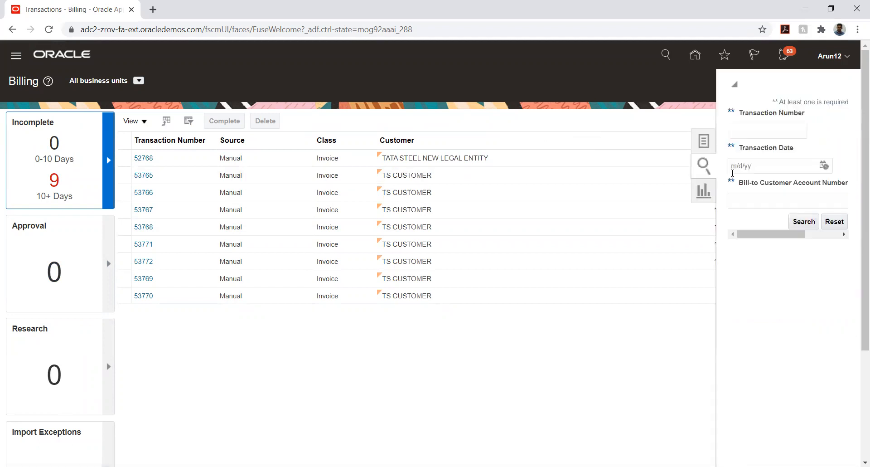
{"action": "left_click", "coordinate": [765, 130]}
{"action": "type", "text": "60767"}
{"action": "key", "text": "Return"}
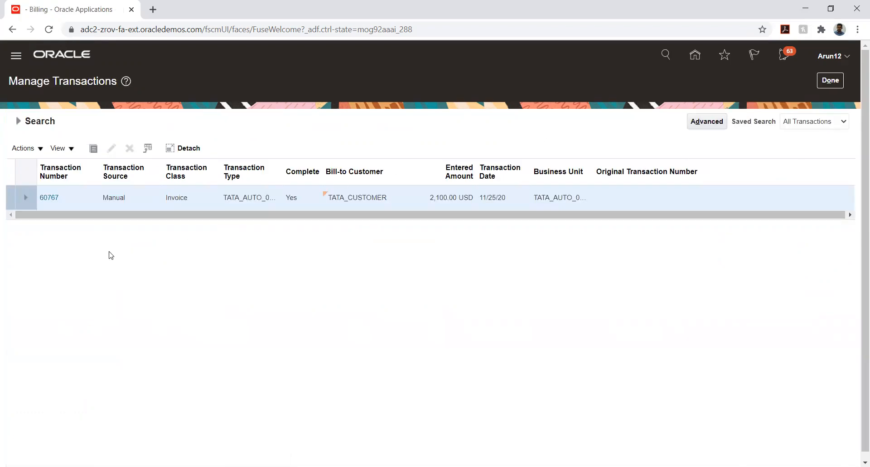
{"action": "left_click", "coordinate": [49, 198]}
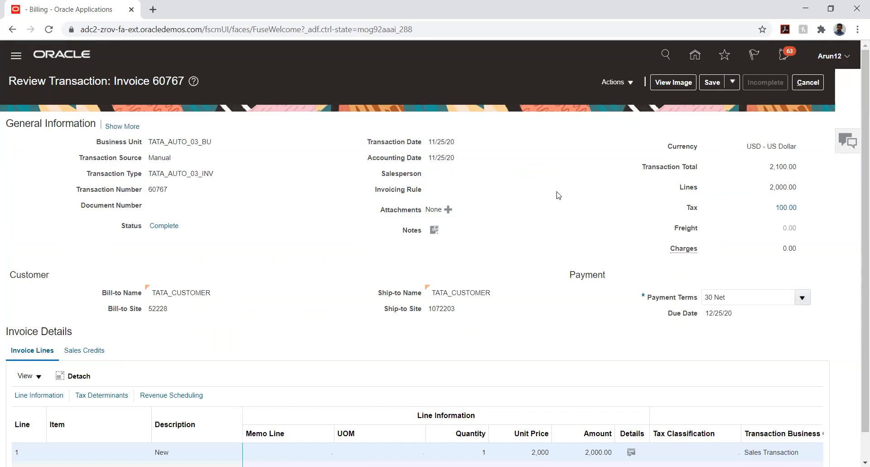
- Review the invoice's installments, save and close them, and examine its balance details in the entered currency
{"action": "left_click", "coordinate": [619, 86]}
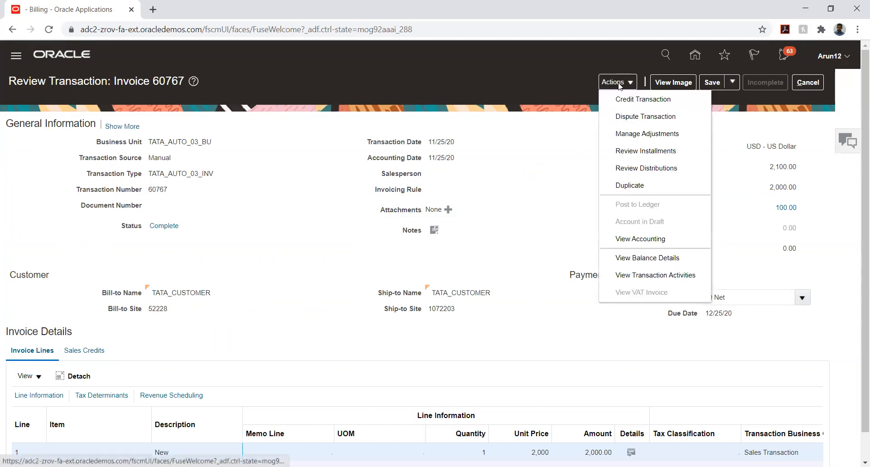
{"action": "left_click", "coordinate": [647, 151]}
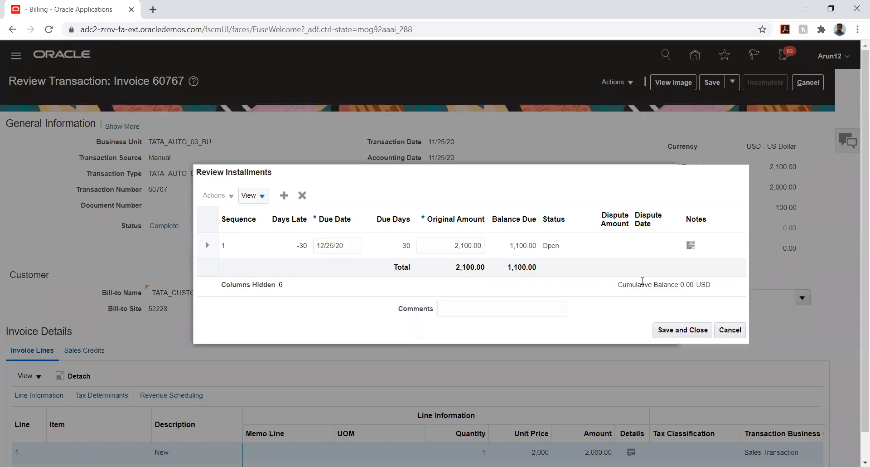
{"action": "left_click", "coordinate": [683, 330]}
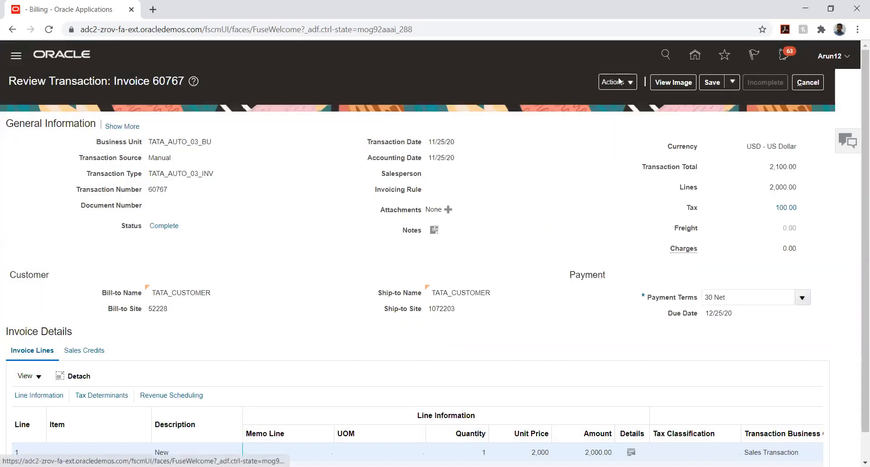
{"action": "left_click", "coordinate": [619, 82]}
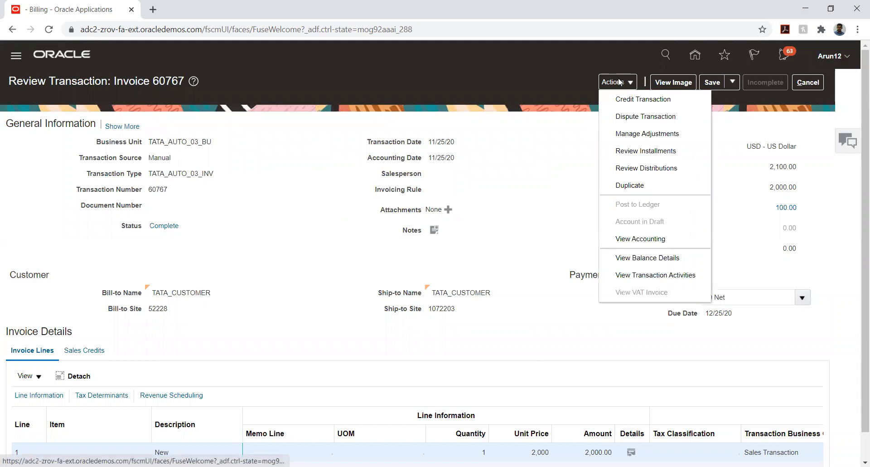
{"action": "left_click", "coordinate": [651, 258]}
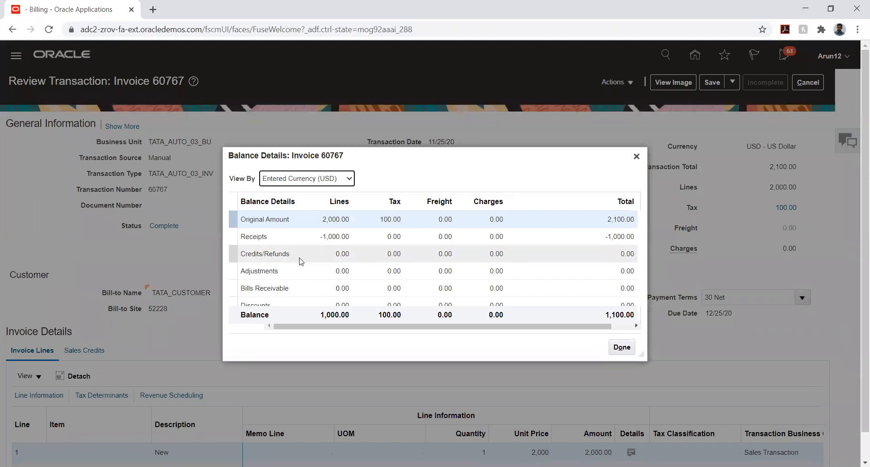
{"action": "scroll", "coordinate": [293, 268], "scroll_direction": "down", "scroll_amount": 1}
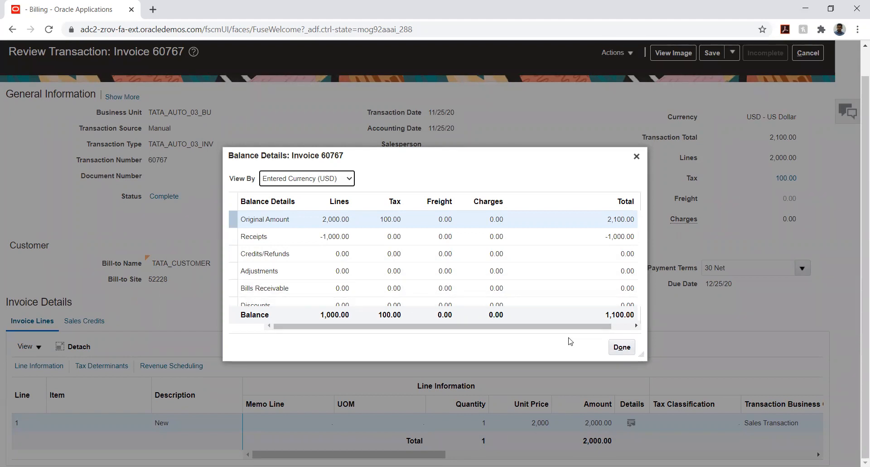
{"action": "left_click", "coordinate": [622, 348]}
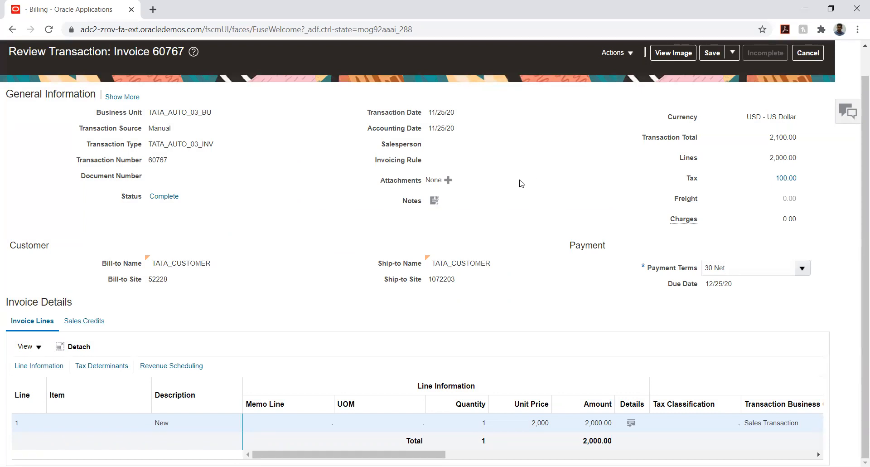
- Recheck the invoice's installments, and examine the state of the applied payment in its transaction activities
{"action": "left_click", "coordinate": [631, 53]}
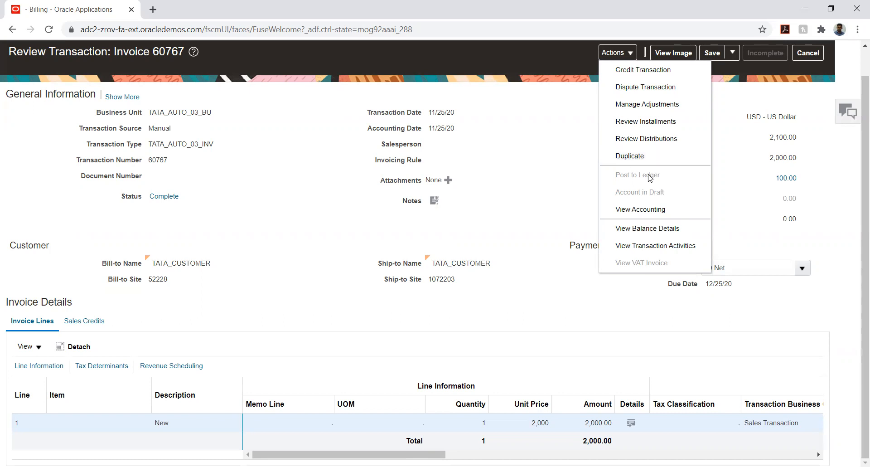
{"action": "left_click", "coordinate": [633, 128]}
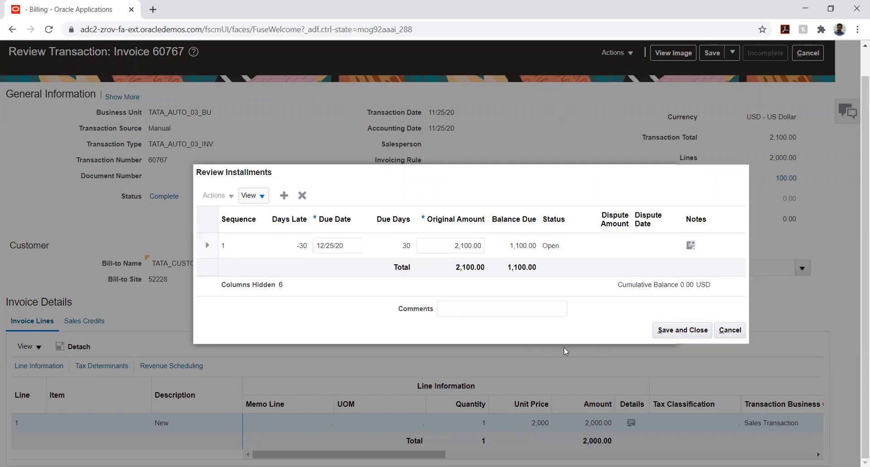
{"action": "left_click", "coordinate": [680, 331]}
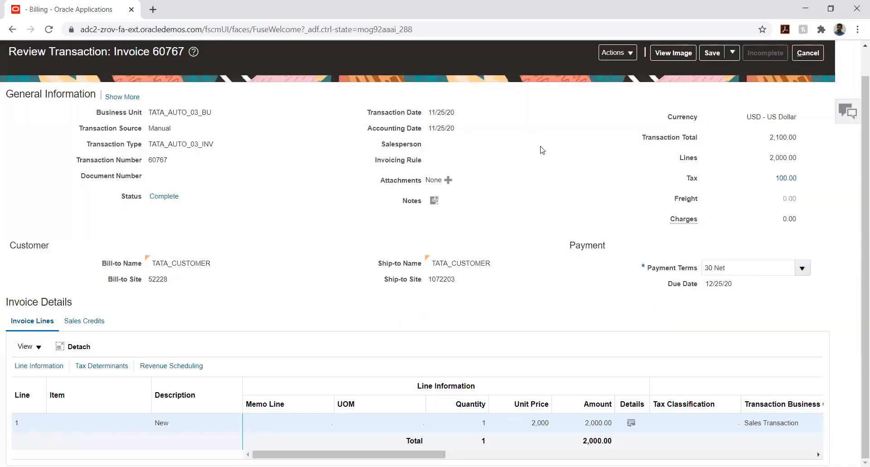
{"action": "left_click", "coordinate": [621, 83]}
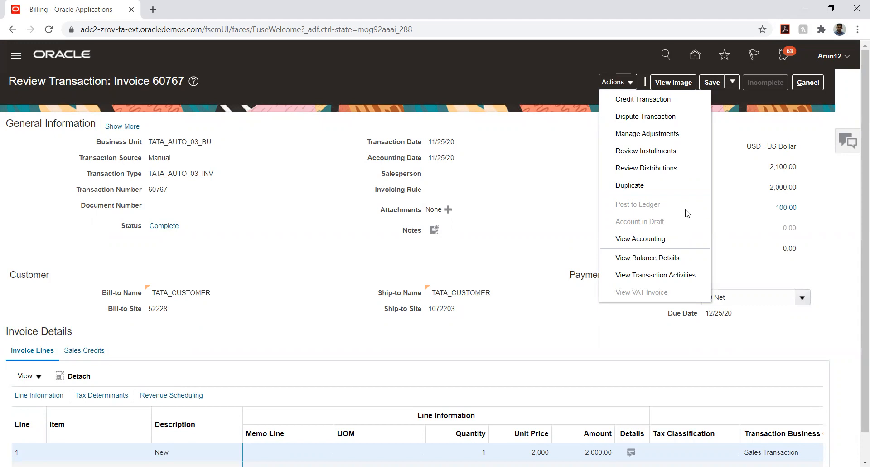
{"action": "left_click", "coordinate": [647, 275]}
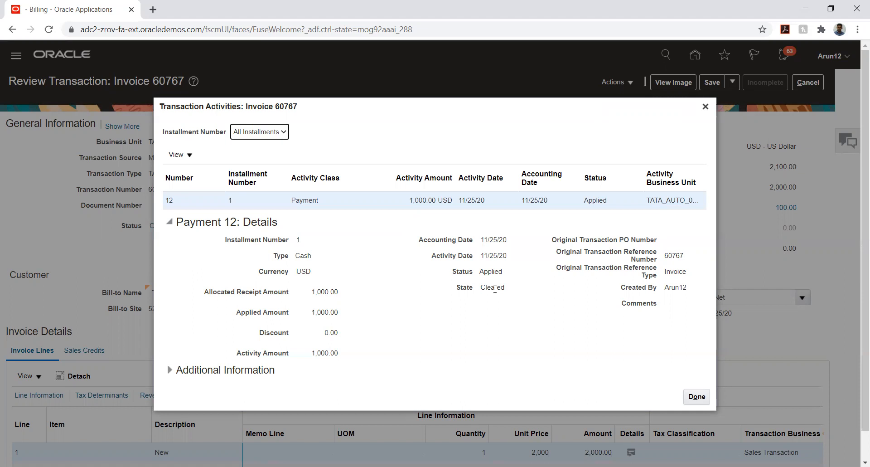
{"action": "left_click", "coordinate": [494, 289]}
{"action": "left_click", "coordinate": [688, 397]}
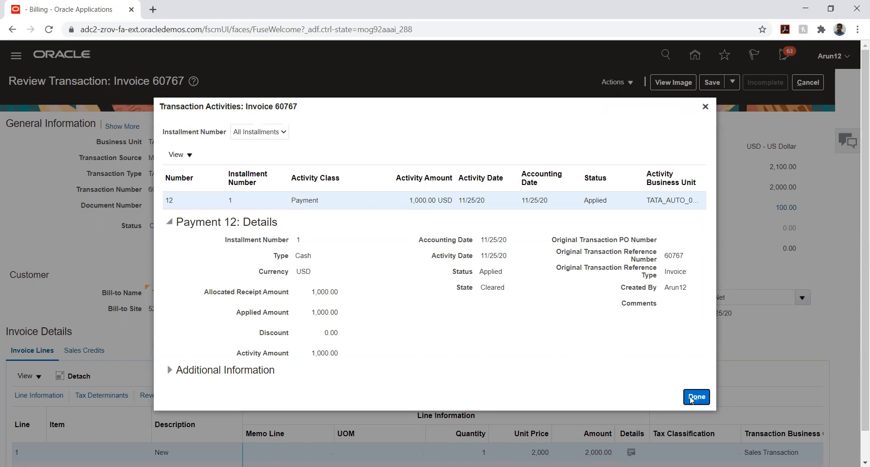